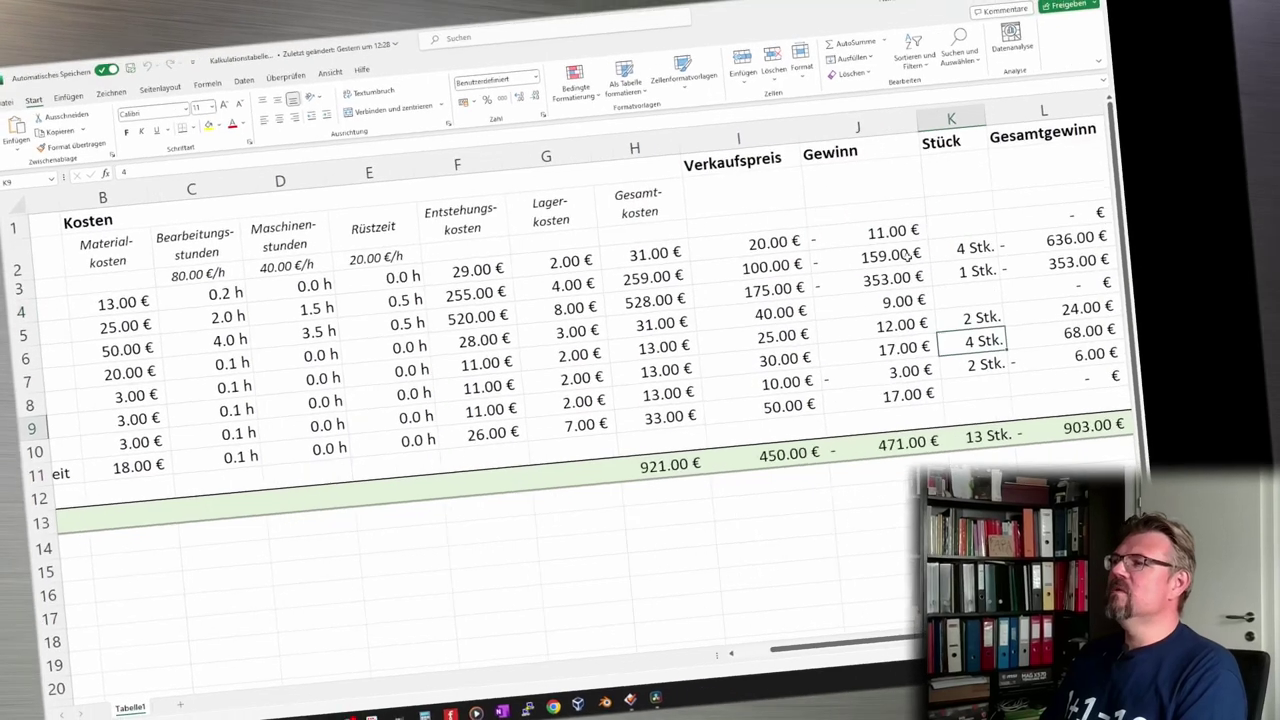
# Step: Select the Gewinn values and browse the conditional formatting options
pyautogui.moveTo(885, 249); pyautogui.dragTo(903, 422)
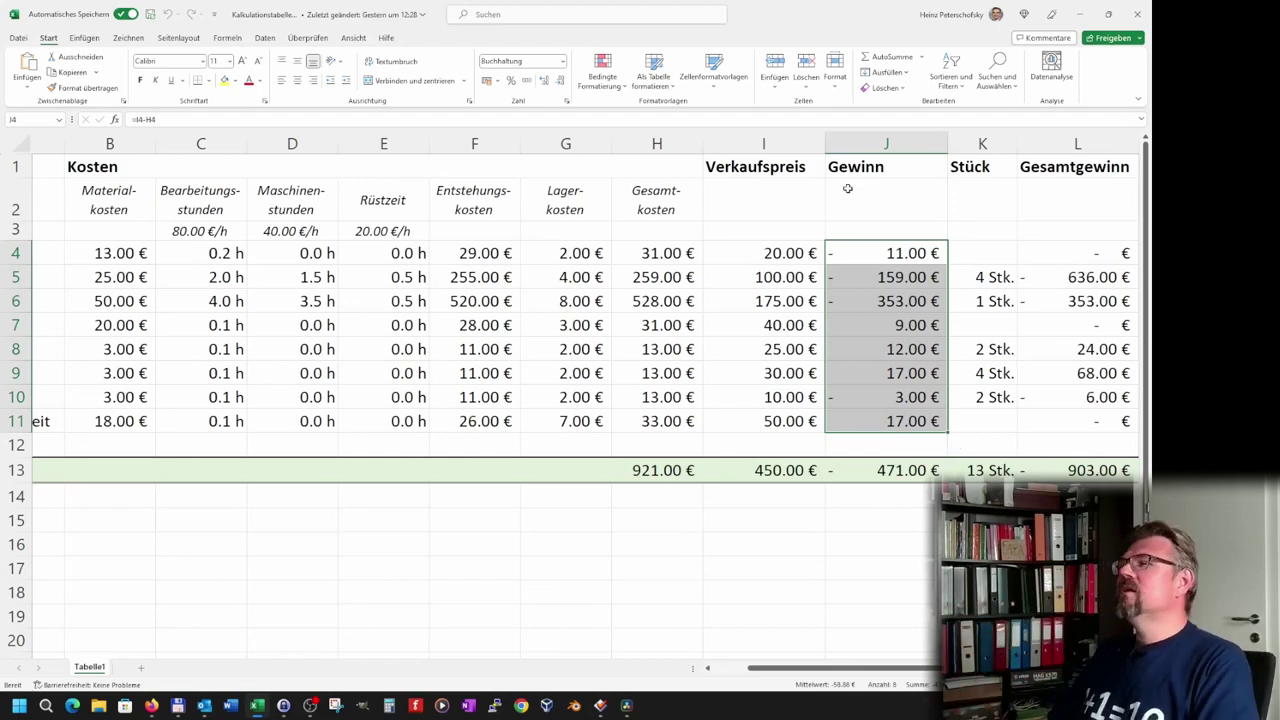
pyautogui.click(859, 234)
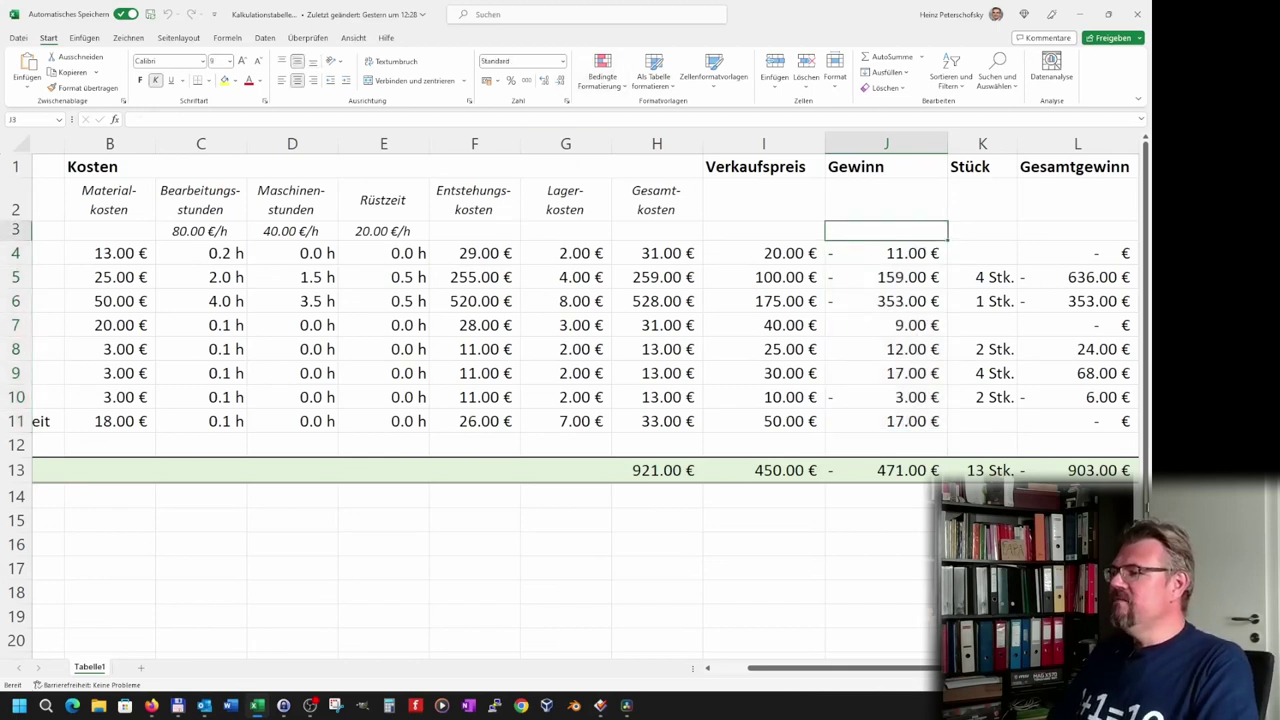
pyautogui.hscroll(2, 586, 400)
pyautogui.hscroll(2, 586, 400)
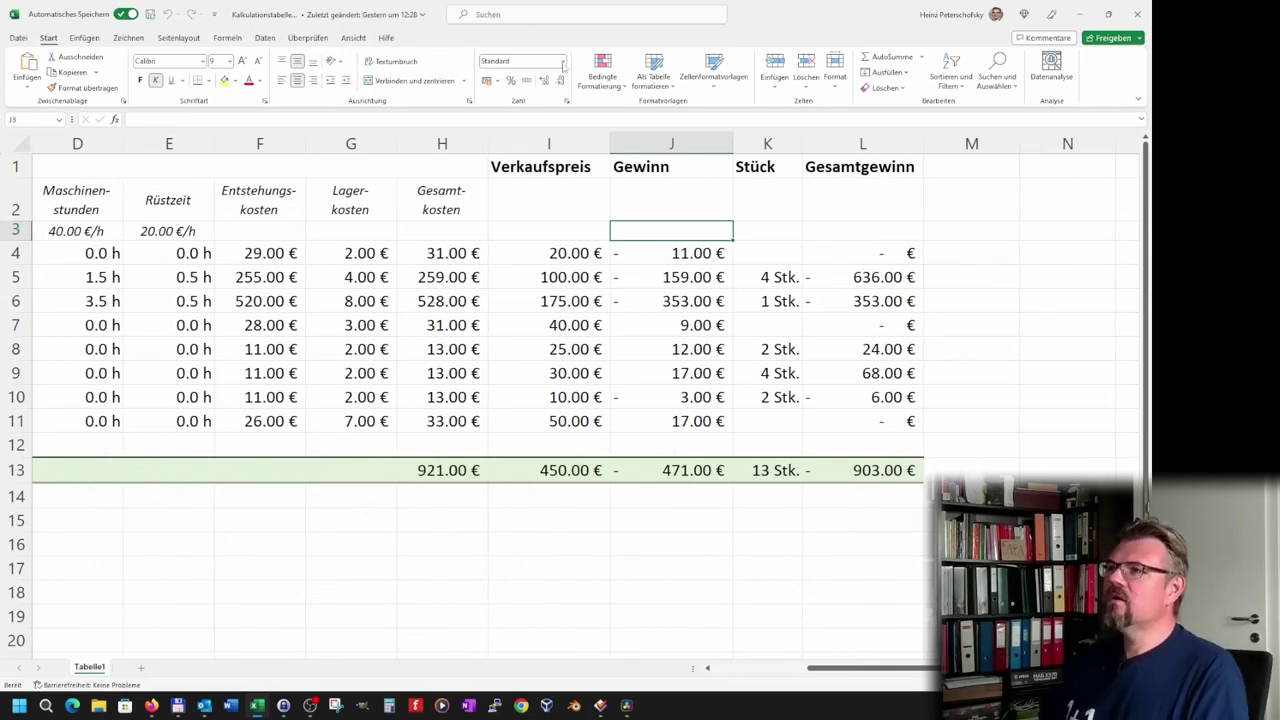
pyautogui.click(625, 88)
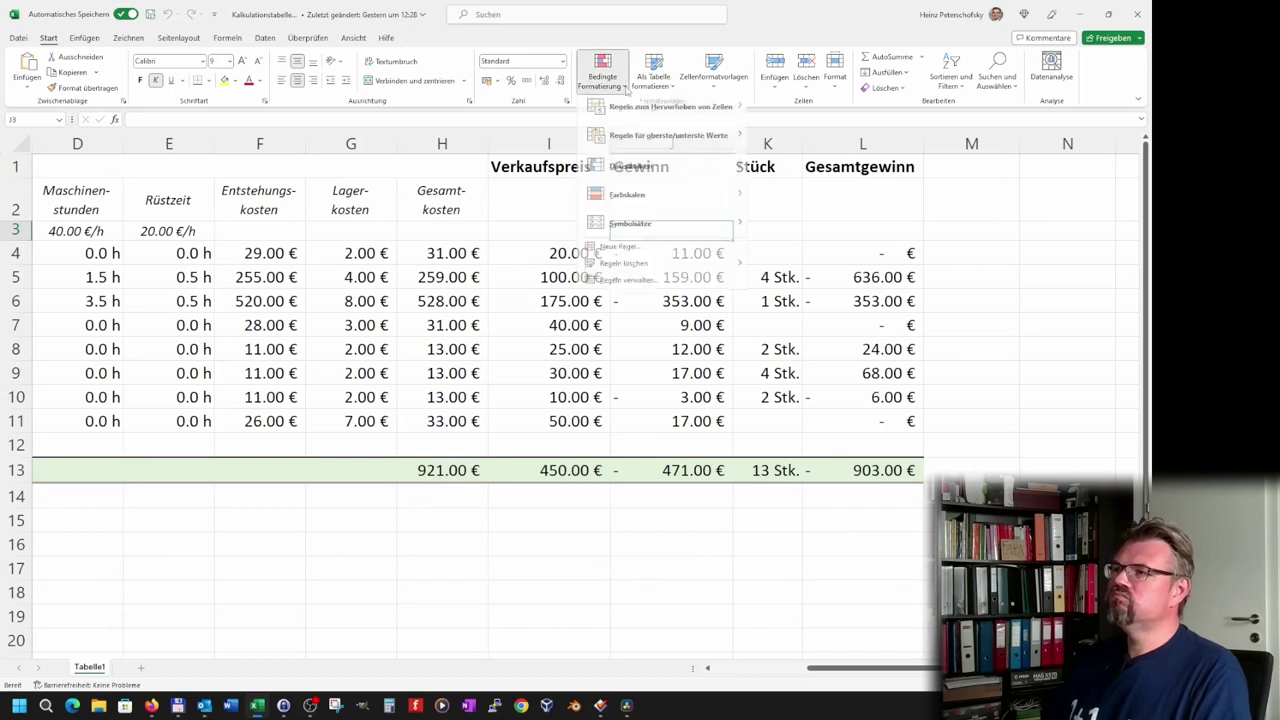
pyautogui.click(697, 256)
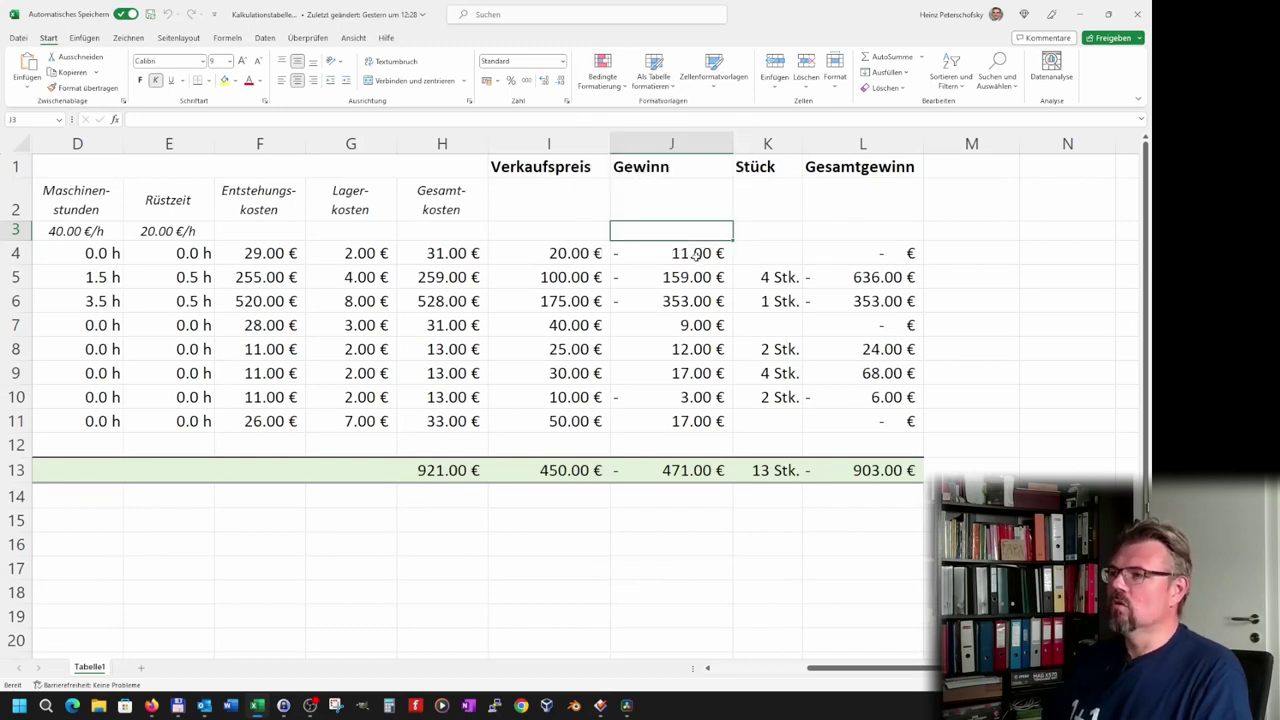
# Step: Apply gradient data bars to the Gewinn cells J4:J13
pyautogui.moveTo(697, 256); pyautogui.dragTo(708, 476)
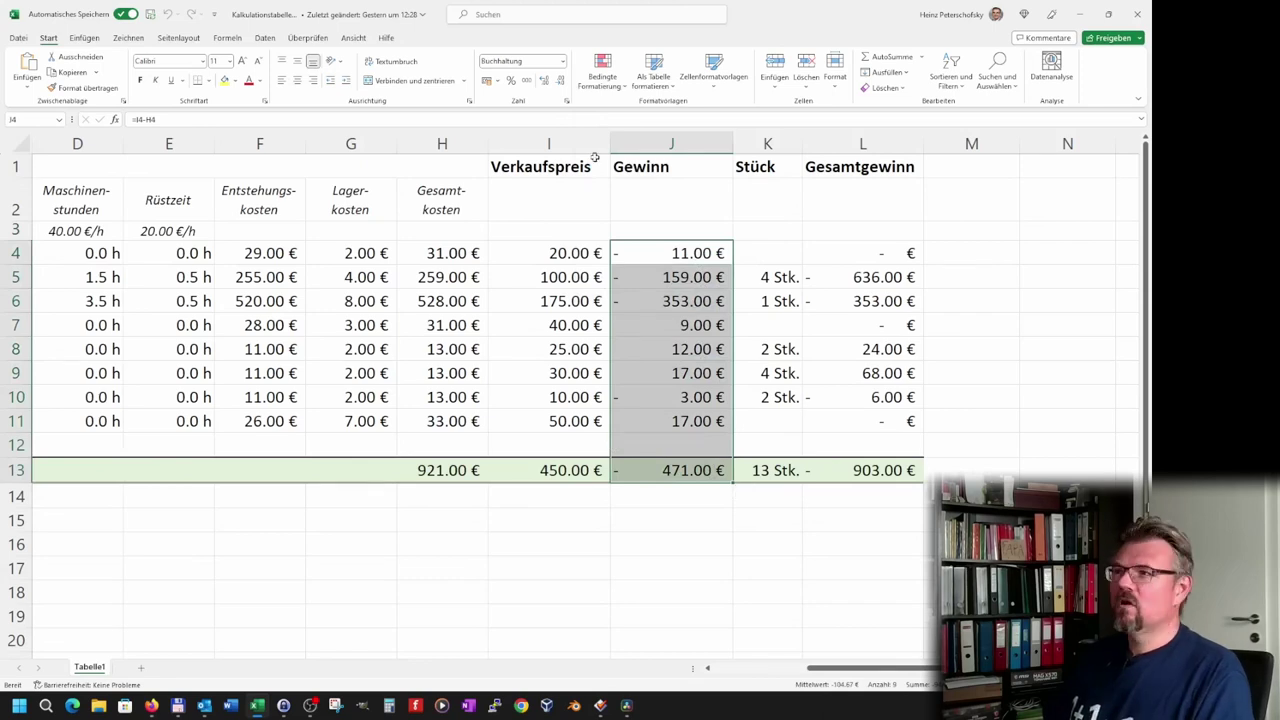
pyautogui.click(605, 75)
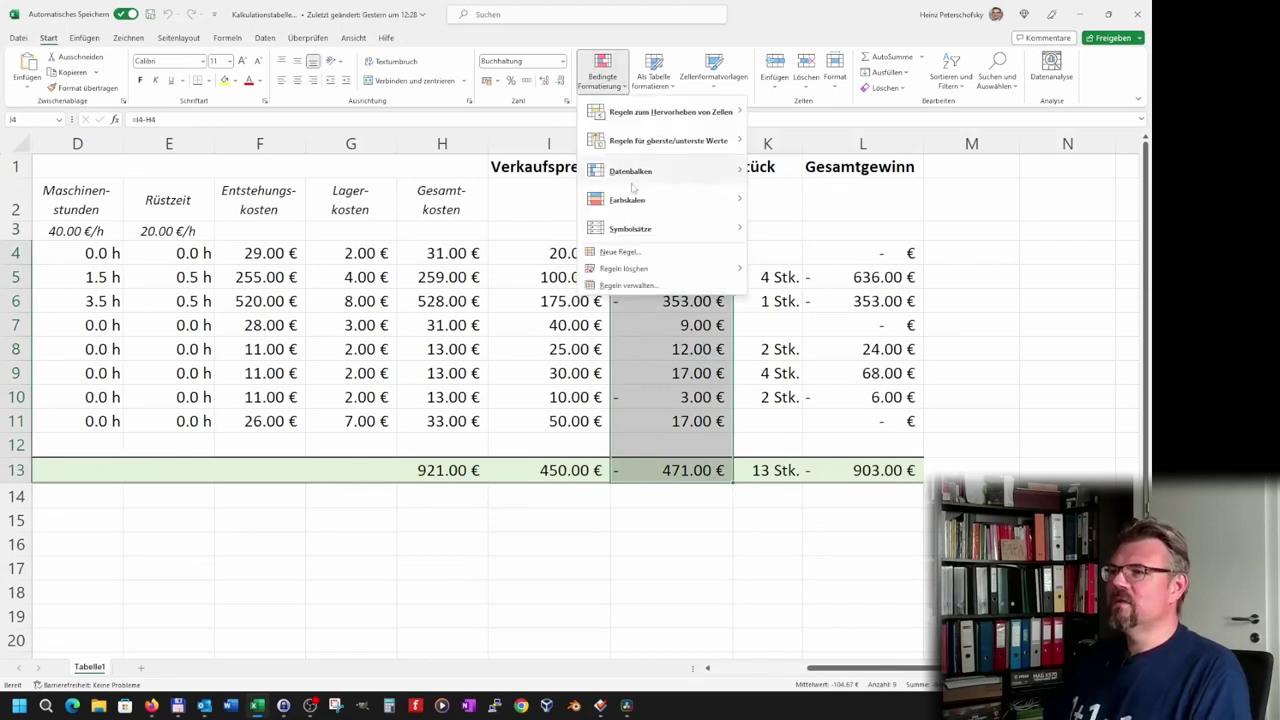
pyautogui.moveTo(700, 180)
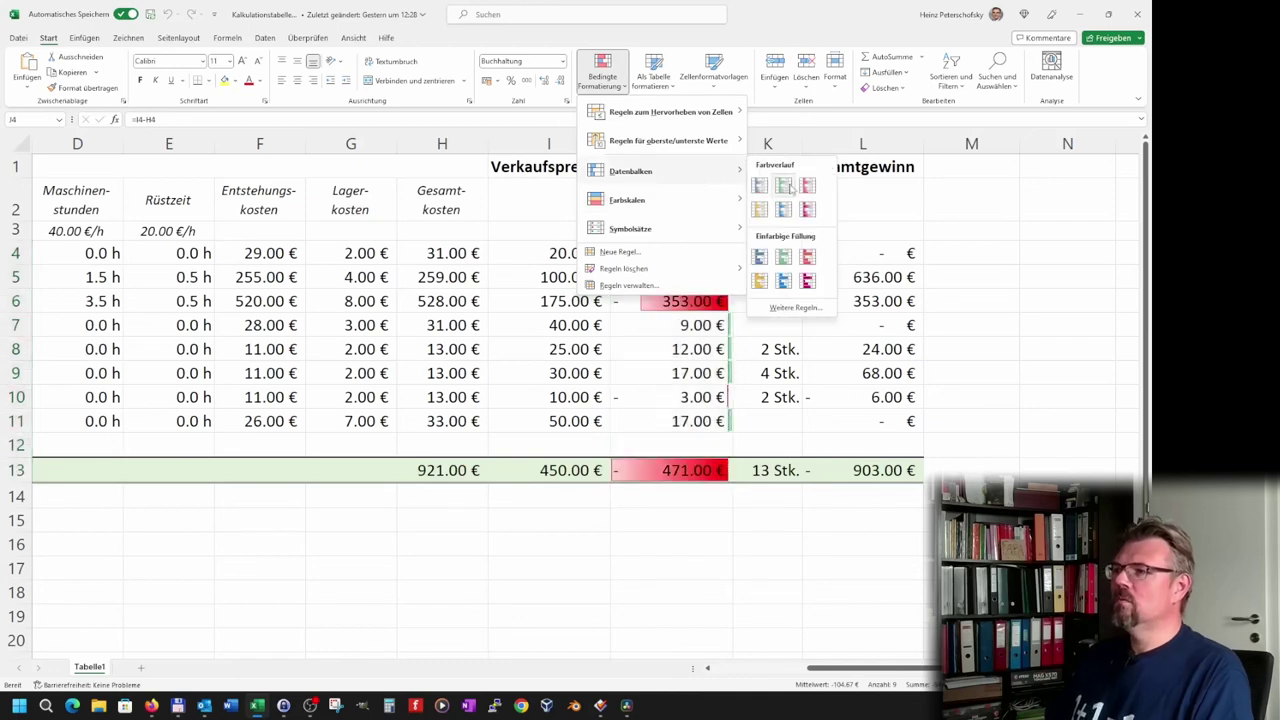
pyautogui.click(790, 189)
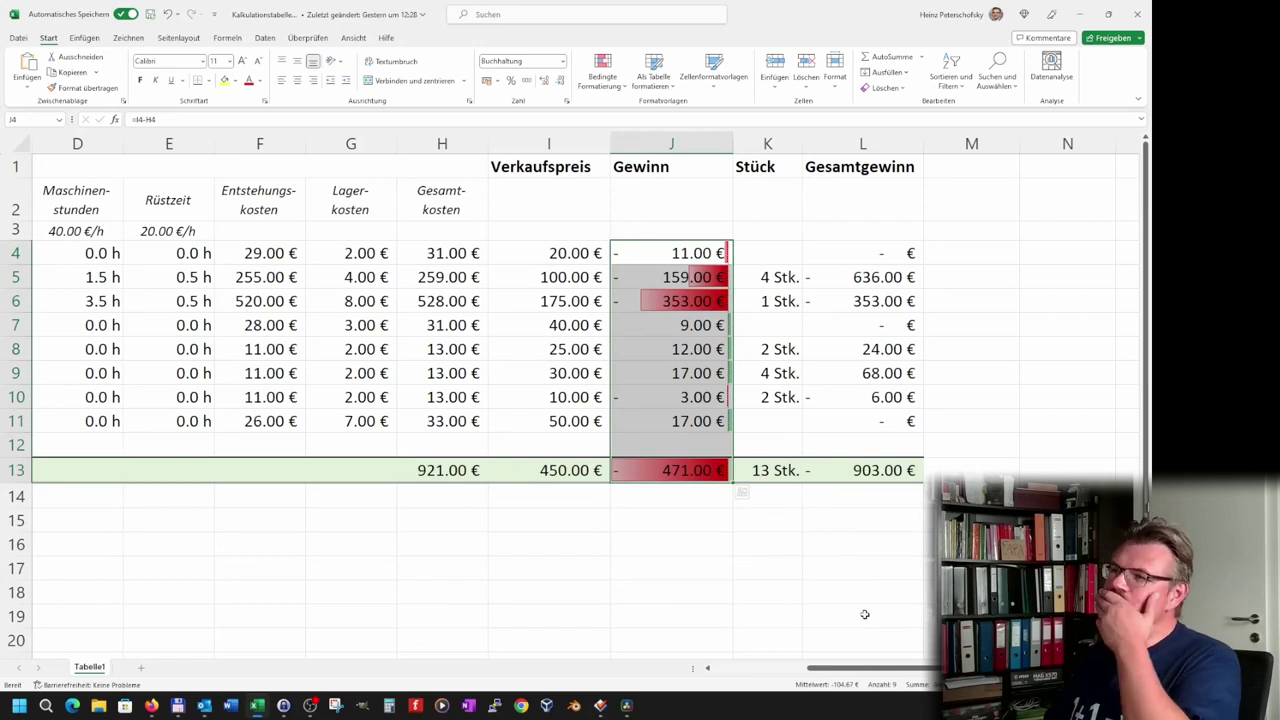
pyautogui.click(843, 248)
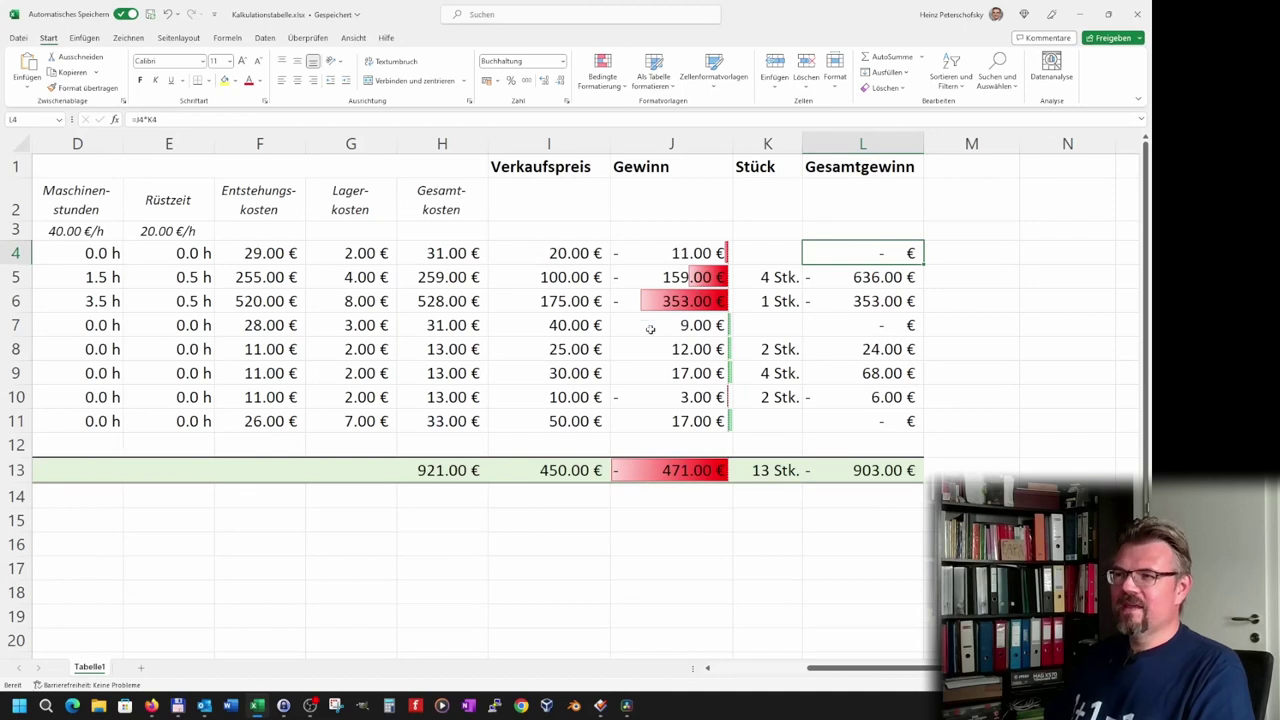
# Step: Enter selling prices of 250 in I5 and 500 in I6
pyautogui.click(462, 284)
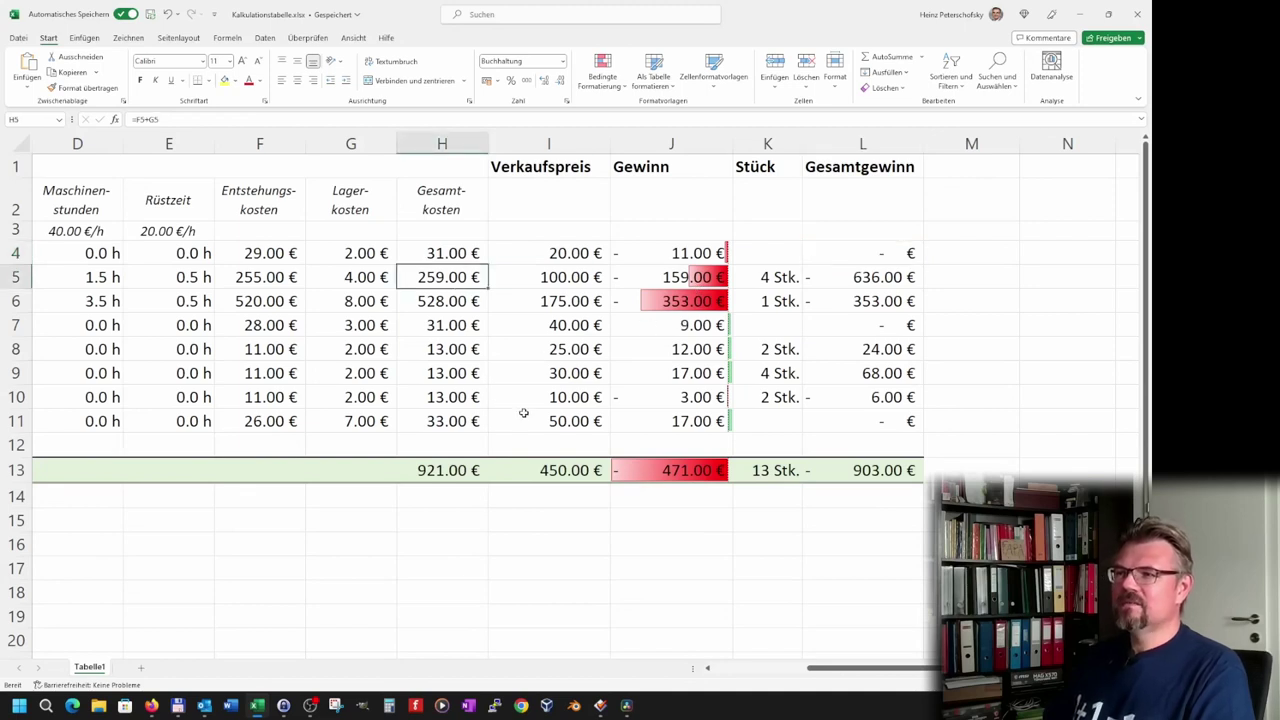
pyautogui.press('Right')
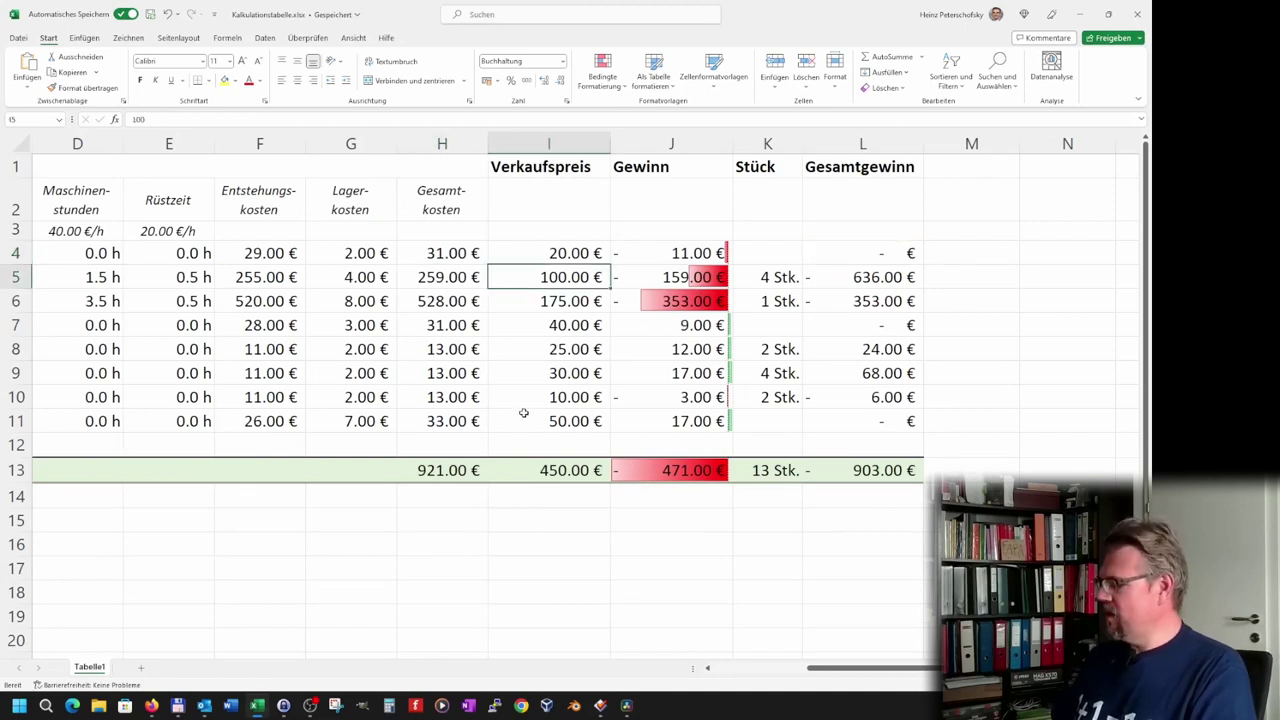
pyautogui.write('250')
pyautogui.press('Return')
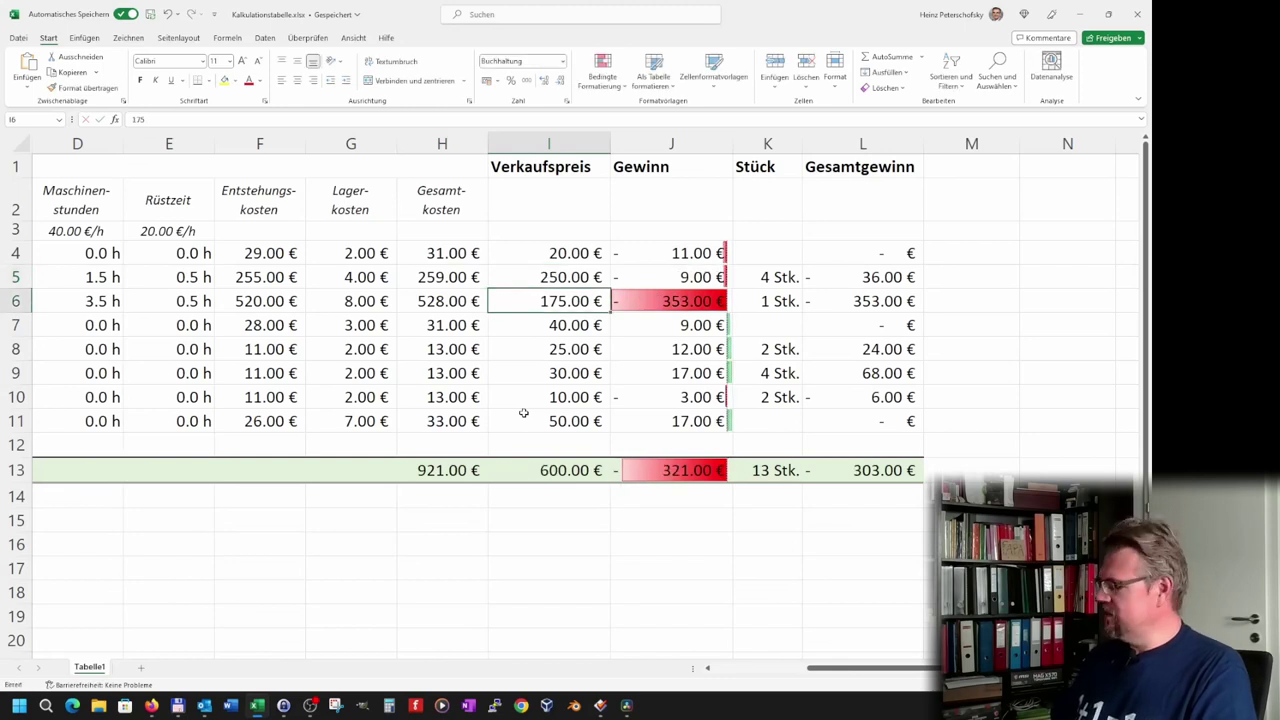
pyautogui.write('500')
pyautogui.press('Return')
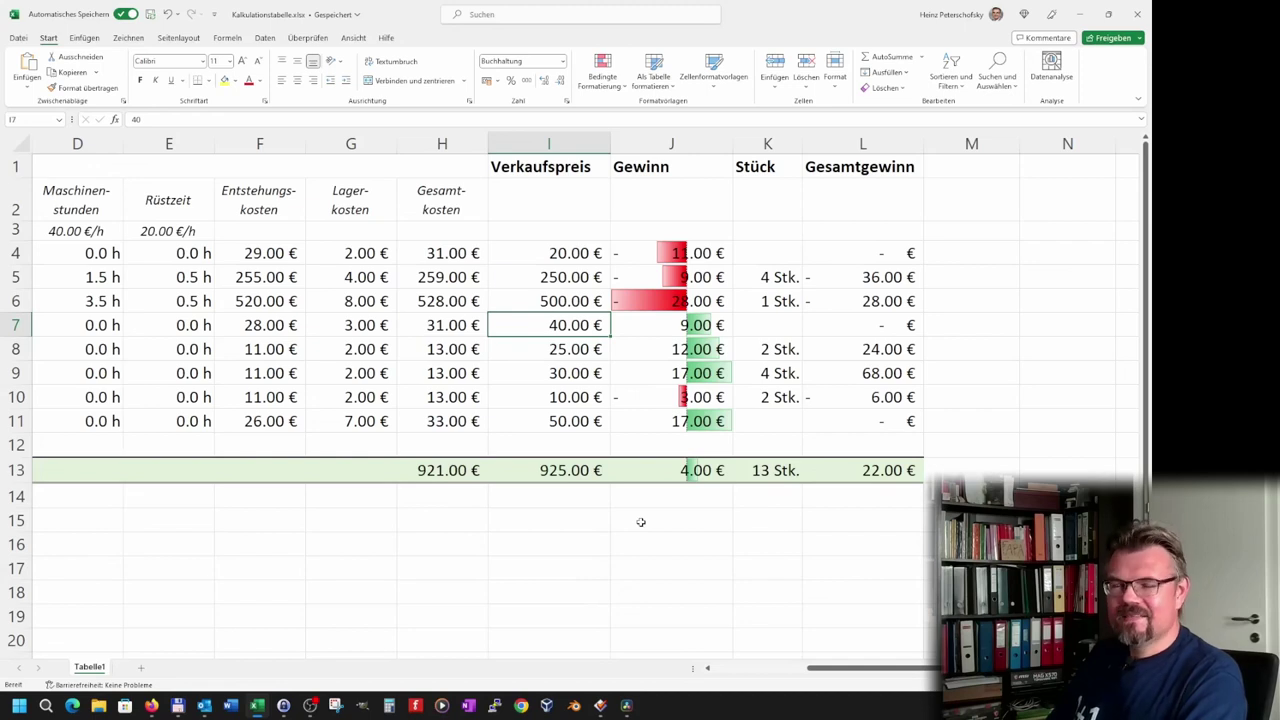
# Step: Correct I6's selling price to 150
pyautogui.click(554, 300)
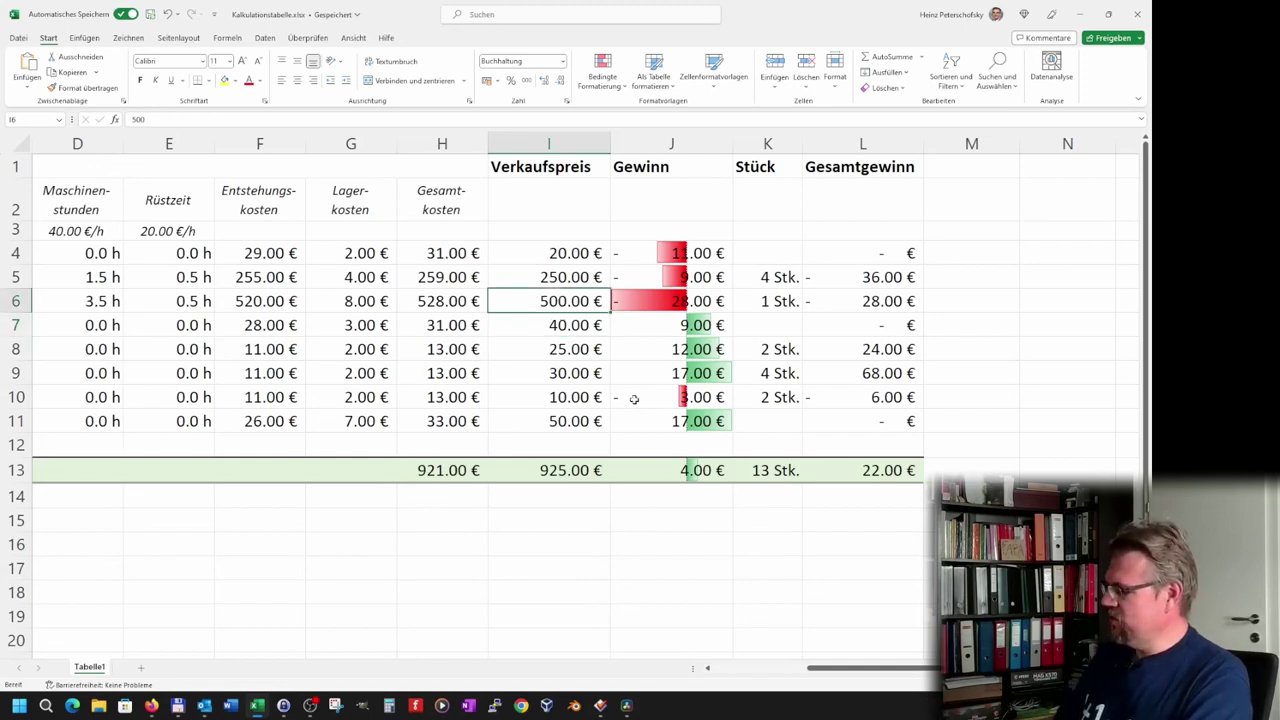
pyautogui.write('150')
pyautogui.press('Return')
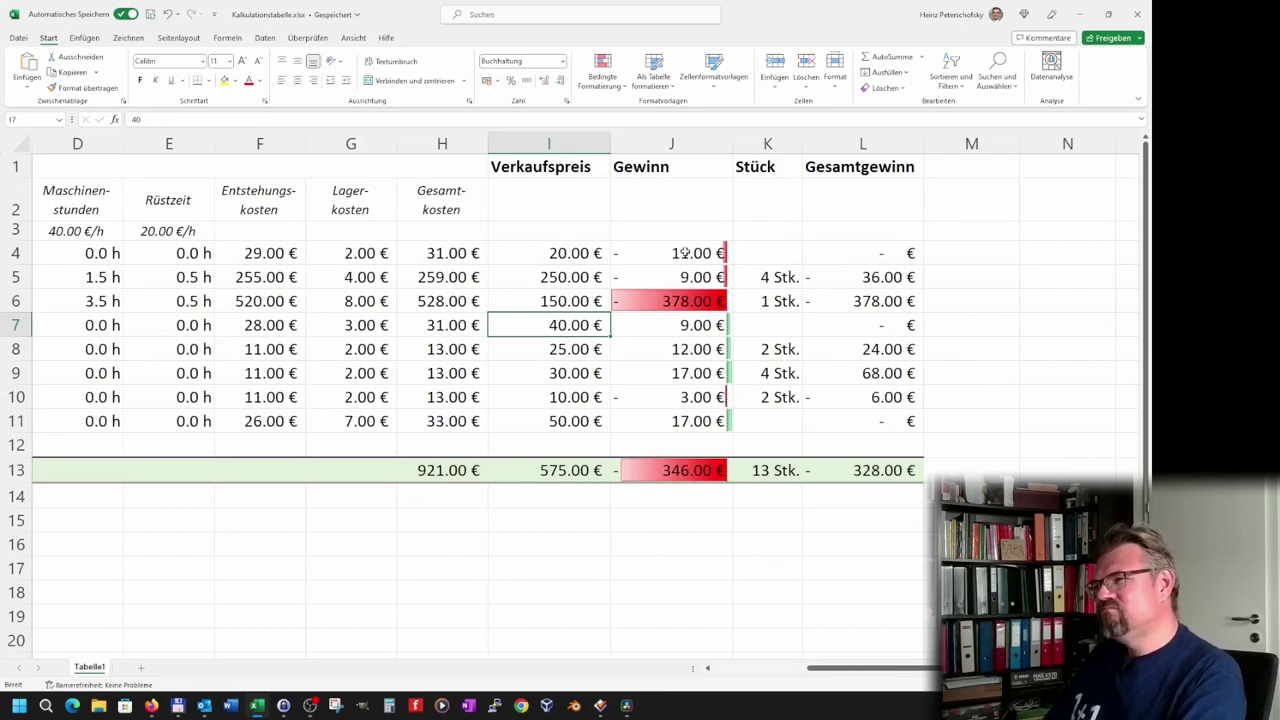
# Step: After checking the J4 and J8 formulas, delete the data bar rules from J4:J13 and reselect it
pyautogui.click(684, 253)
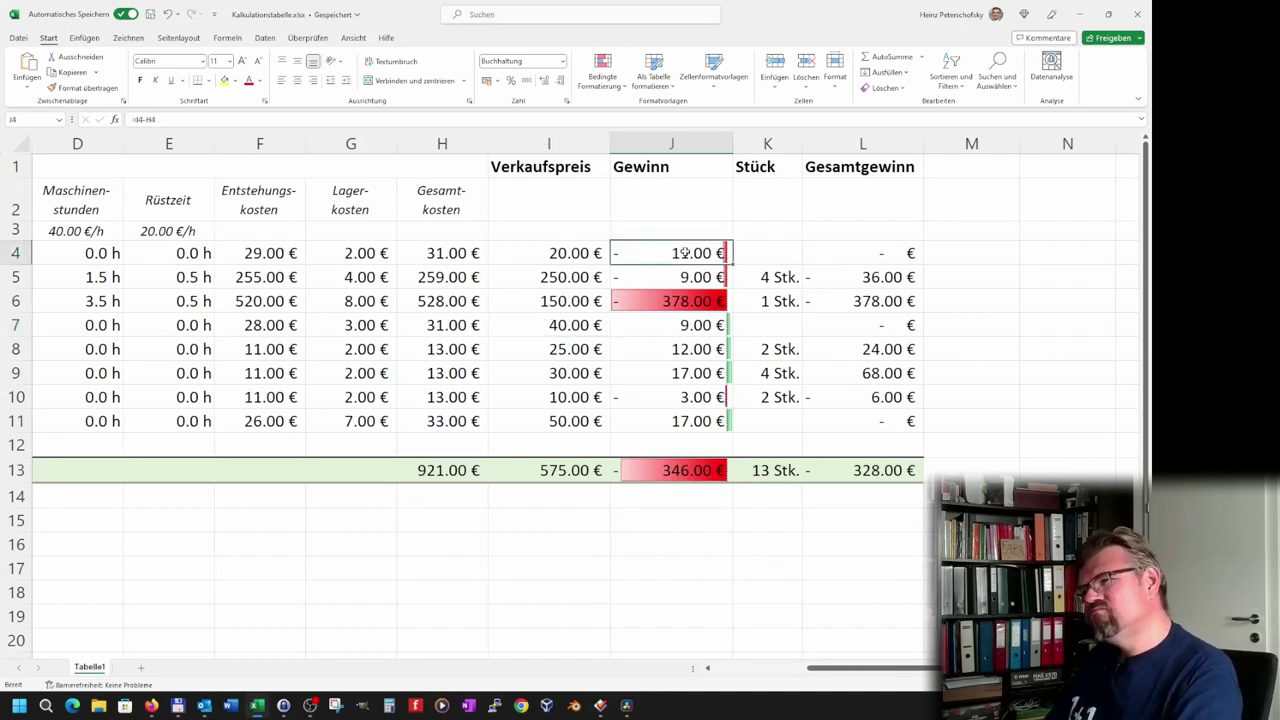
pyautogui.click(675, 345)
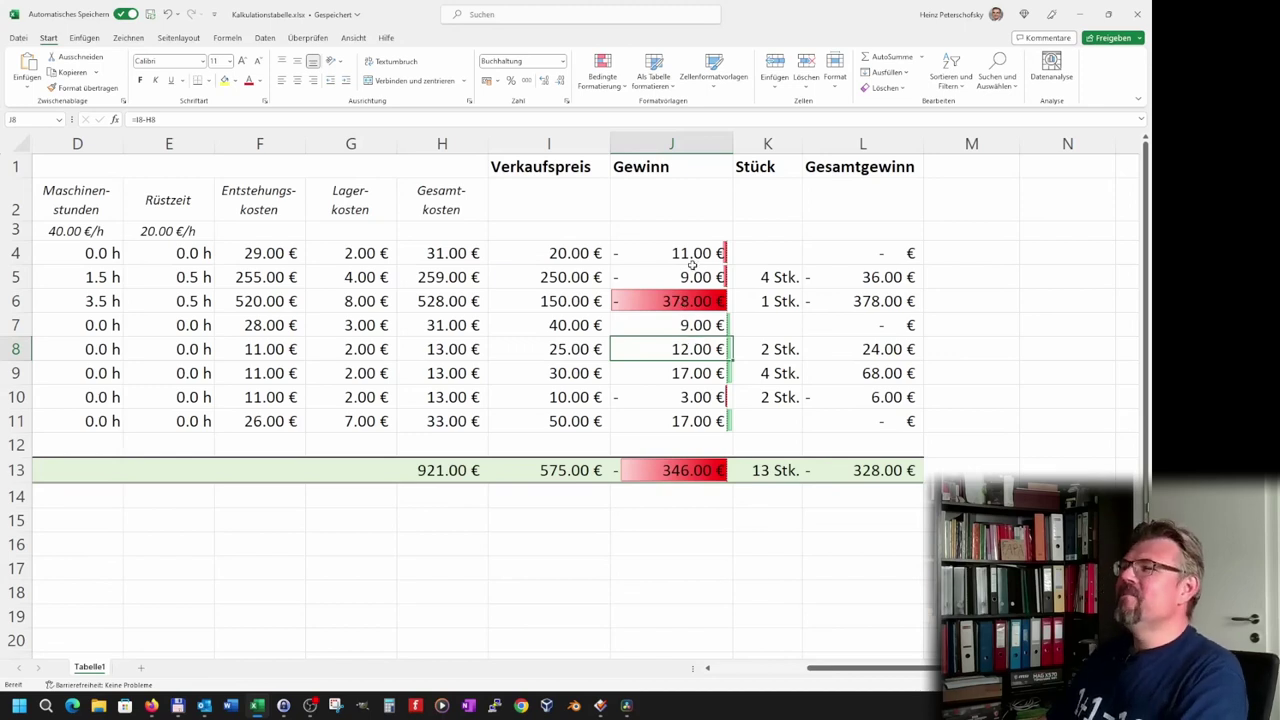
pyautogui.moveTo(692, 258); pyautogui.dragTo(690, 466)
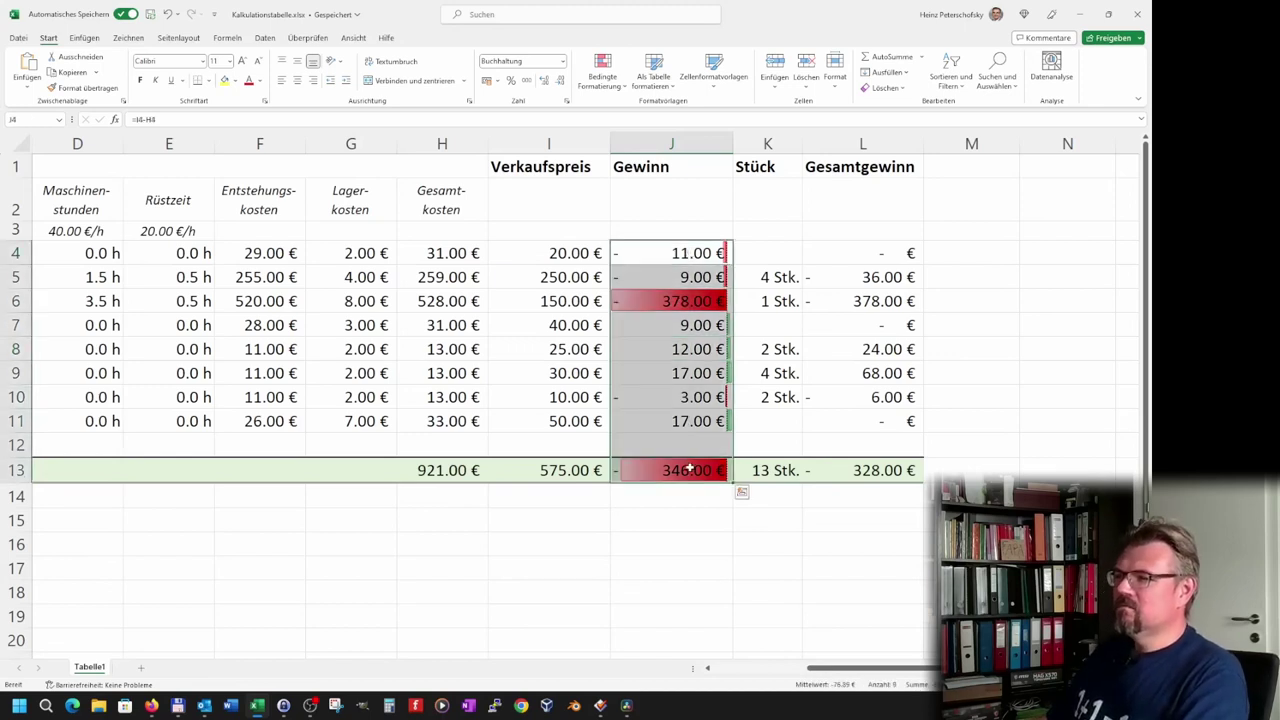
pyautogui.click(622, 88)
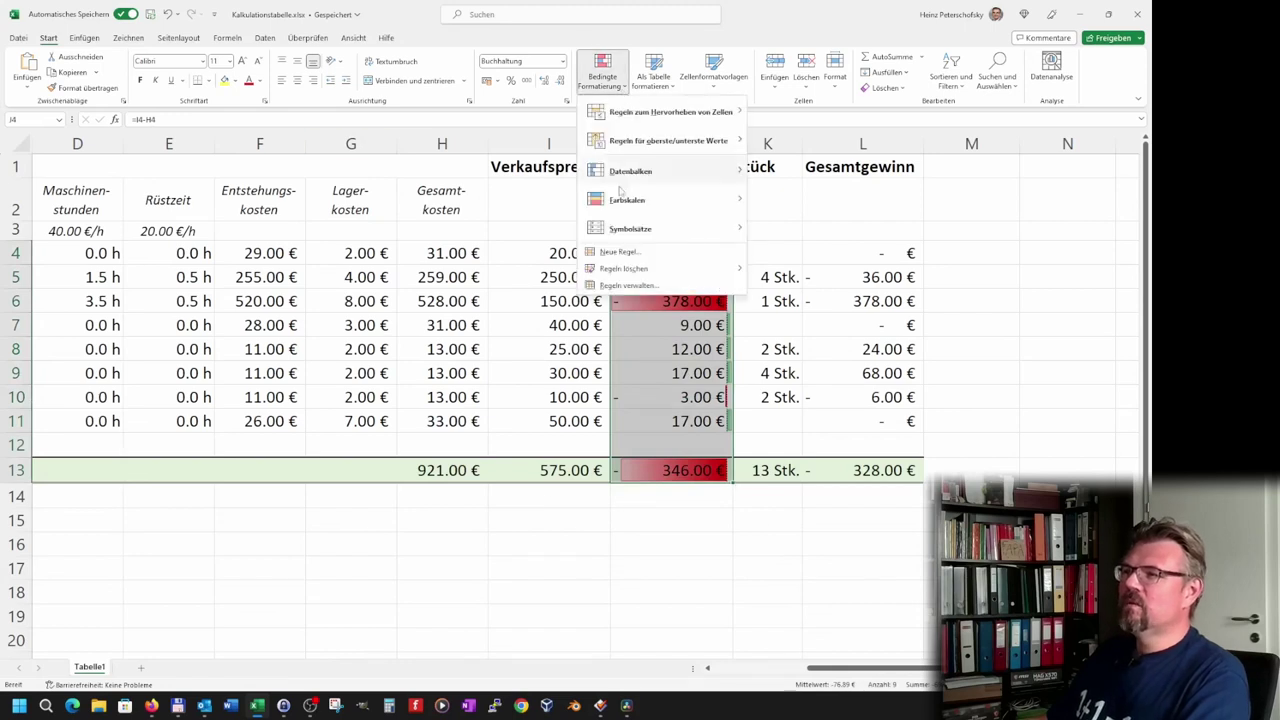
pyautogui.moveTo(638, 271)
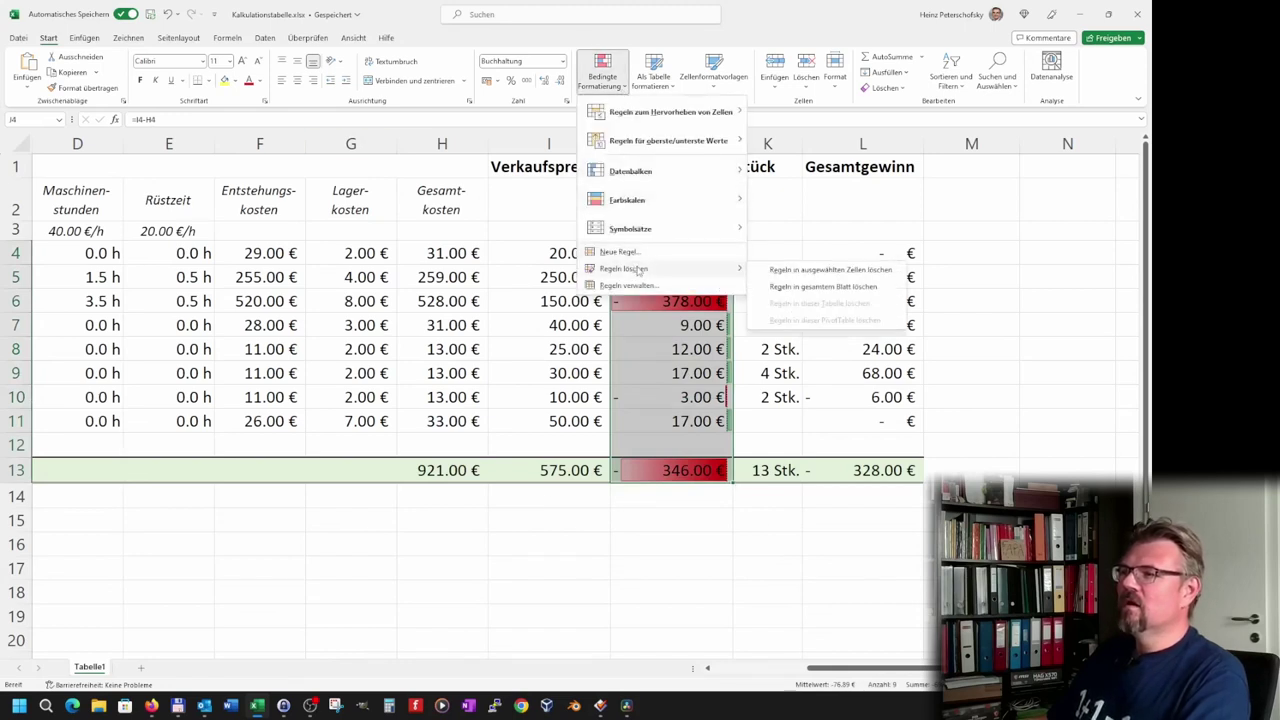
pyautogui.click(827, 272)
pyautogui.click(815, 343)
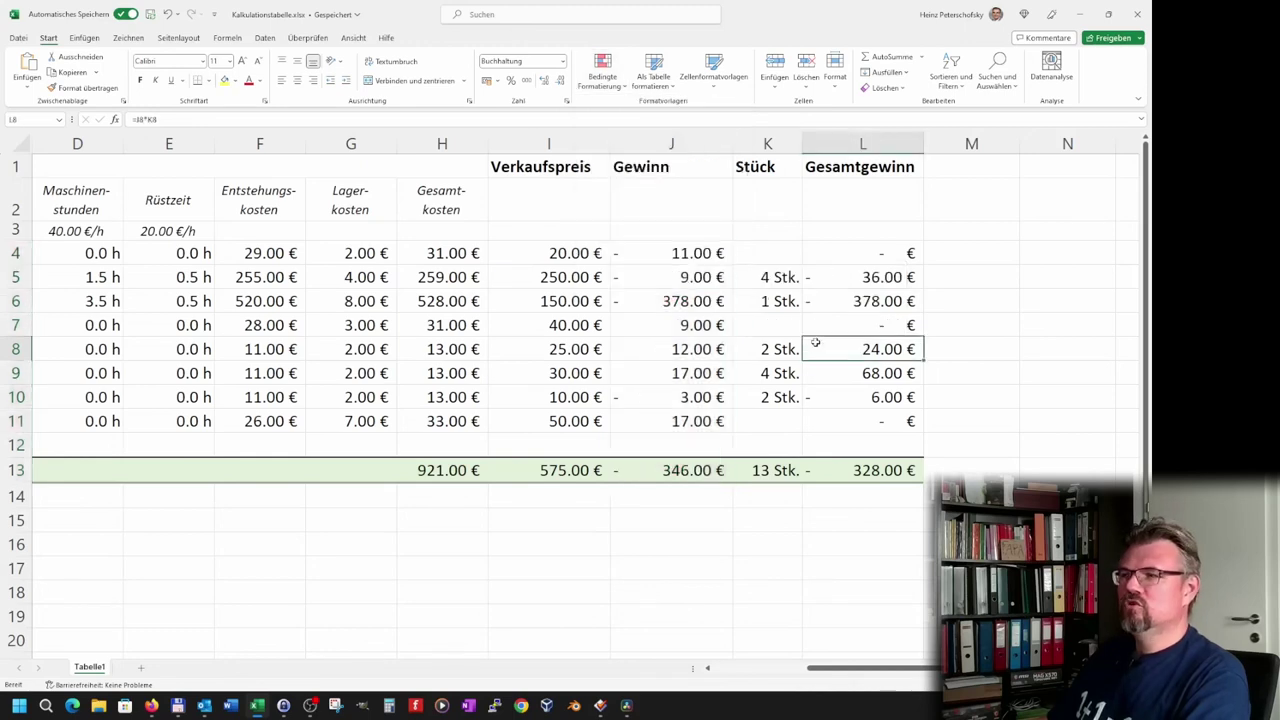
pyautogui.click(672, 253)
pyautogui.moveTo(672, 253); pyautogui.dragTo(667, 468)
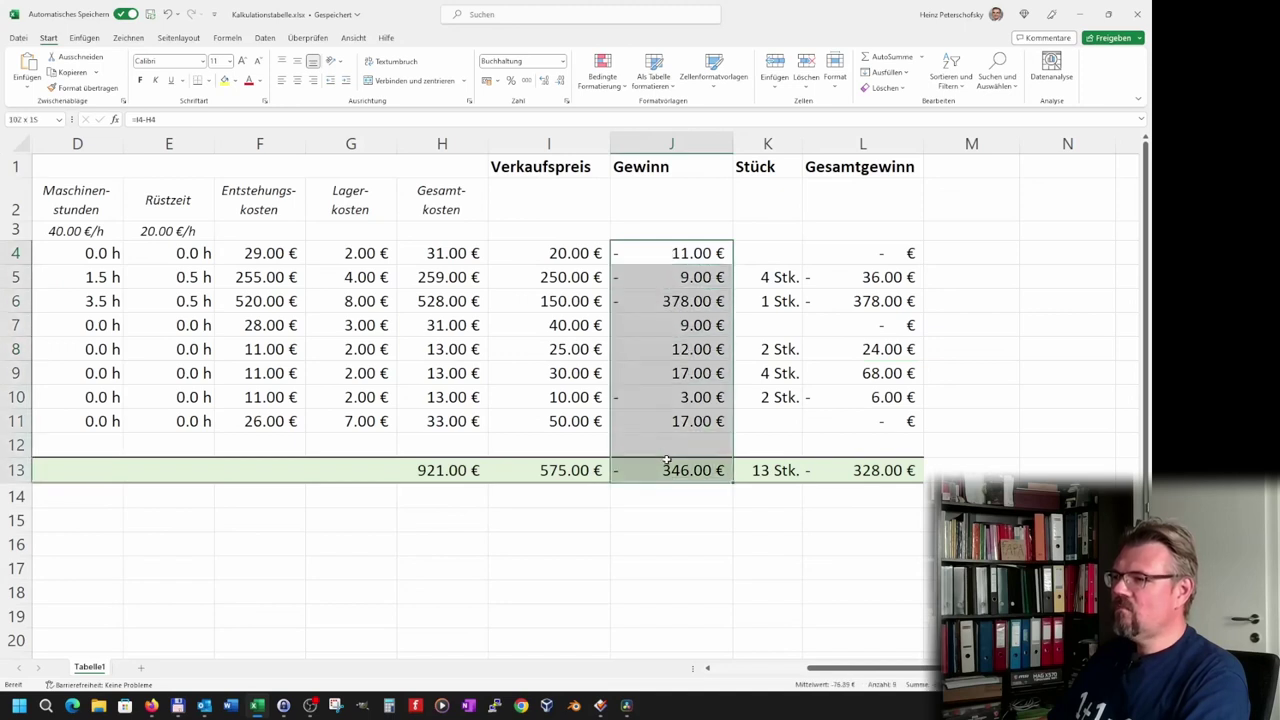
# Step: Shade J4:J13 with the green-yellow-red colour scale so the biggest losses show red
pyautogui.click(612, 88)
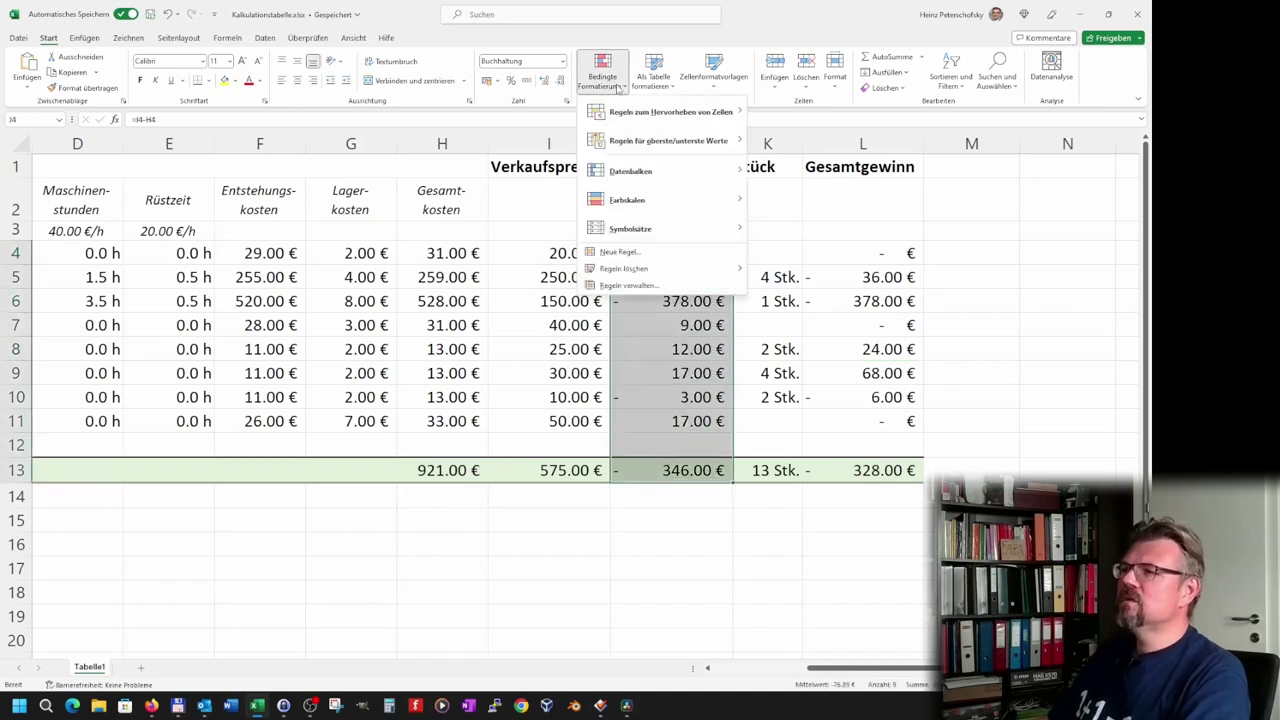
pyautogui.moveTo(705, 207)
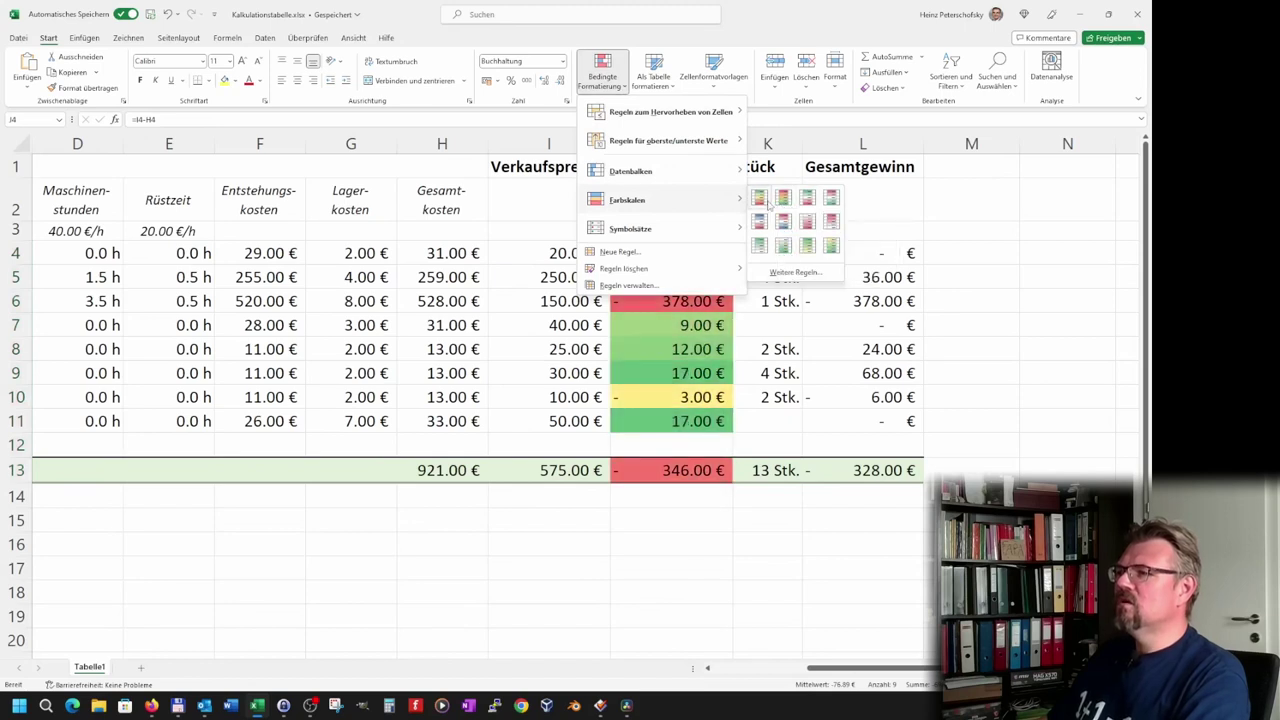
pyautogui.click(759, 197)
pyautogui.click(945, 345)
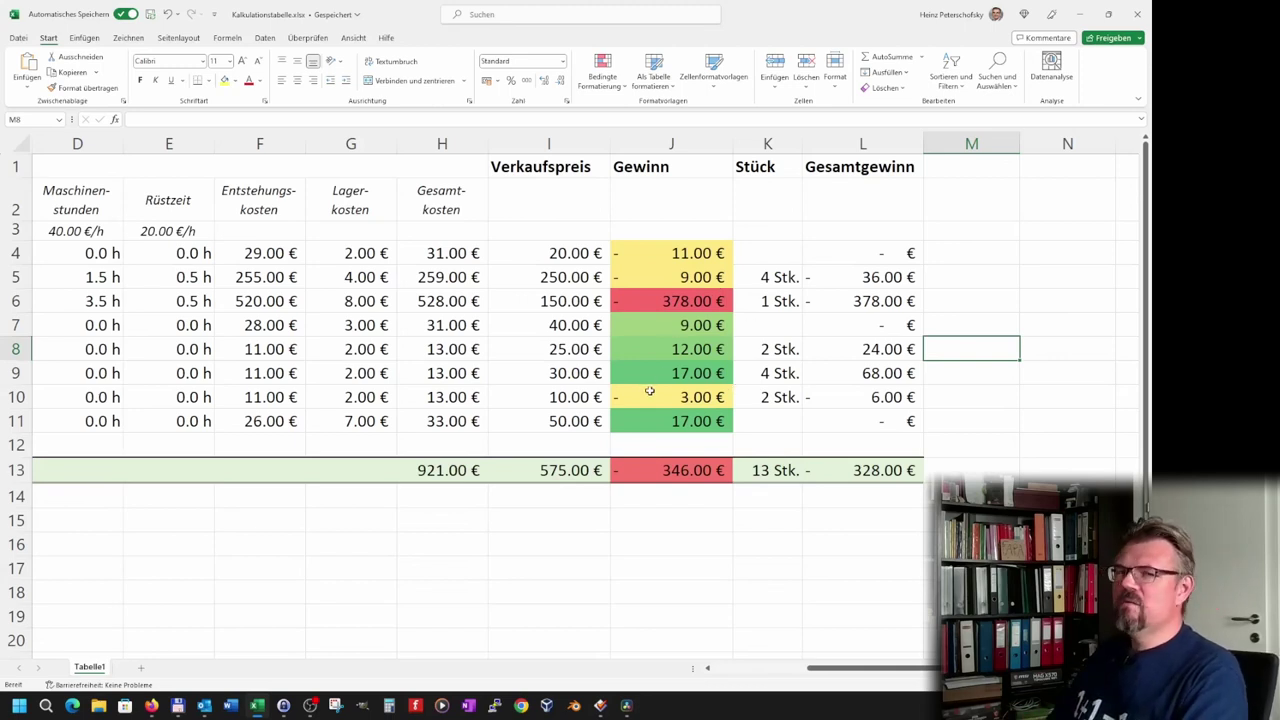
# Step: Lower the selling prices to 30 in I11, 10 in I9 and 11 in I8
pyautogui.click(563, 428)
pyautogui.write('3')
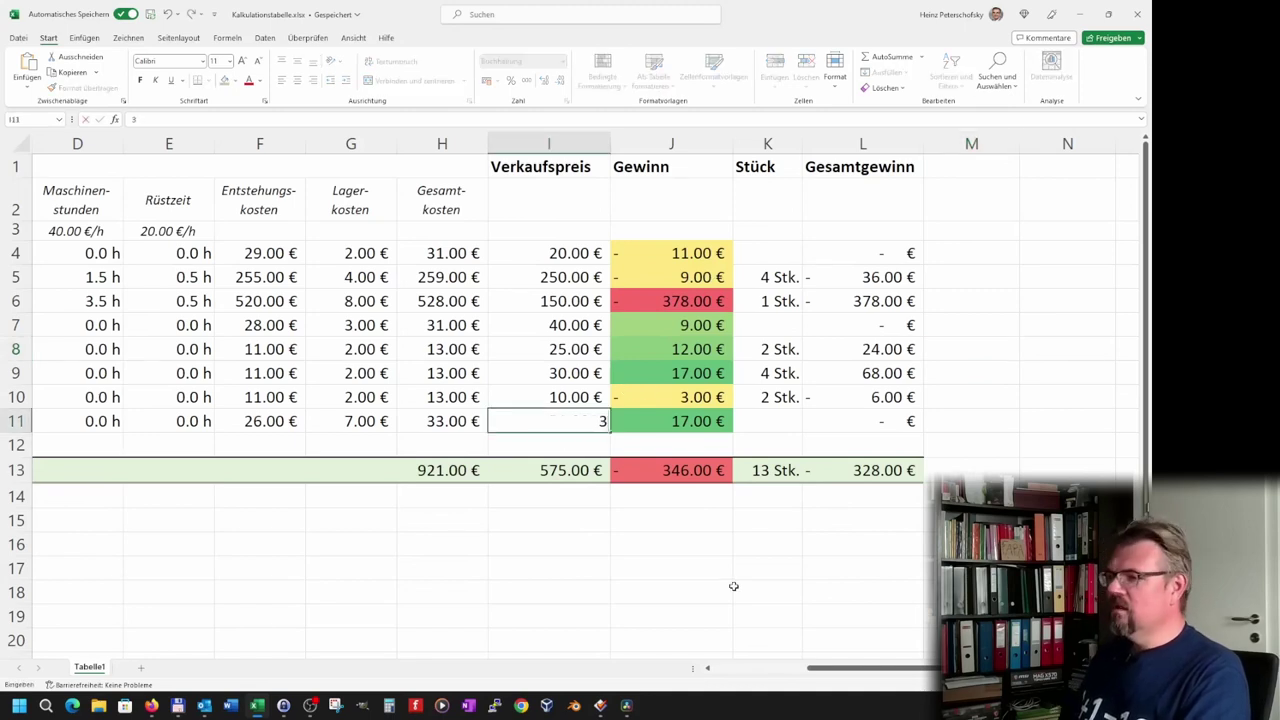
pyautogui.press('Up')
pyautogui.press('Up')
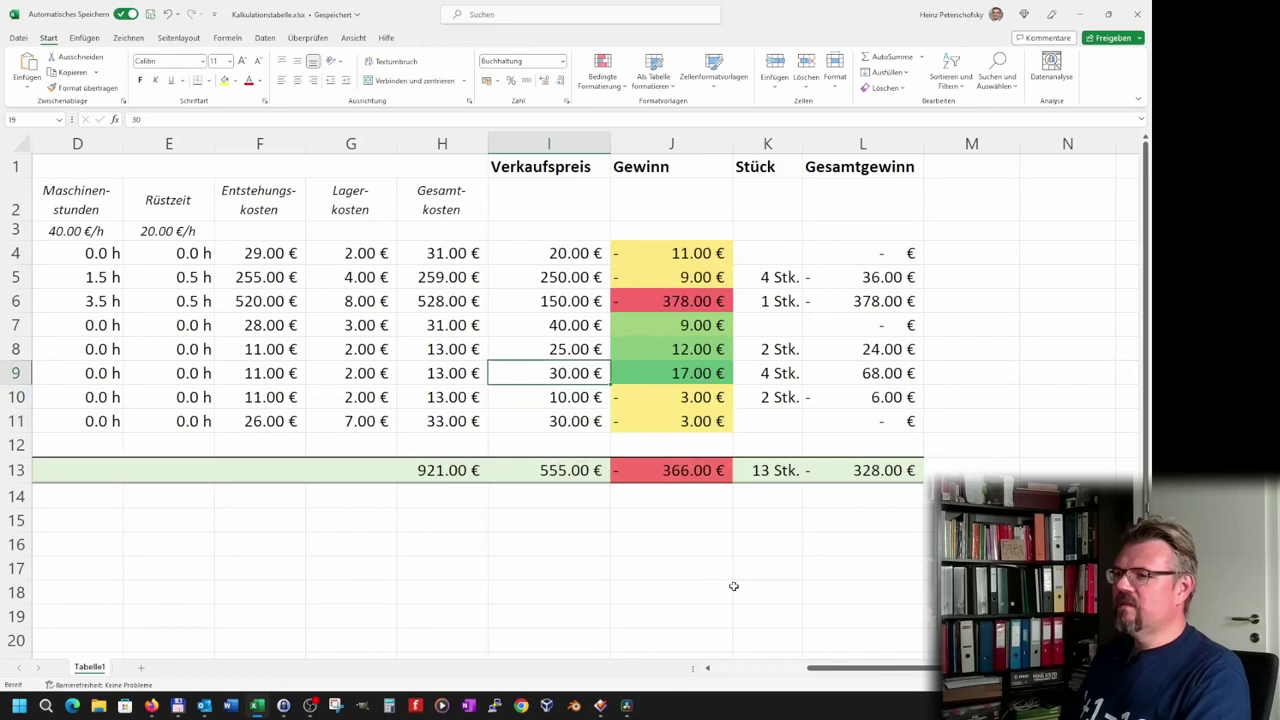
pyautogui.write('10')
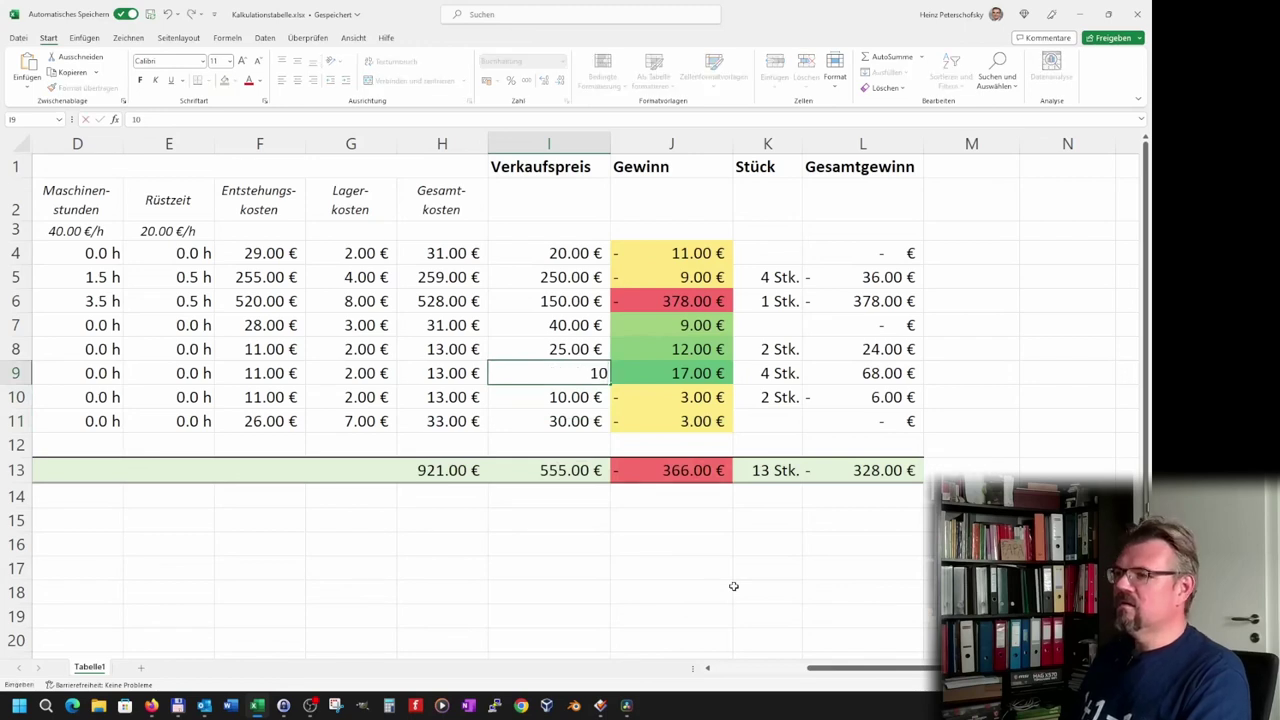
pyautogui.press('Return')
pyautogui.press('Up')
pyautogui.press('Up')
pyautogui.write('1')
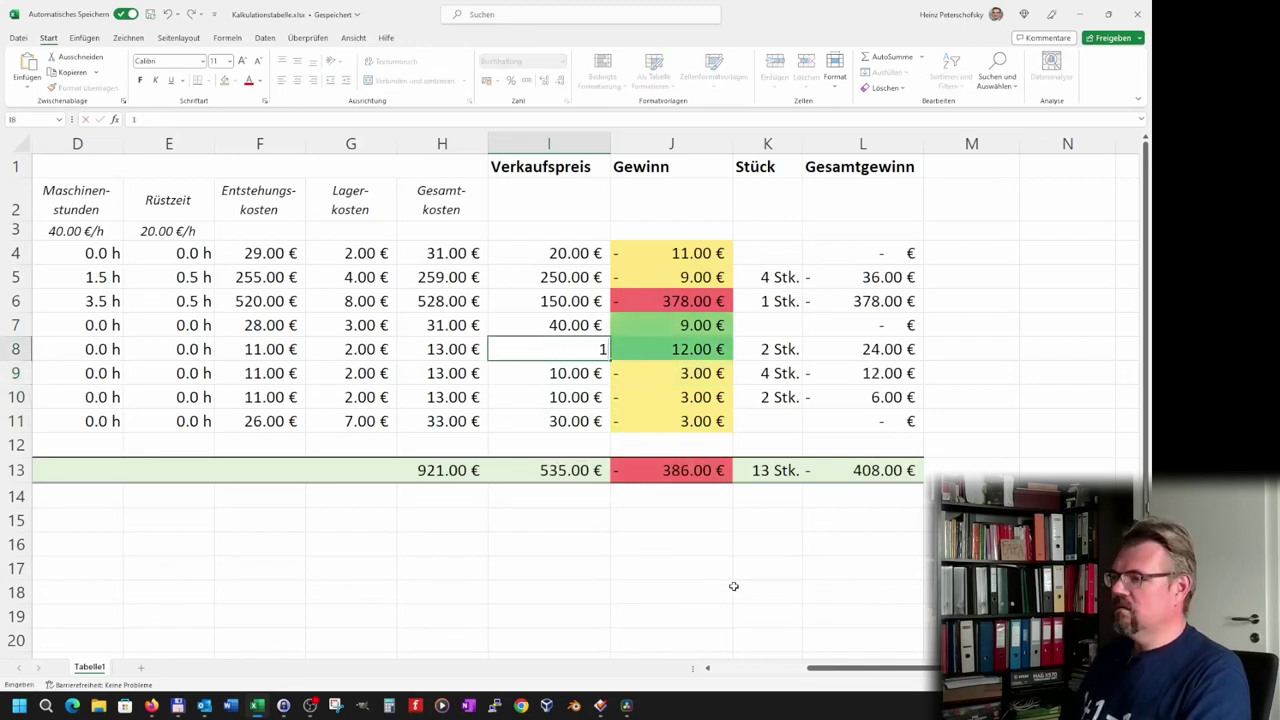
pyautogui.press('Return')
# Step: Set I7's selling price to 30 and check the resulting Gewinn in J7
pyautogui.press('Up')
pyautogui.press('Up')
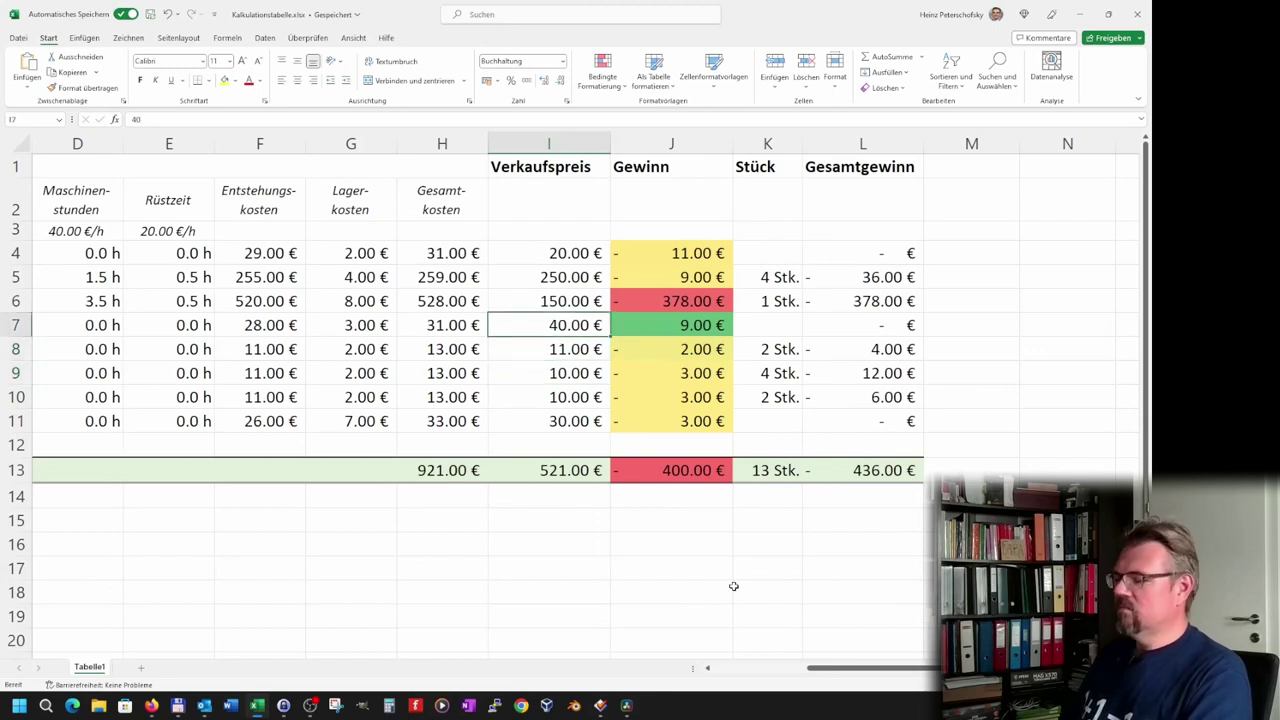
pyautogui.write('30')
pyautogui.press('Return')
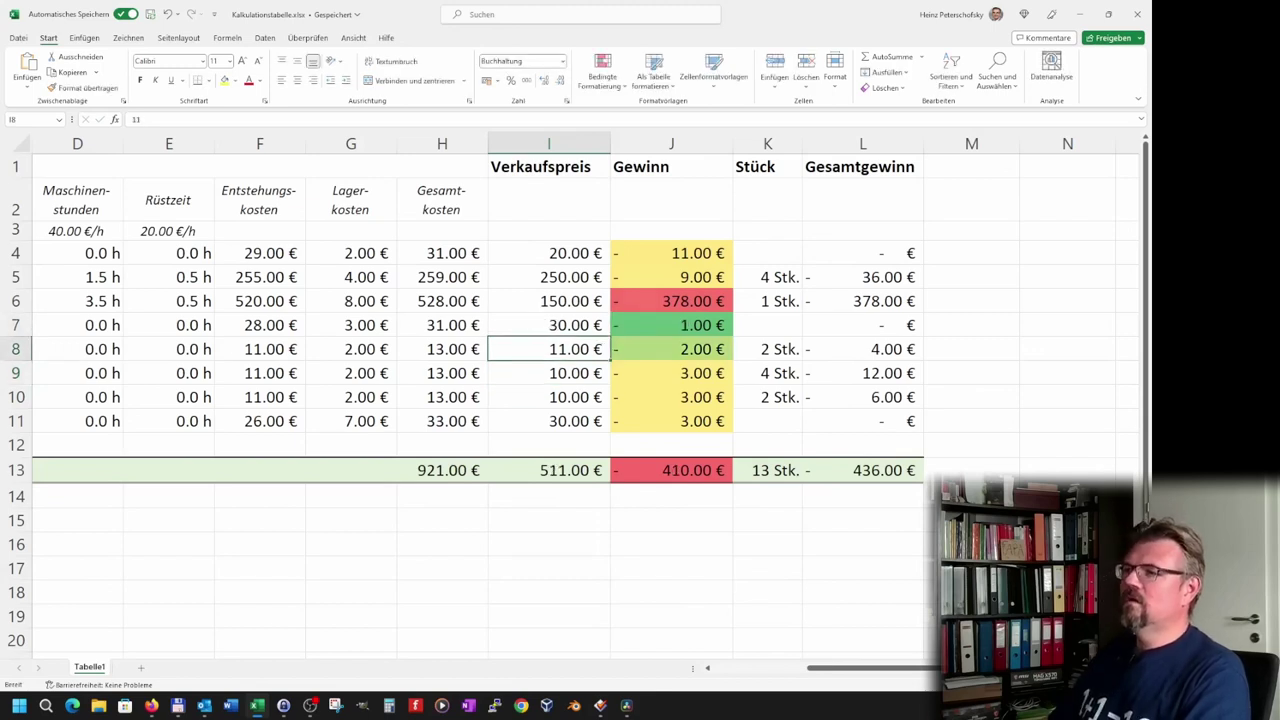
pyautogui.press('Up')
pyautogui.press('Right')
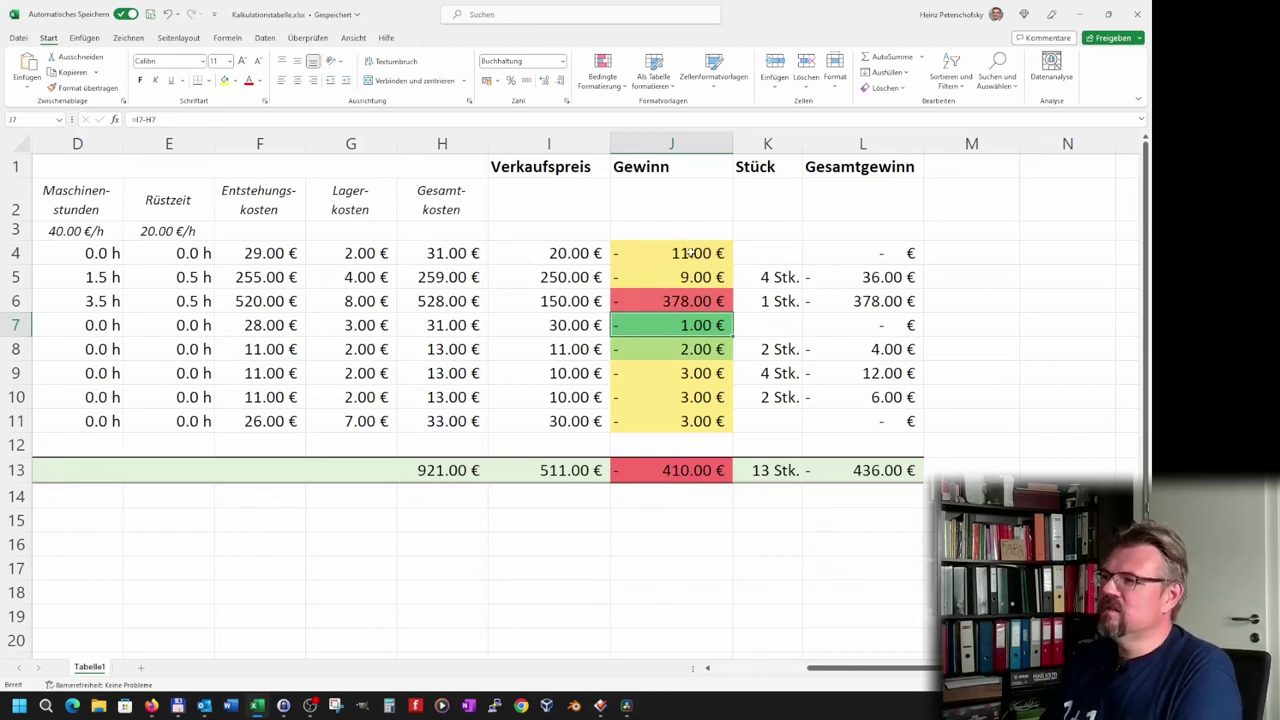
# Step: Apply a red-yellow-green colour scale to J4:J13, turning −1.00 € red, then reselect the range
pyautogui.moveTo(690, 253); pyautogui.dragTo(670, 445)
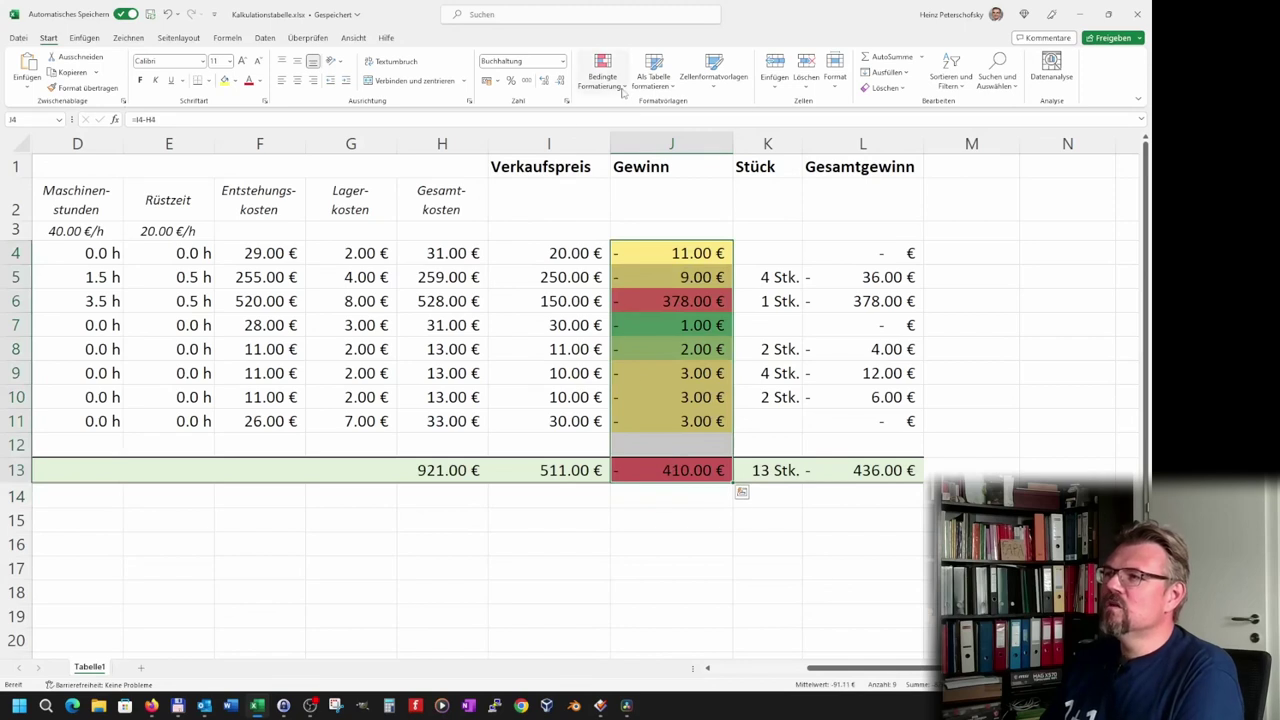
pyautogui.click(622, 88)
pyautogui.moveTo(650, 200)
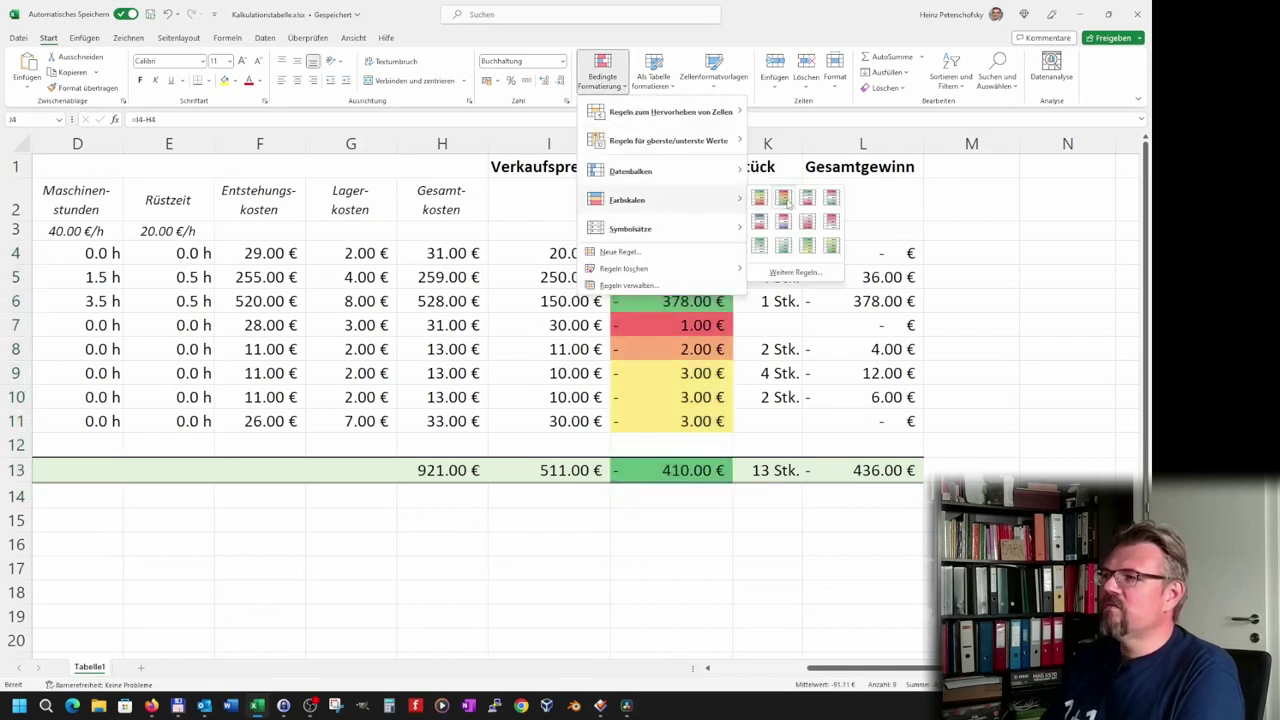
pyautogui.click(788, 203)
pyautogui.click(811, 567)
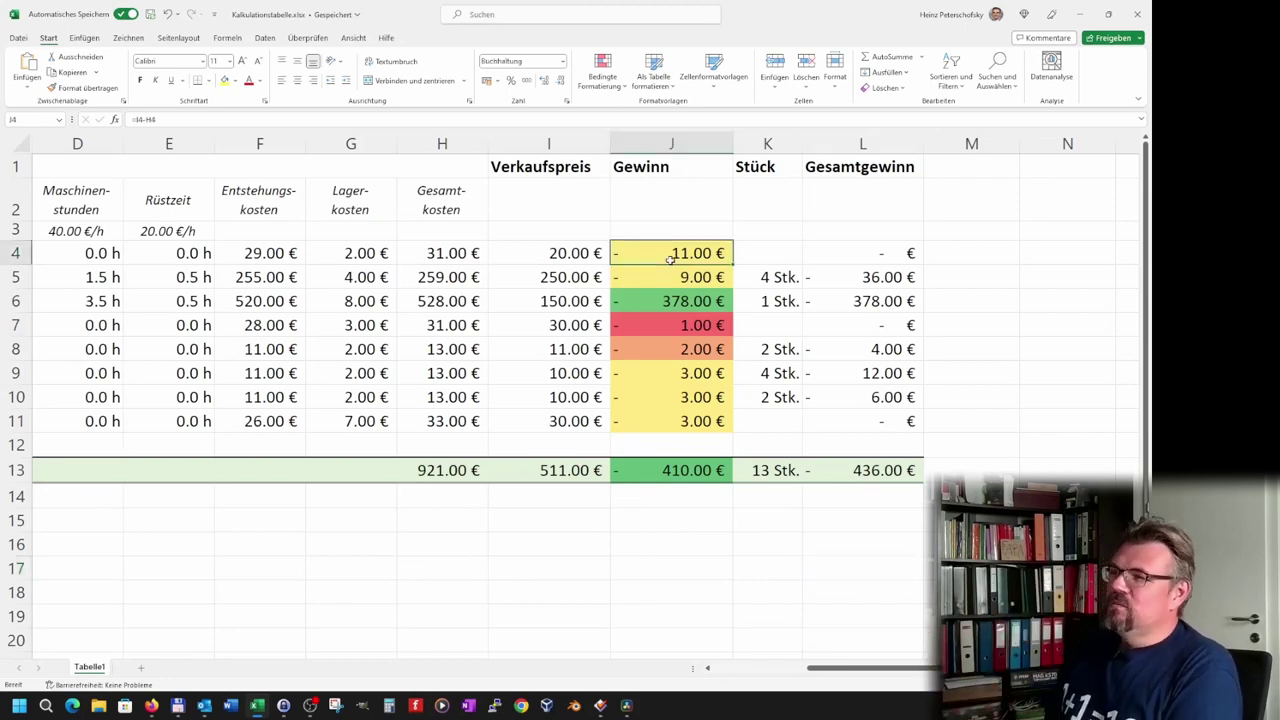
pyautogui.moveTo(668, 259)
pyautogui.mouseDown()
pyautogui.moveTo(687, 345)
pyautogui.moveTo(689, 470)
pyautogui.mouseUp()
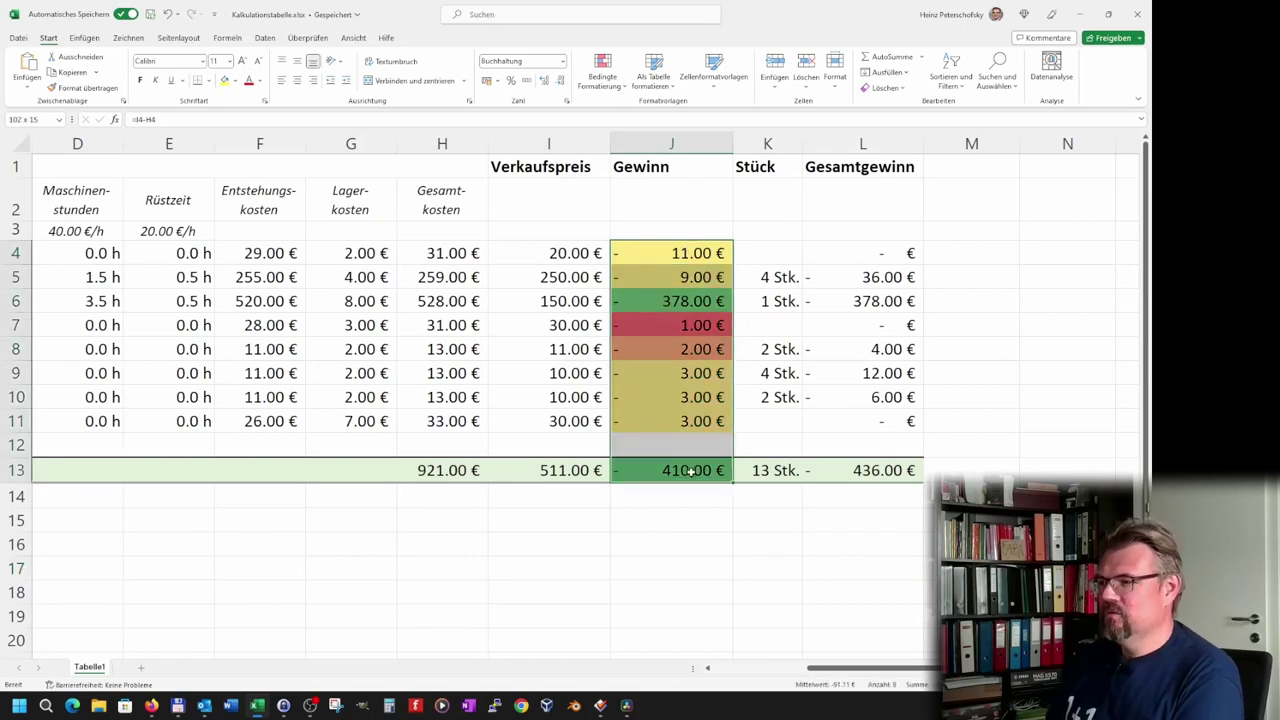
# Step: Delete the colour scale rules from J4:J13 and select cell J4
pyautogui.click(626, 88)
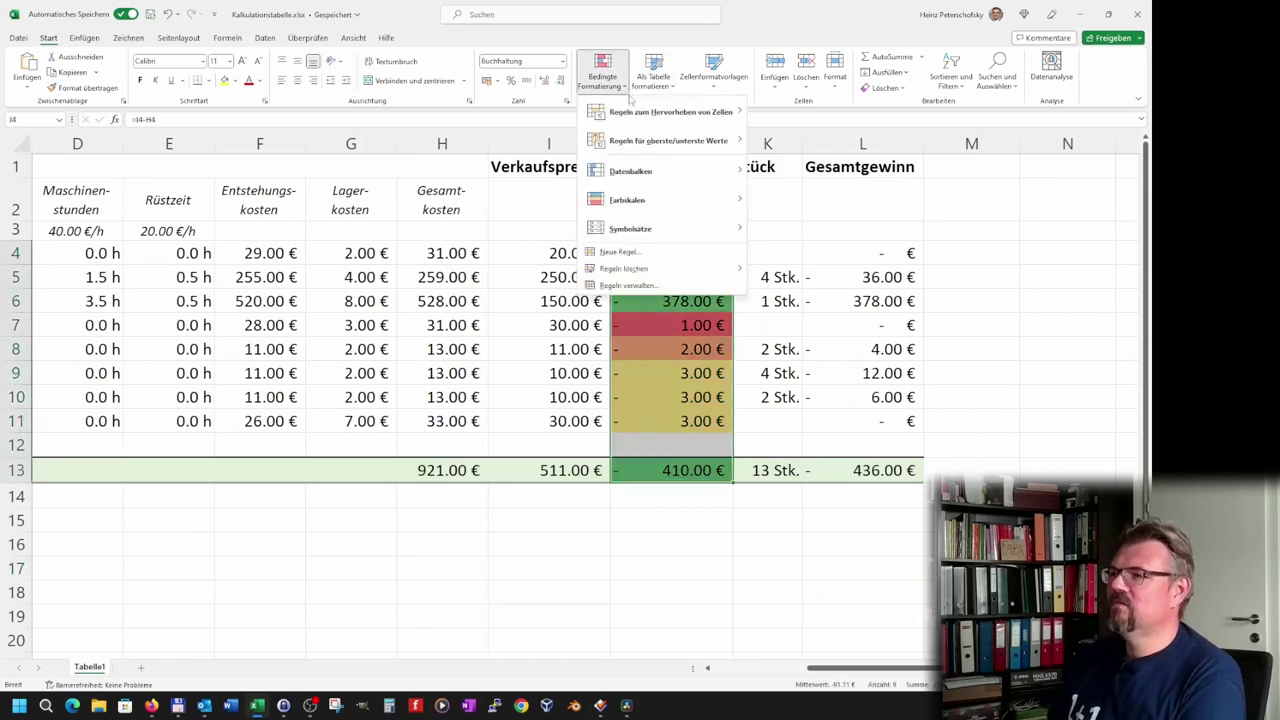
pyautogui.moveTo(660, 268)
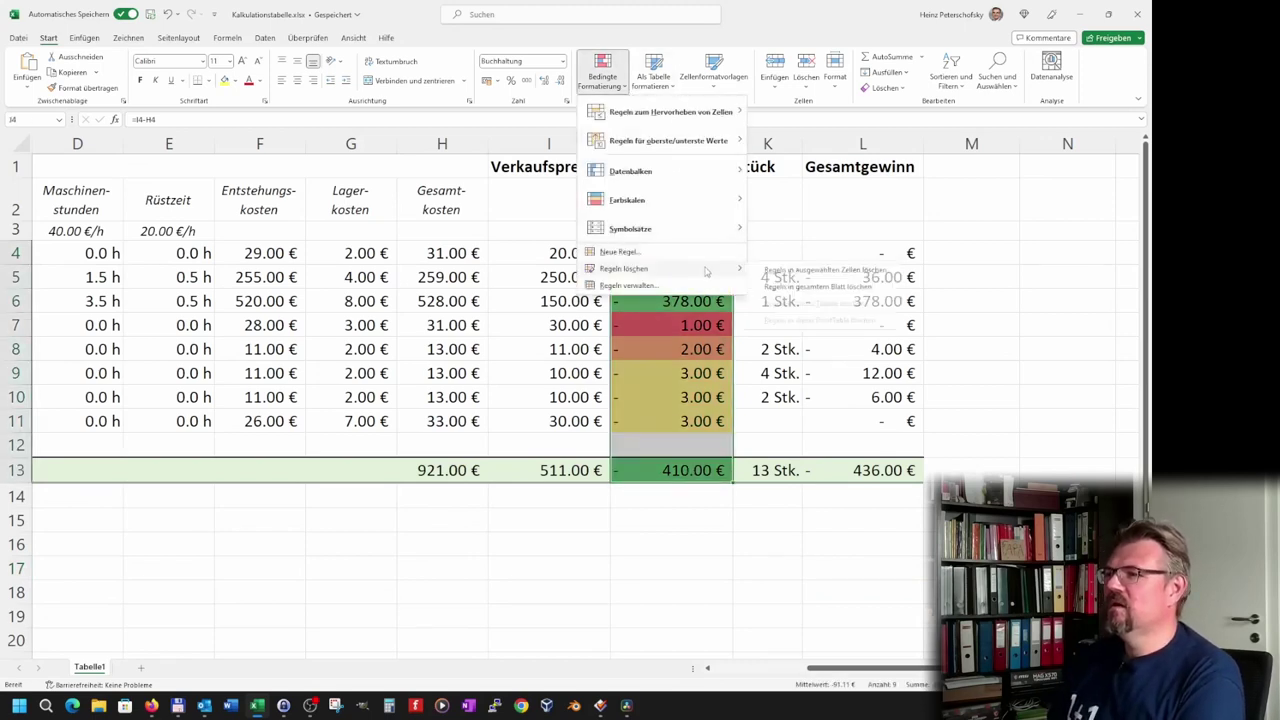
pyautogui.click(814, 273)
pyautogui.click(826, 367)
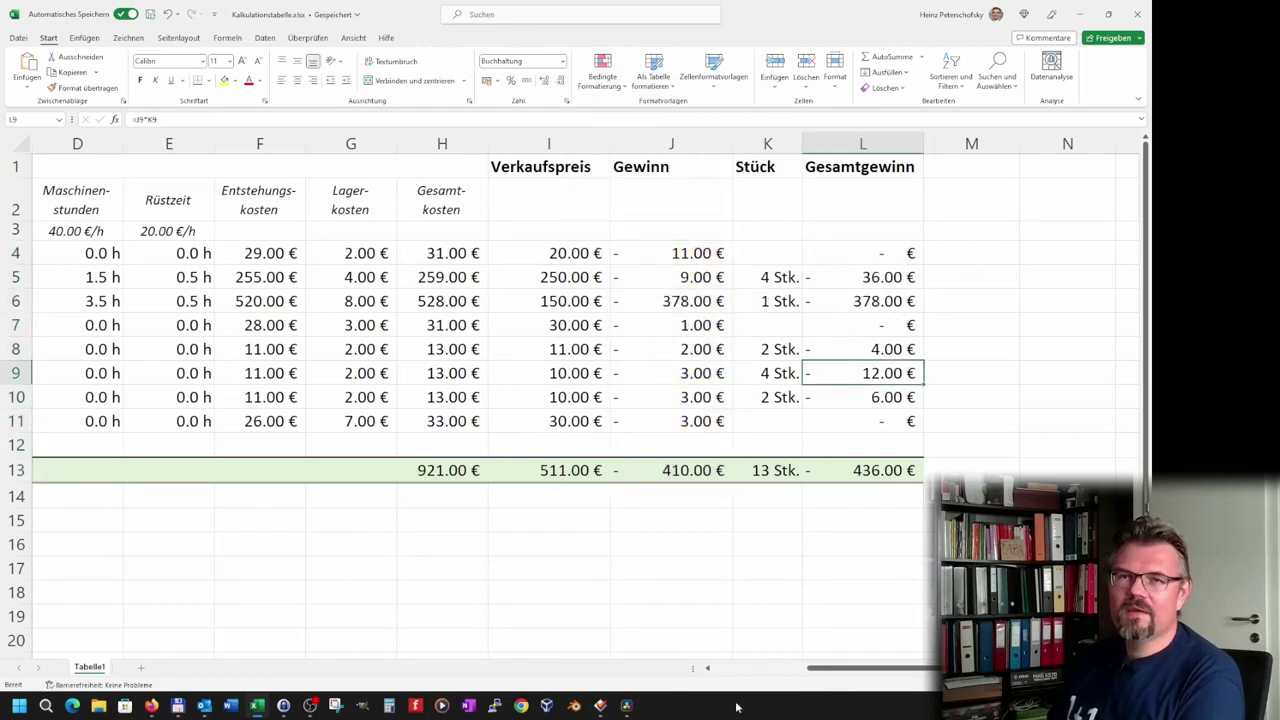
pyautogui.click(660, 253)
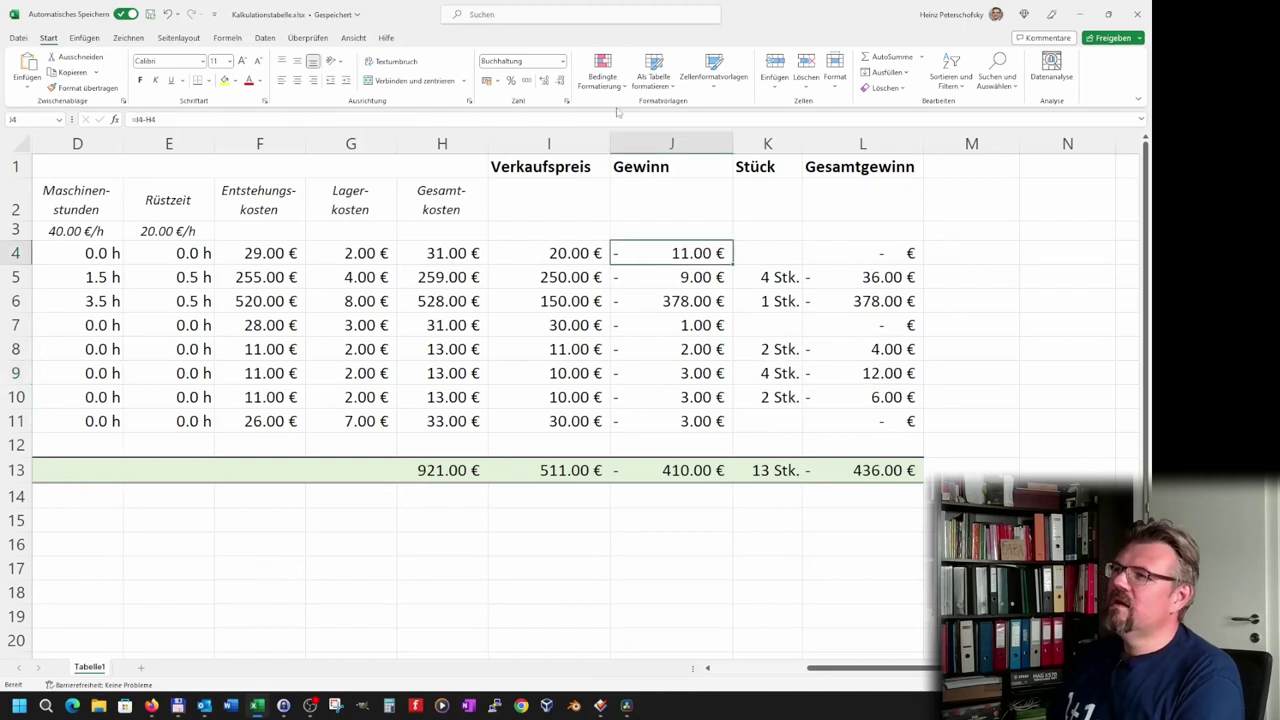
pyautogui.click(603, 75)
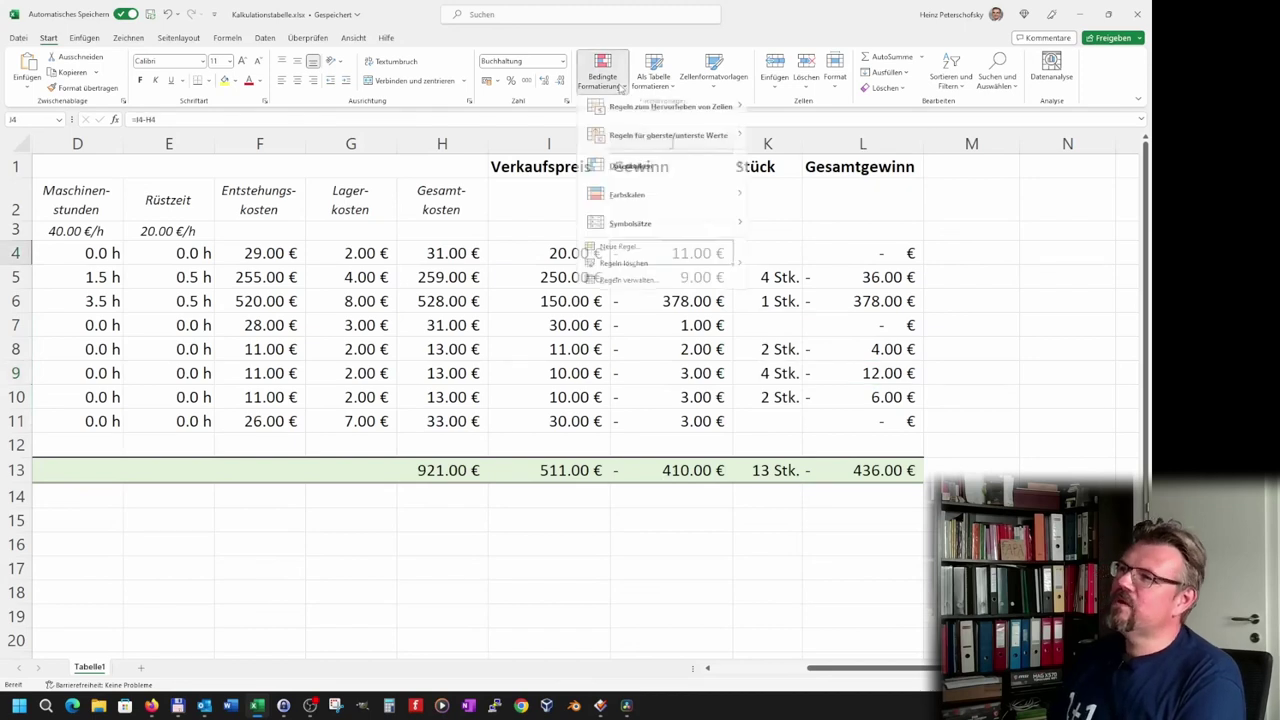
# Step: From the rules manager, start a new rule of type 'Nur Zellen formatieren, die enthalten'
pyautogui.click(670, 287)
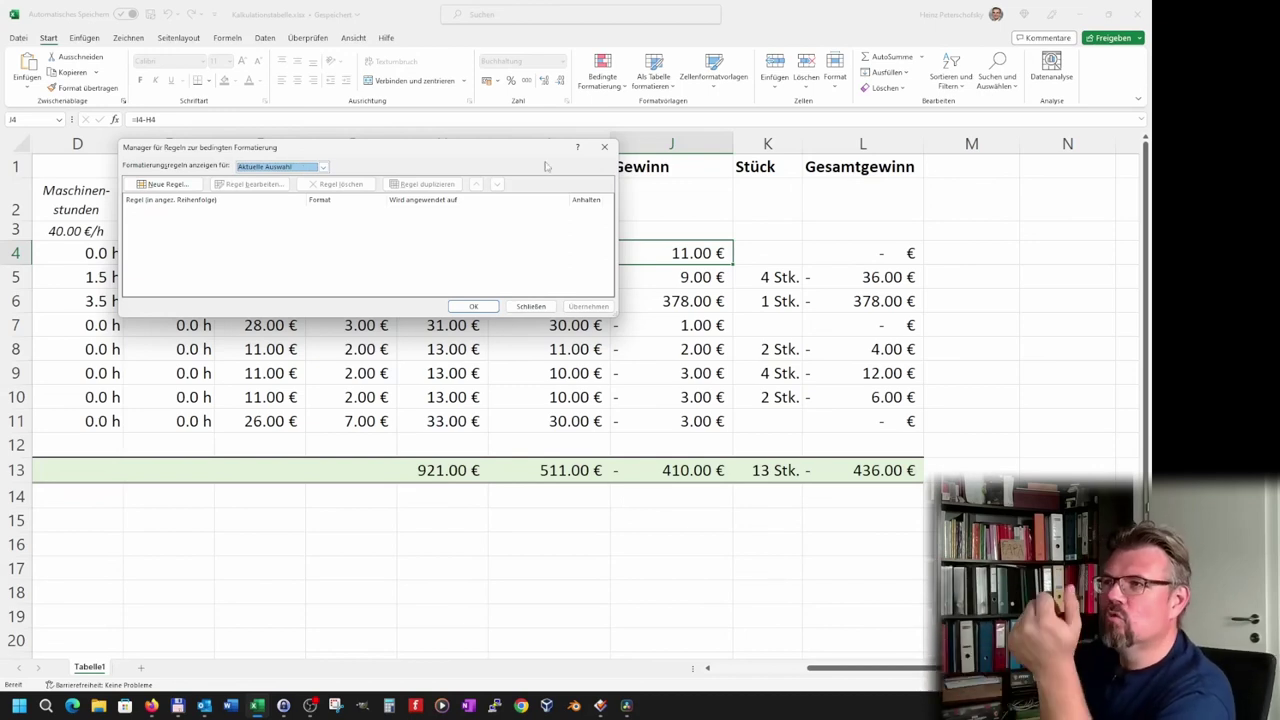
pyautogui.moveTo(520, 157); pyautogui.dragTo(424, 189)
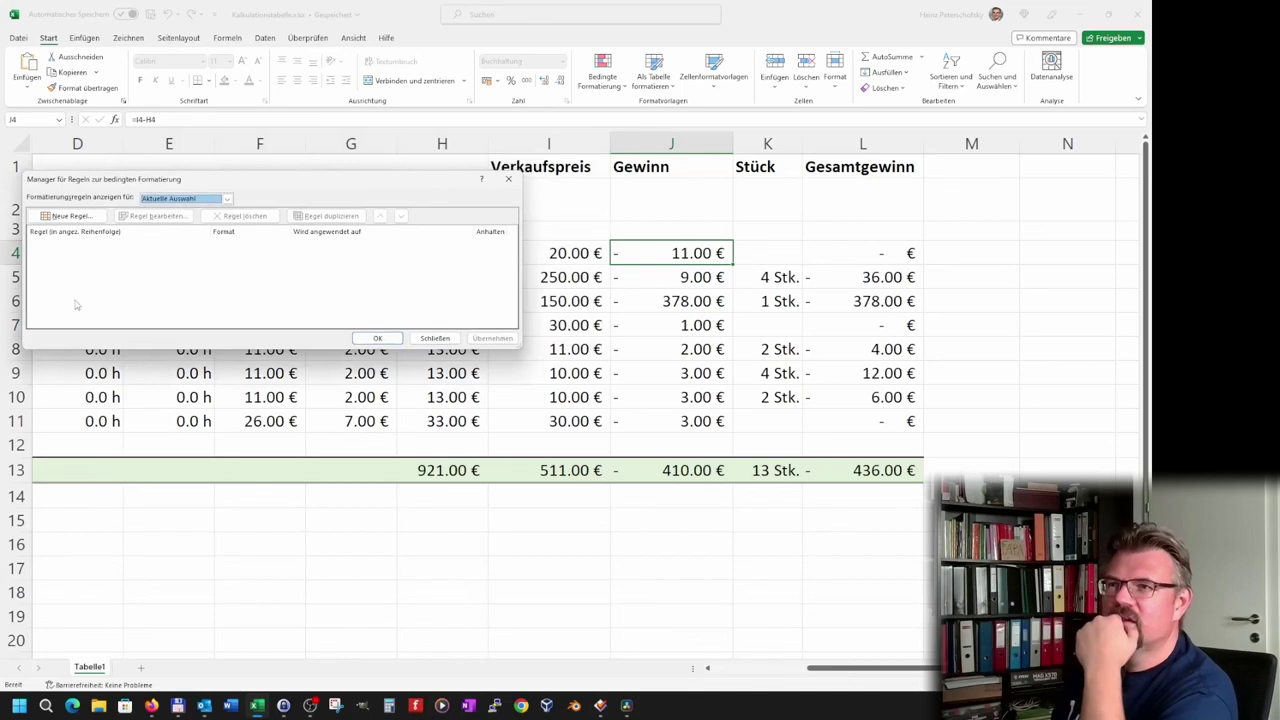
pyautogui.click(68, 216)
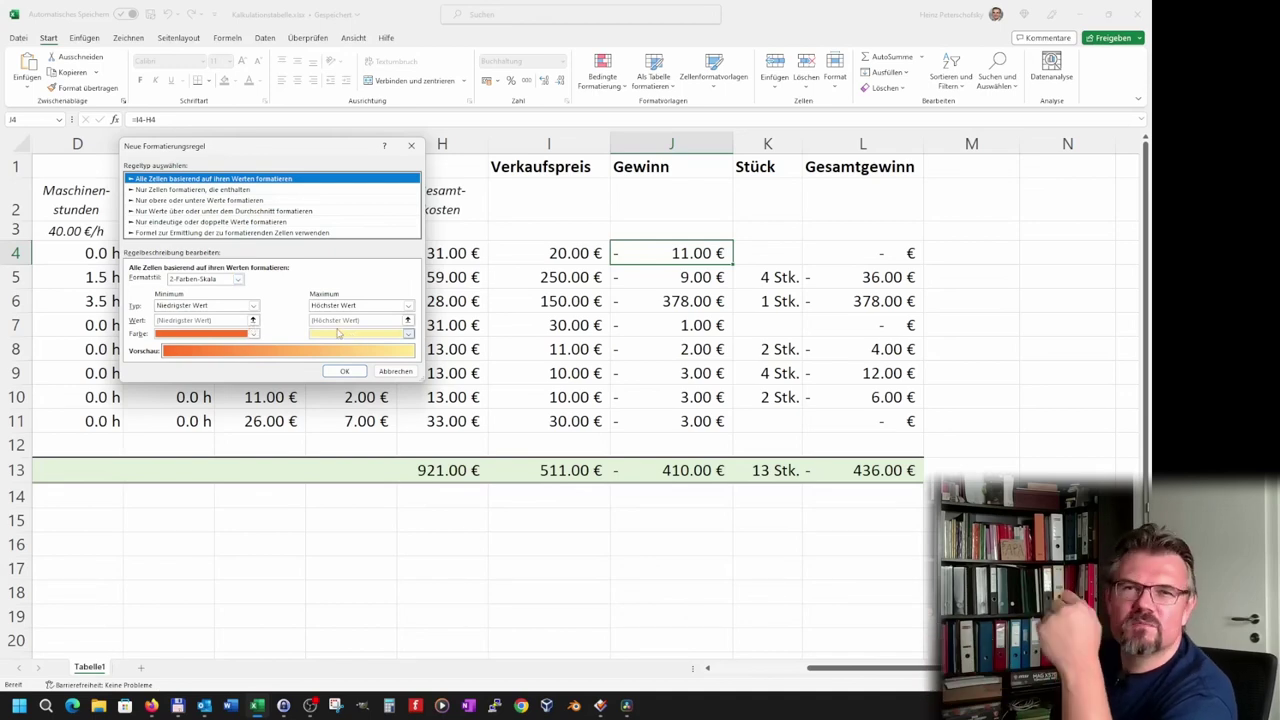
pyautogui.click(241, 190)
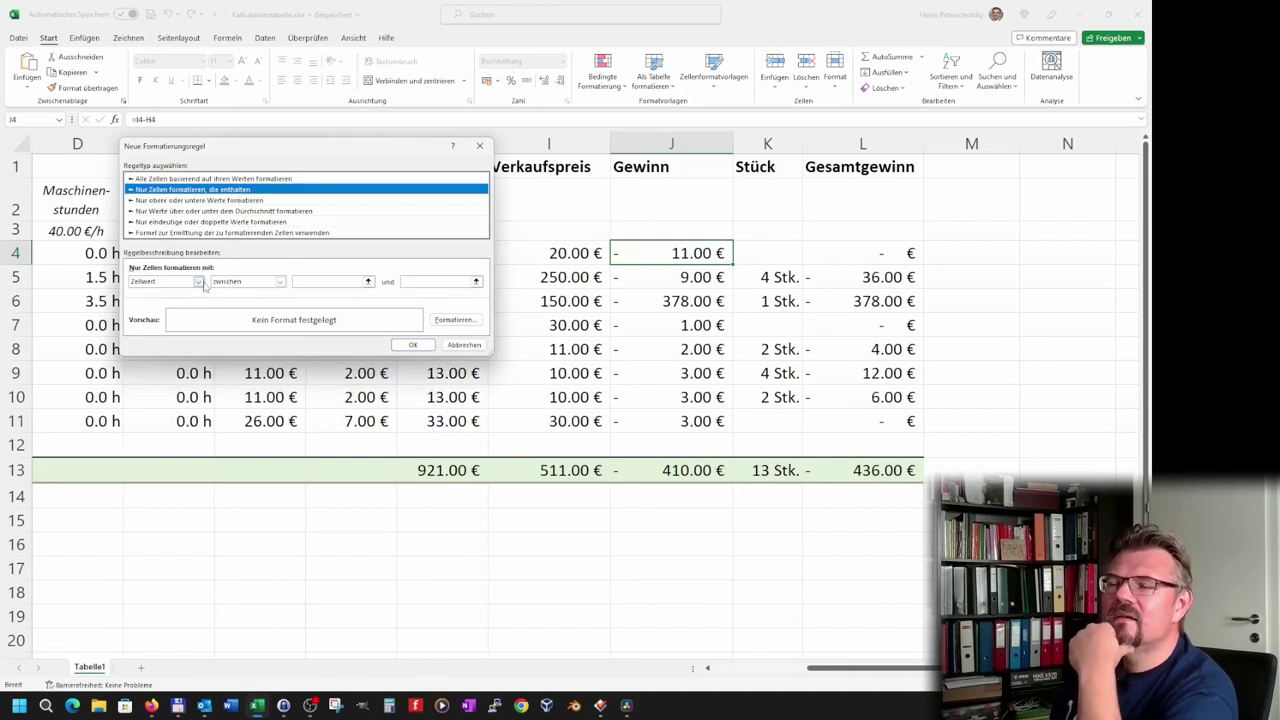
# Step: Set the rule condition to cell value 'kleiner als' 0 and go to its format settings
pyautogui.click(280, 282)
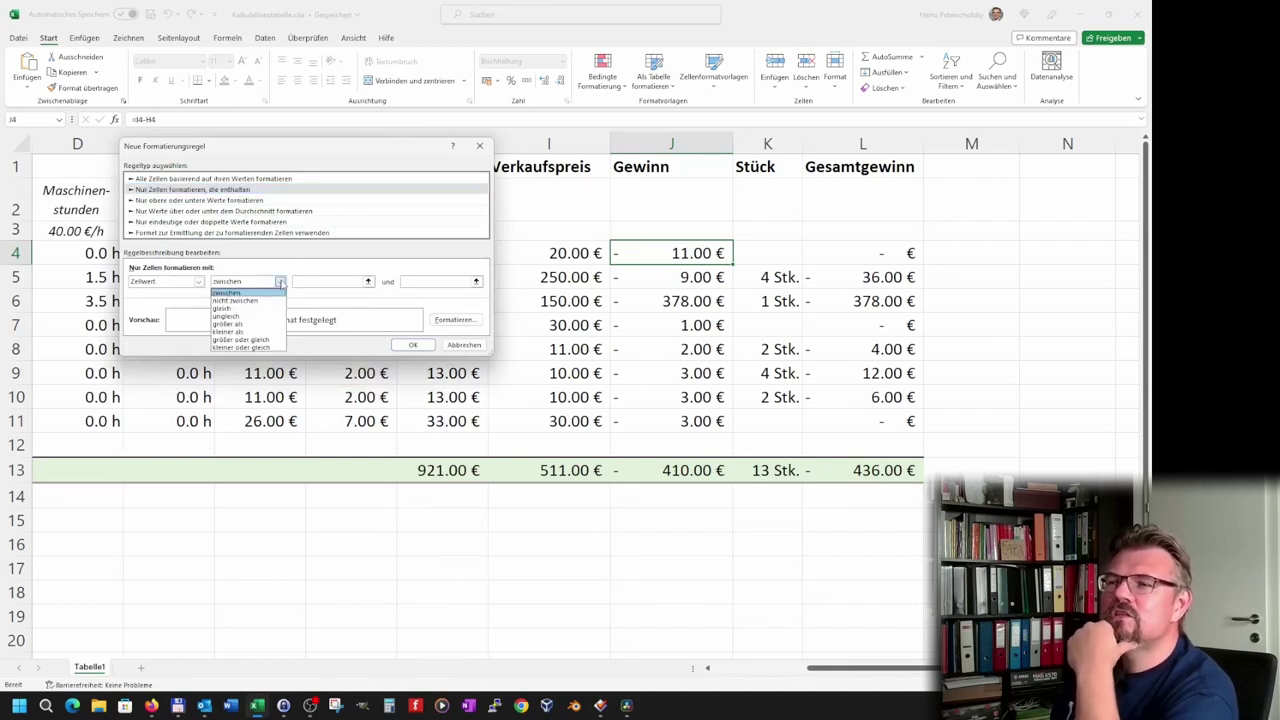
pyautogui.click(251, 332)
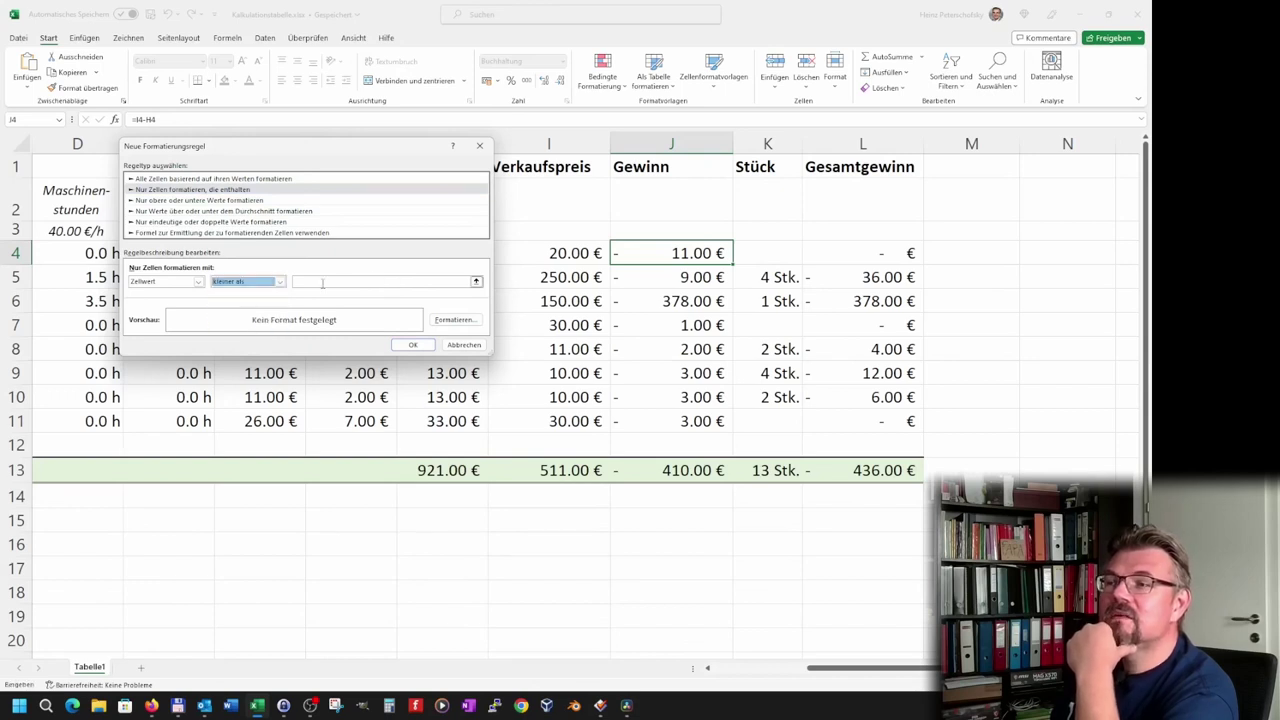
pyautogui.click(322, 283)
pyautogui.write('0')
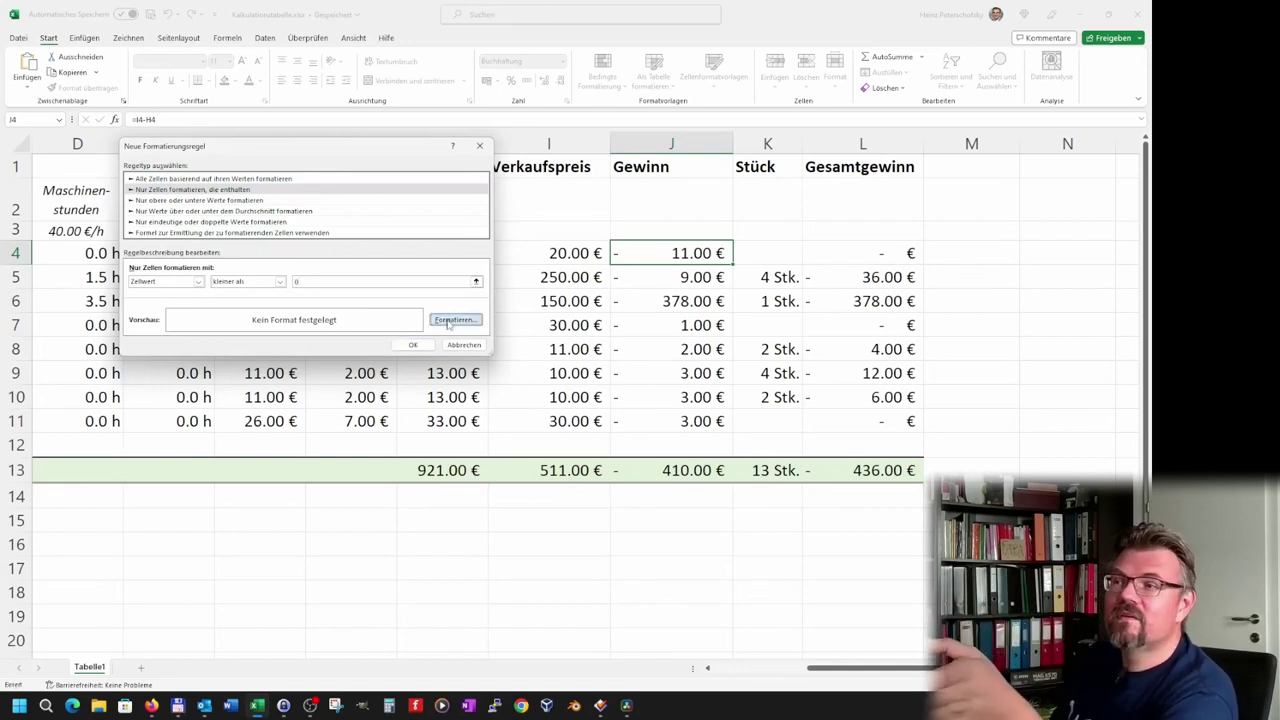
pyautogui.click(449, 320)
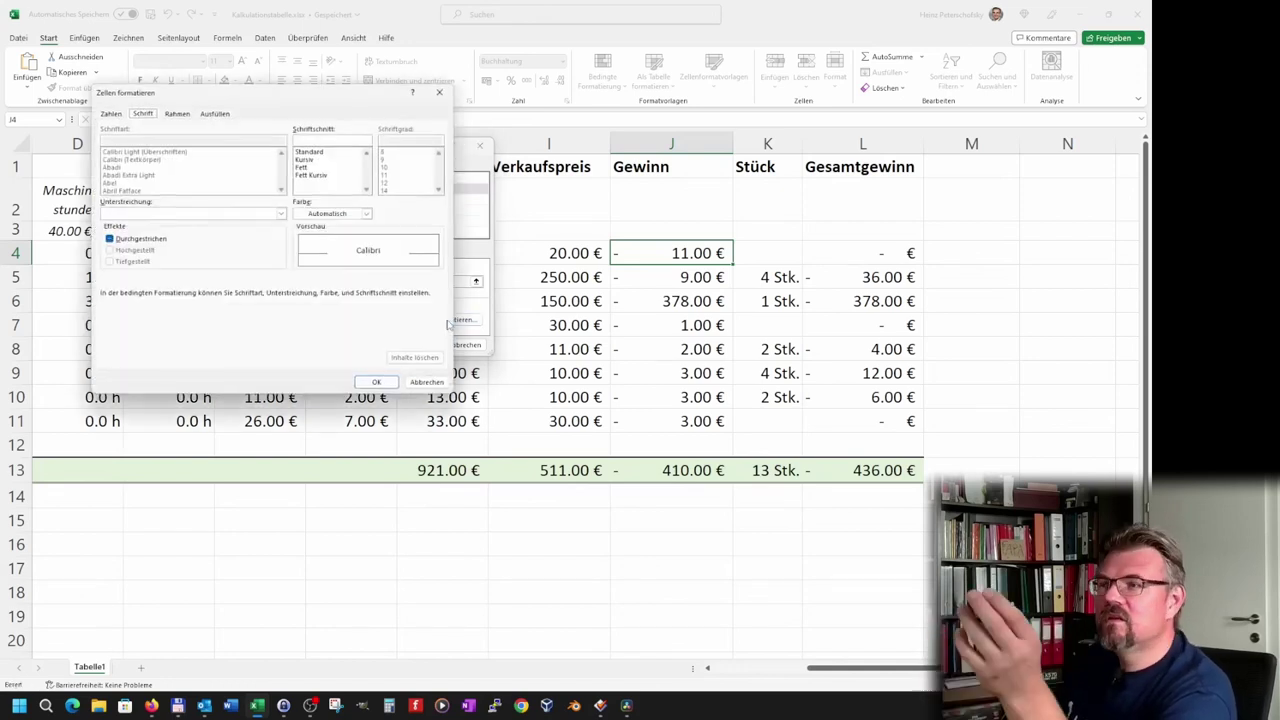
# Step: Give the rule a red font colour on the Schrift tab and confirm it
pyautogui.click(113, 115)
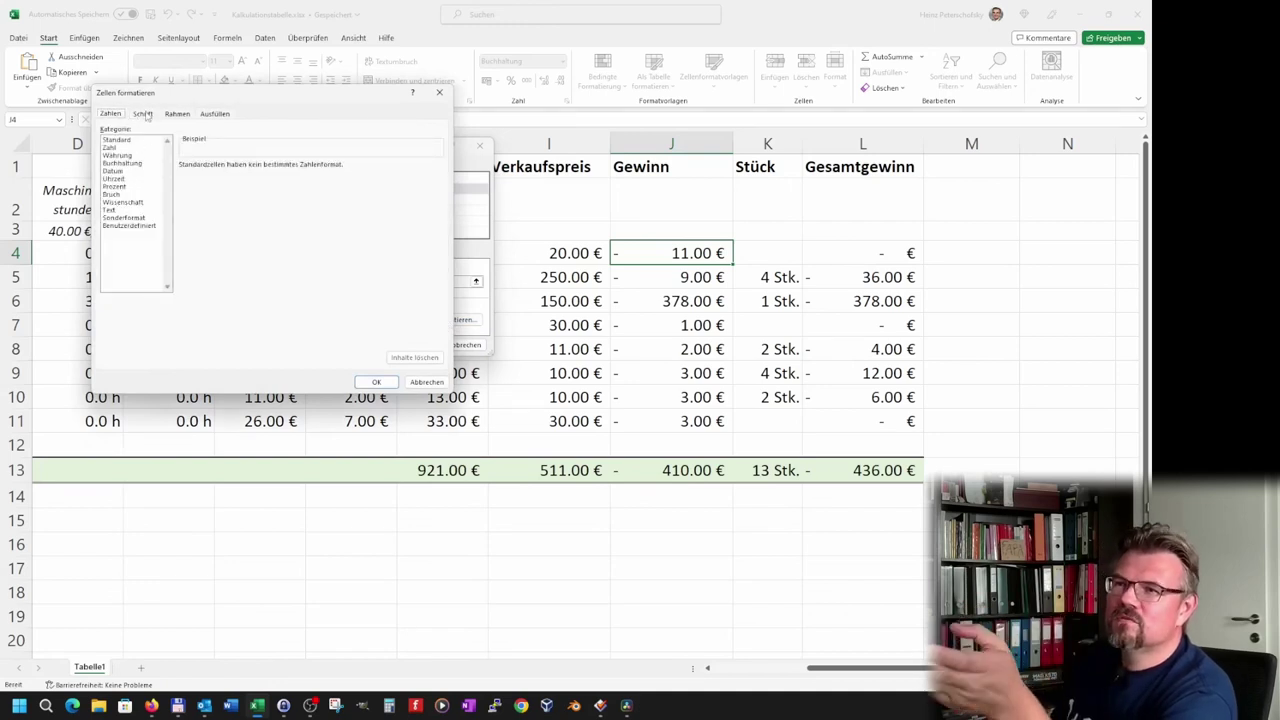
pyautogui.click(144, 114)
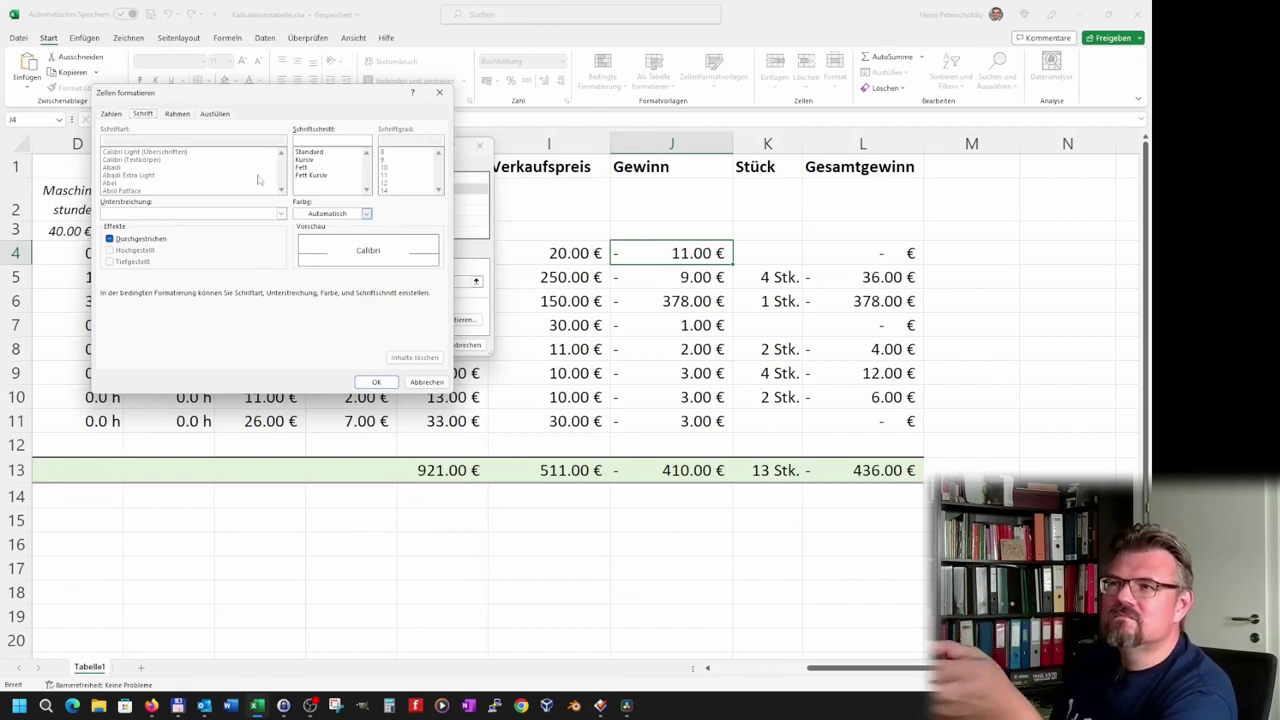
pyautogui.click(178, 115)
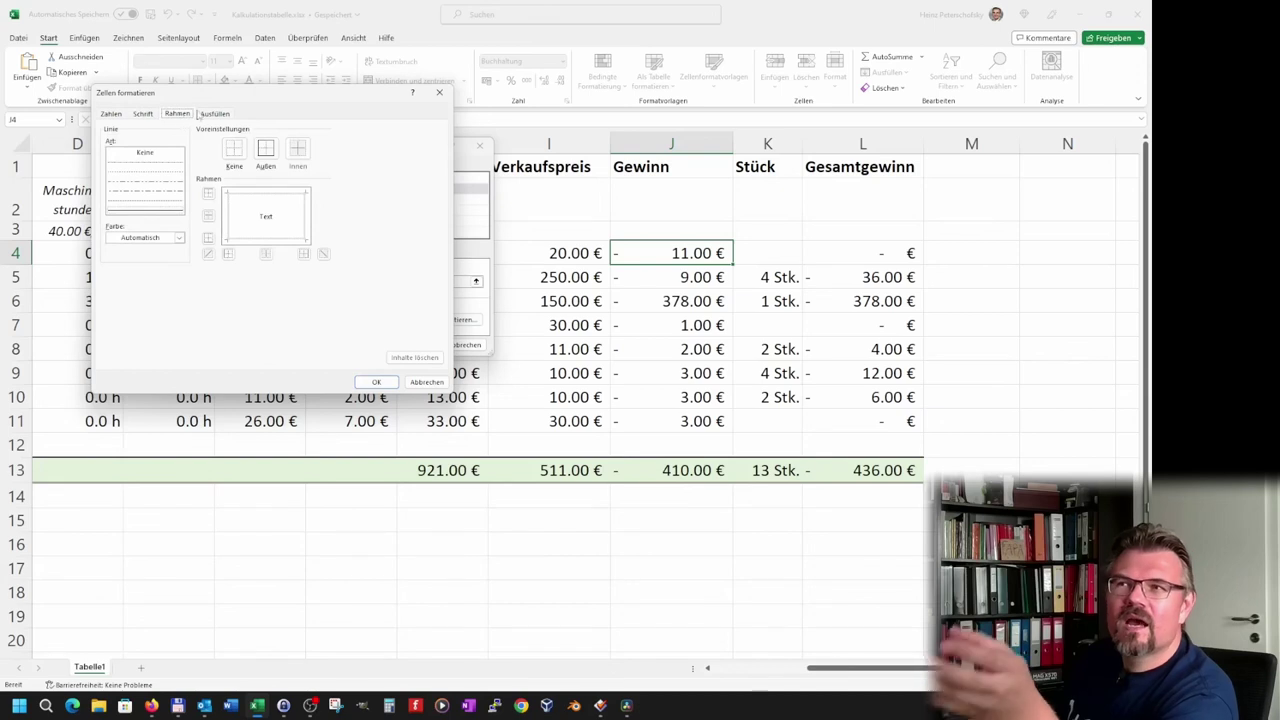
pyautogui.click(216, 114)
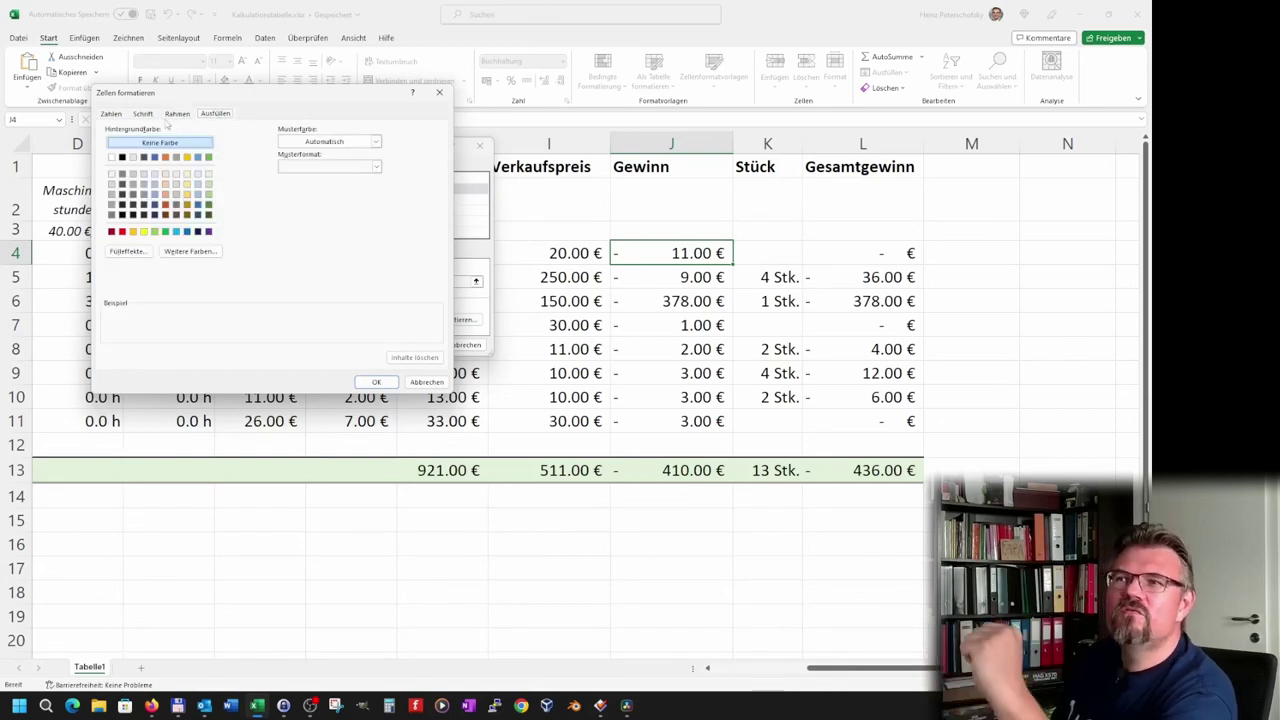
pyautogui.click(146, 115)
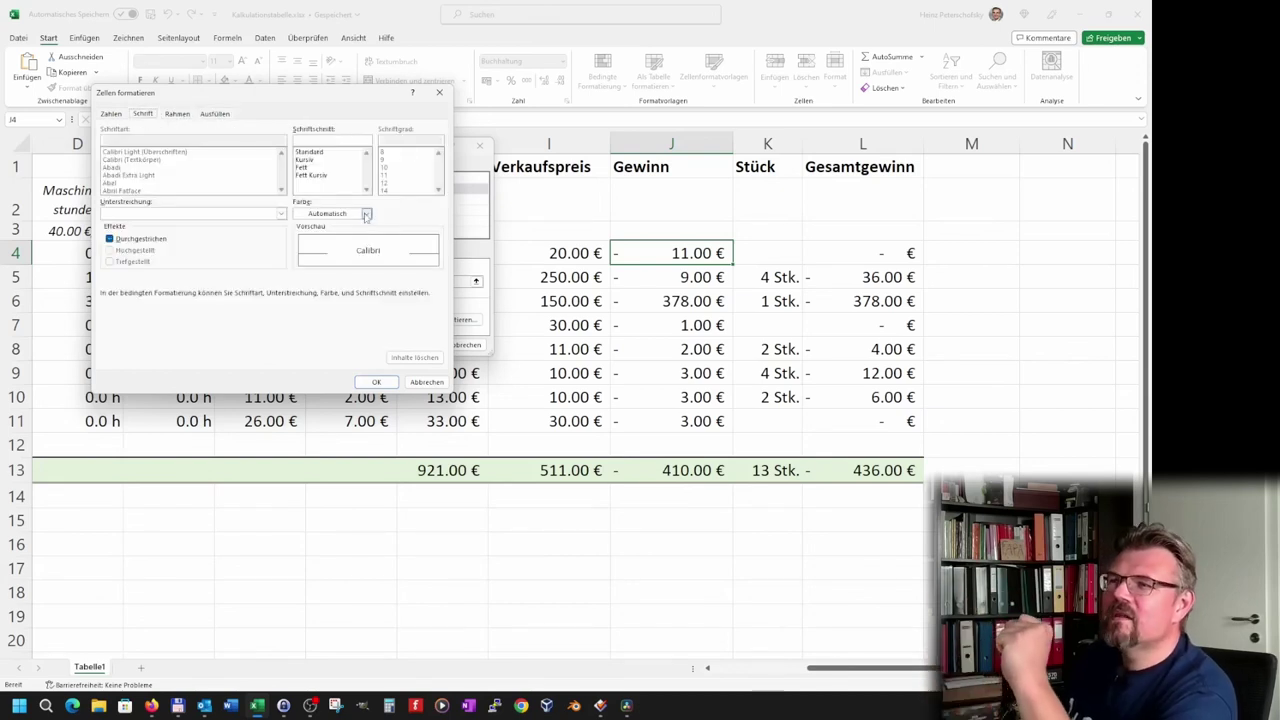
pyautogui.click(366, 213)
pyautogui.click(309, 344)
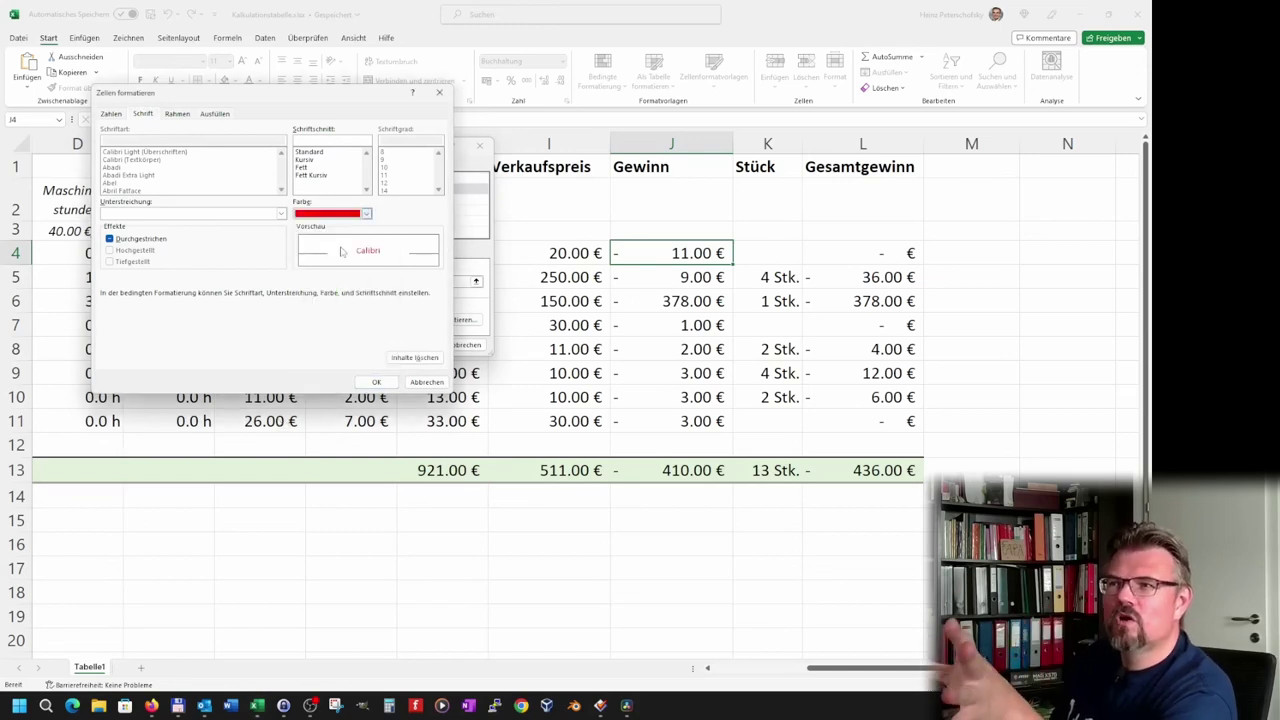
pyautogui.click(376, 382)
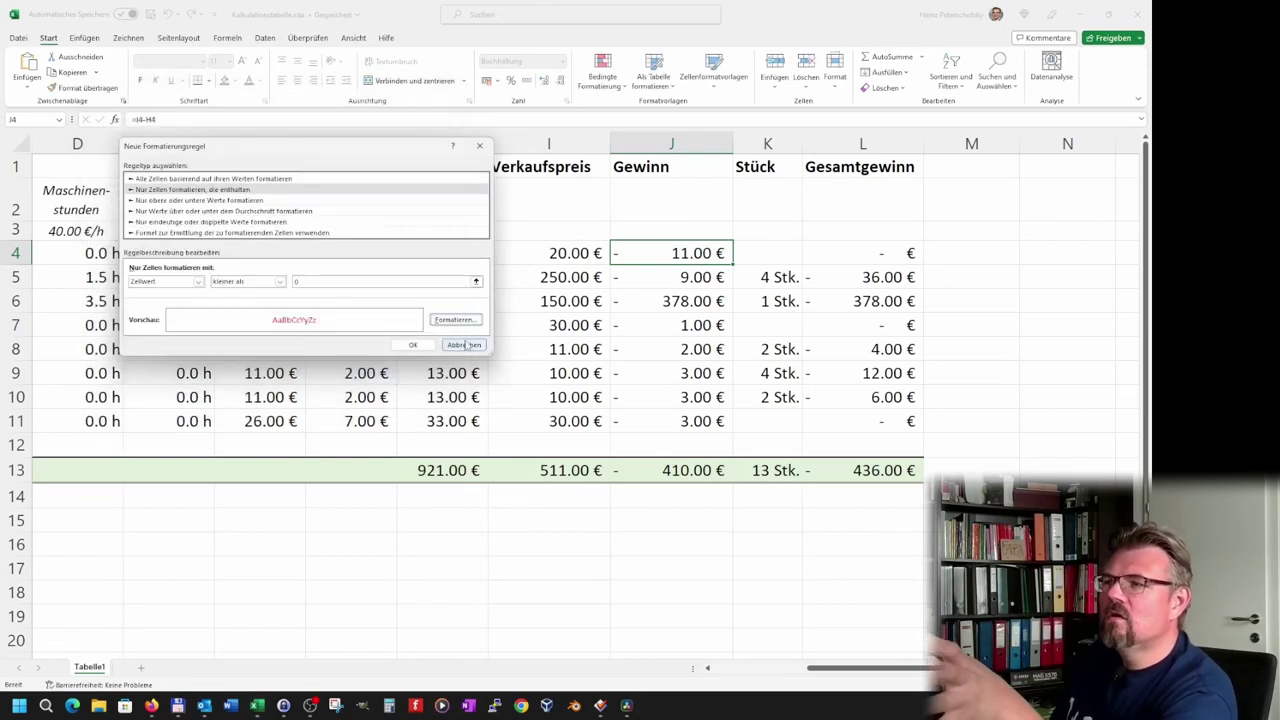
# Step: Save the below-zero red rule so J4 shows red, then open the rules manager for J6
pyautogui.click(413, 345)
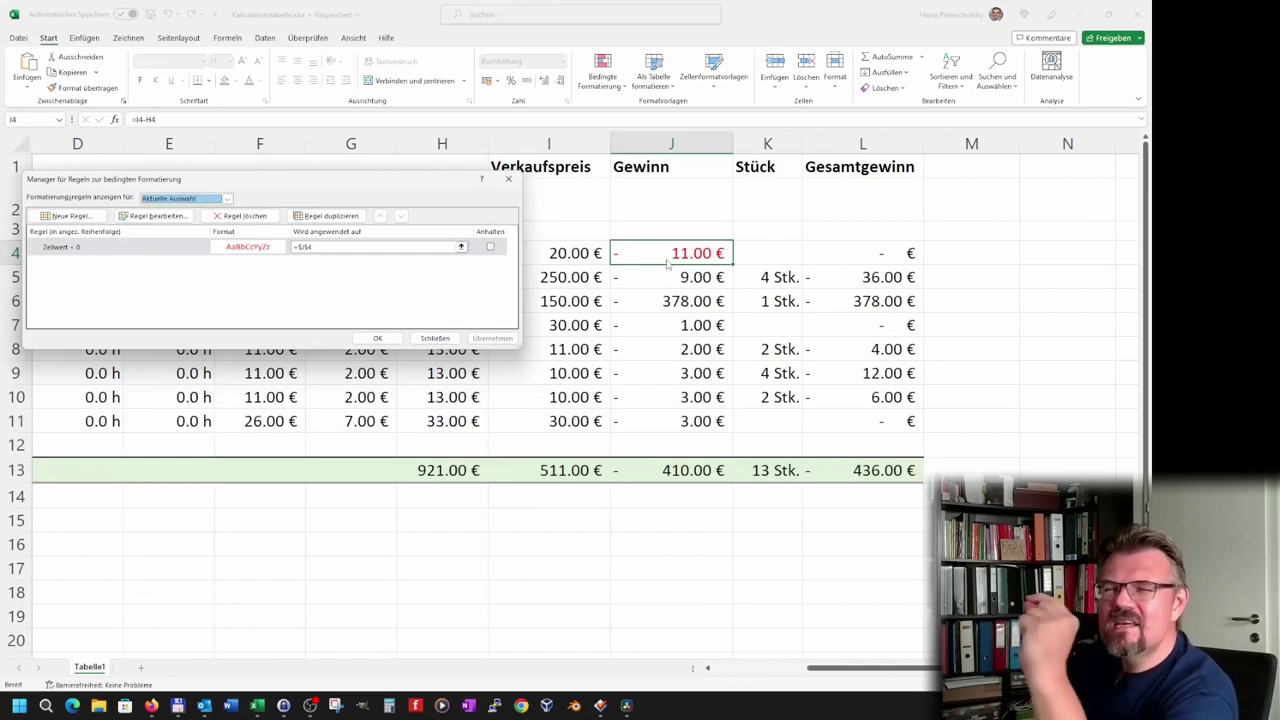
pyautogui.click(377, 338)
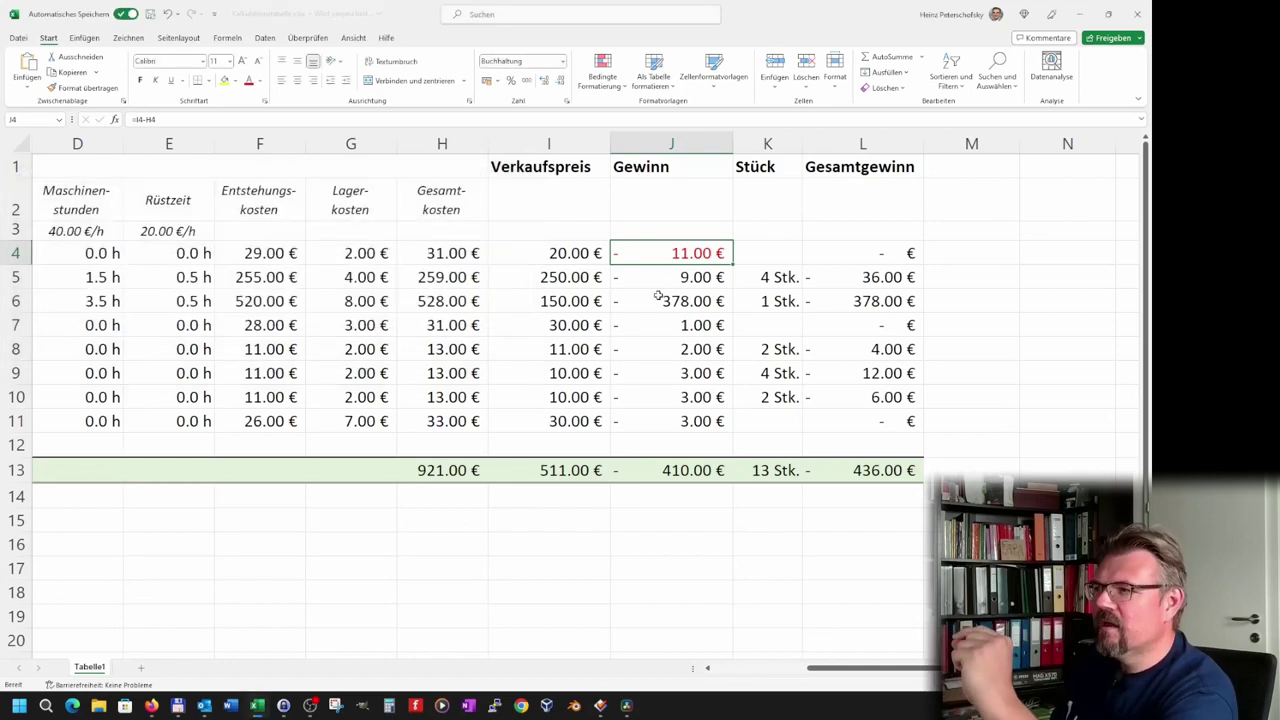
pyautogui.click(662, 301)
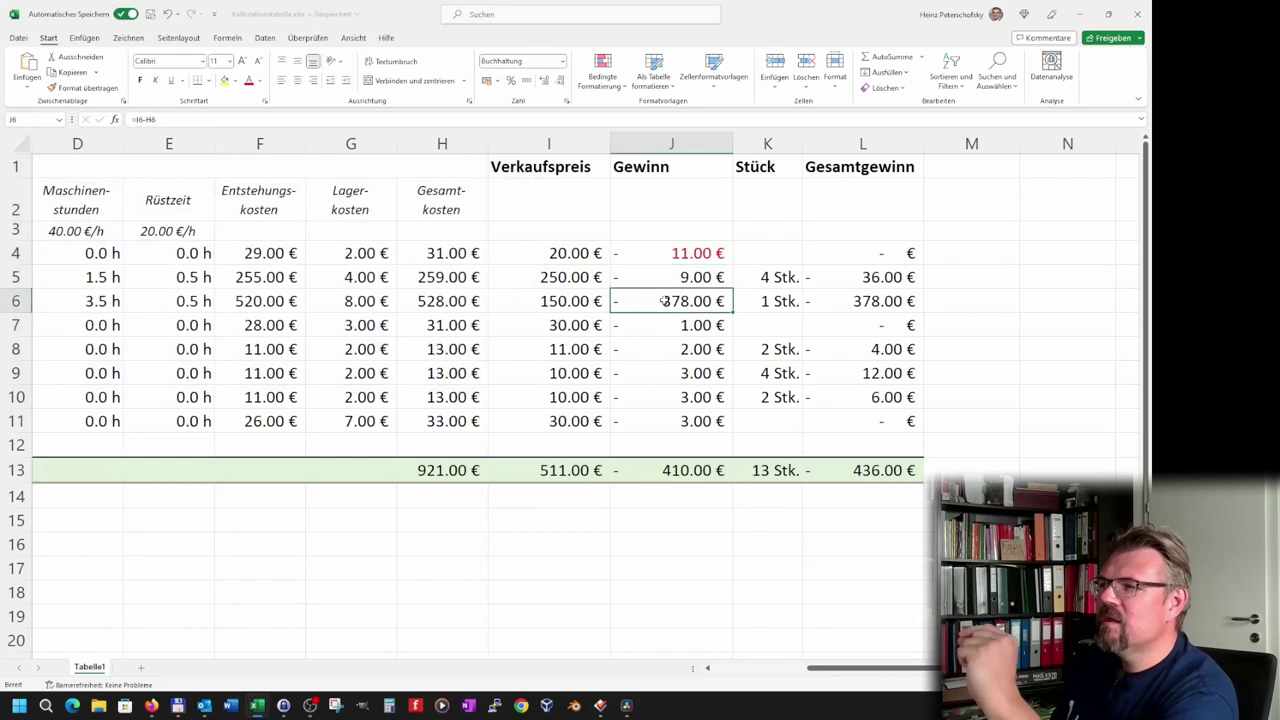
pyautogui.click(602, 72)
pyautogui.click(628, 285)
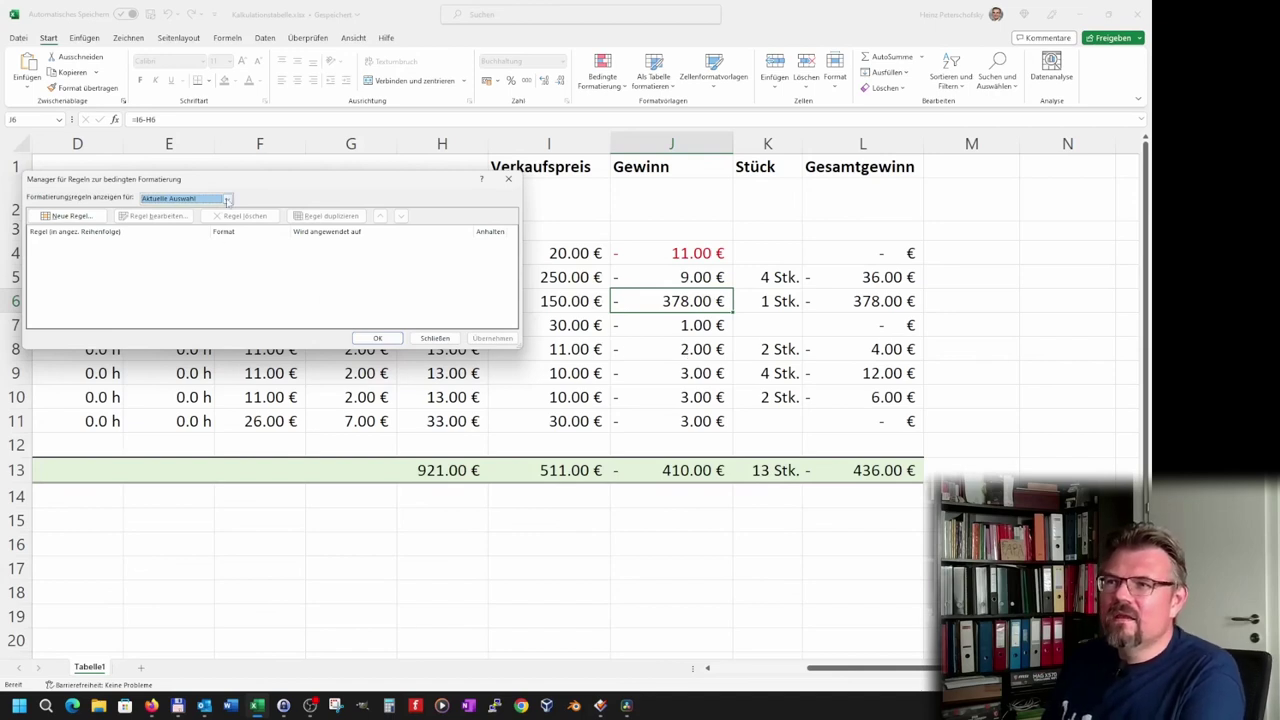
# Step: List this worksheet's rules and extend the red below-zero rule to $J$4:$J$13
pyautogui.click(226, 199)
pyautogui.click(212, 220)
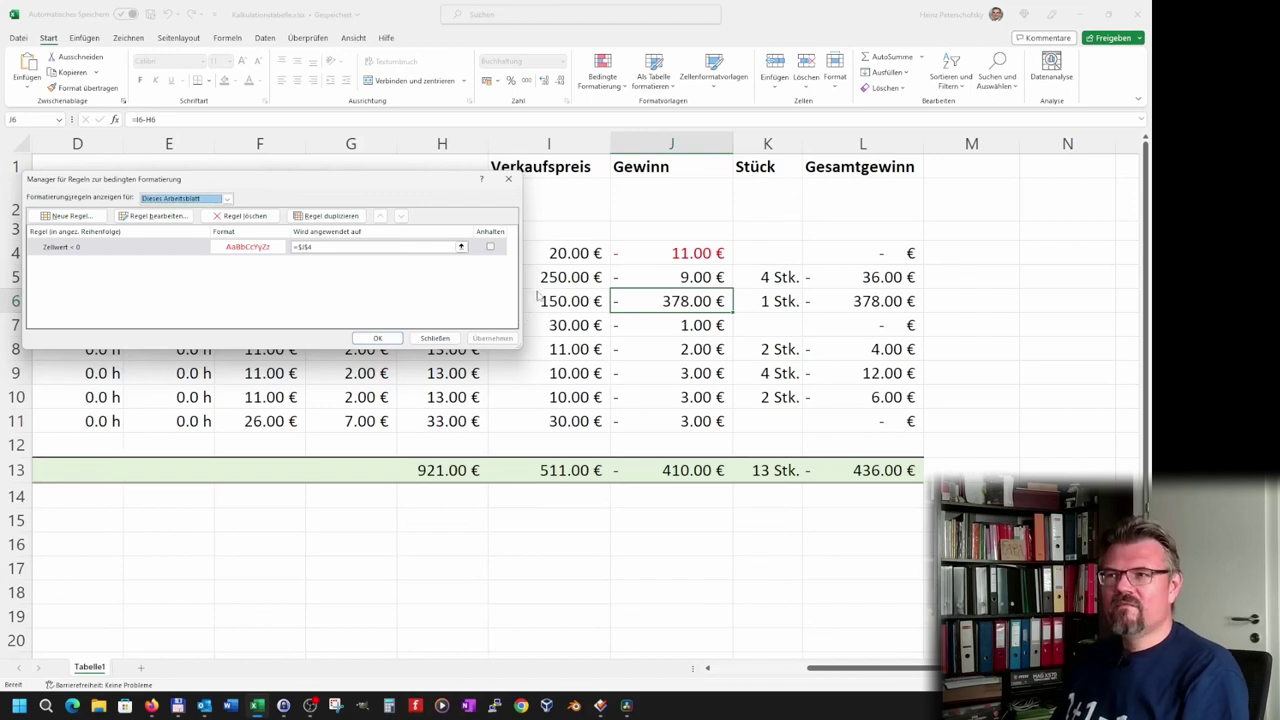
pyautogui.click(461, 247)
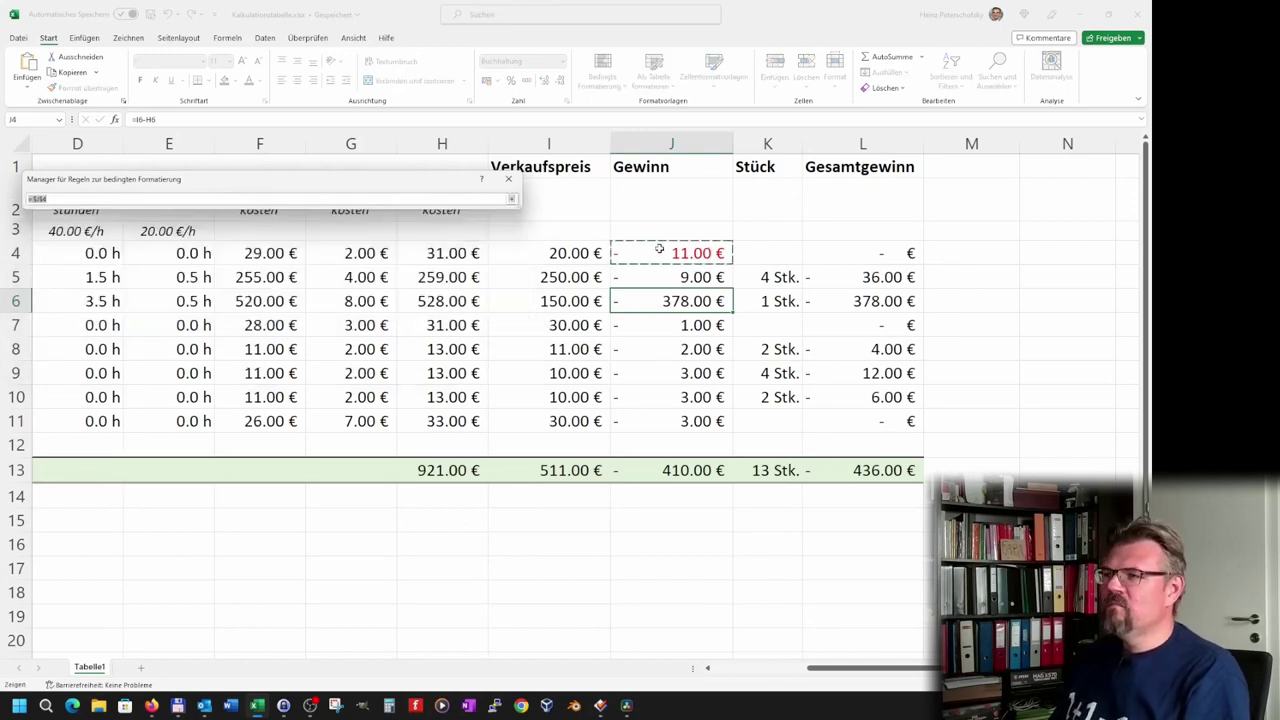
pyautogui.moveTo(659, 264); pyautogui.dragTo(678, 470)
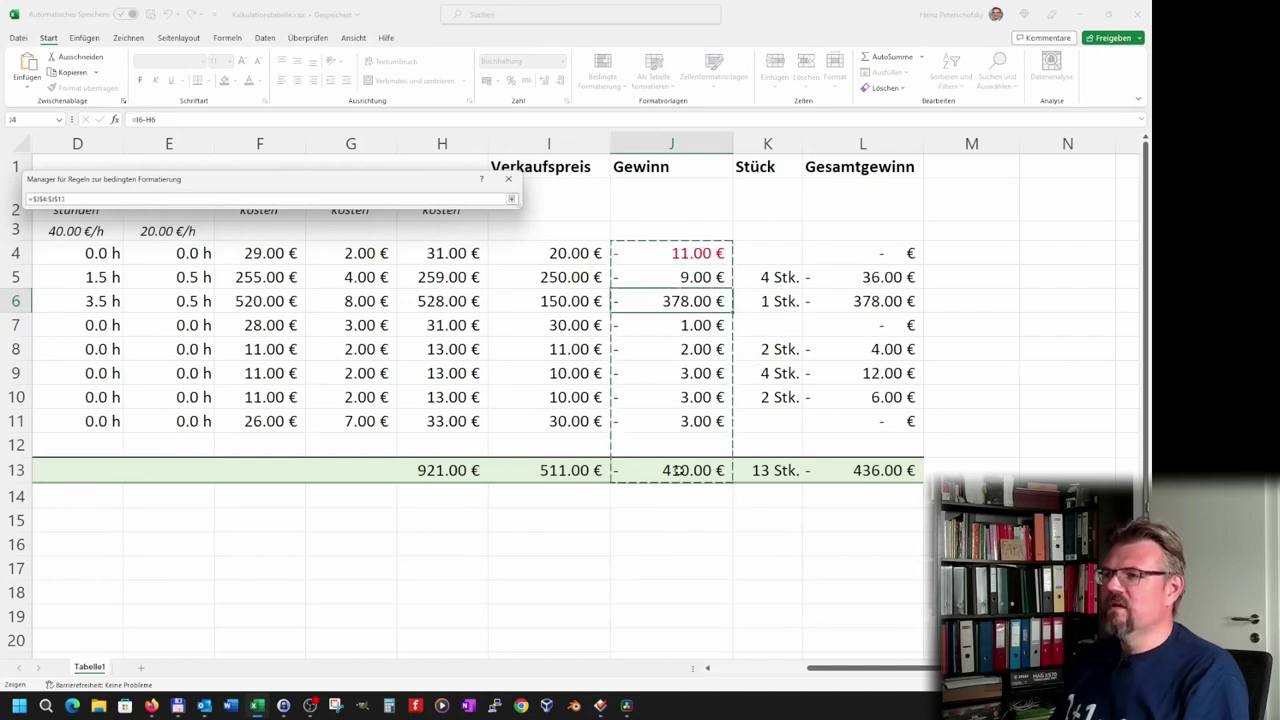
pyautogui.click(511, 200)
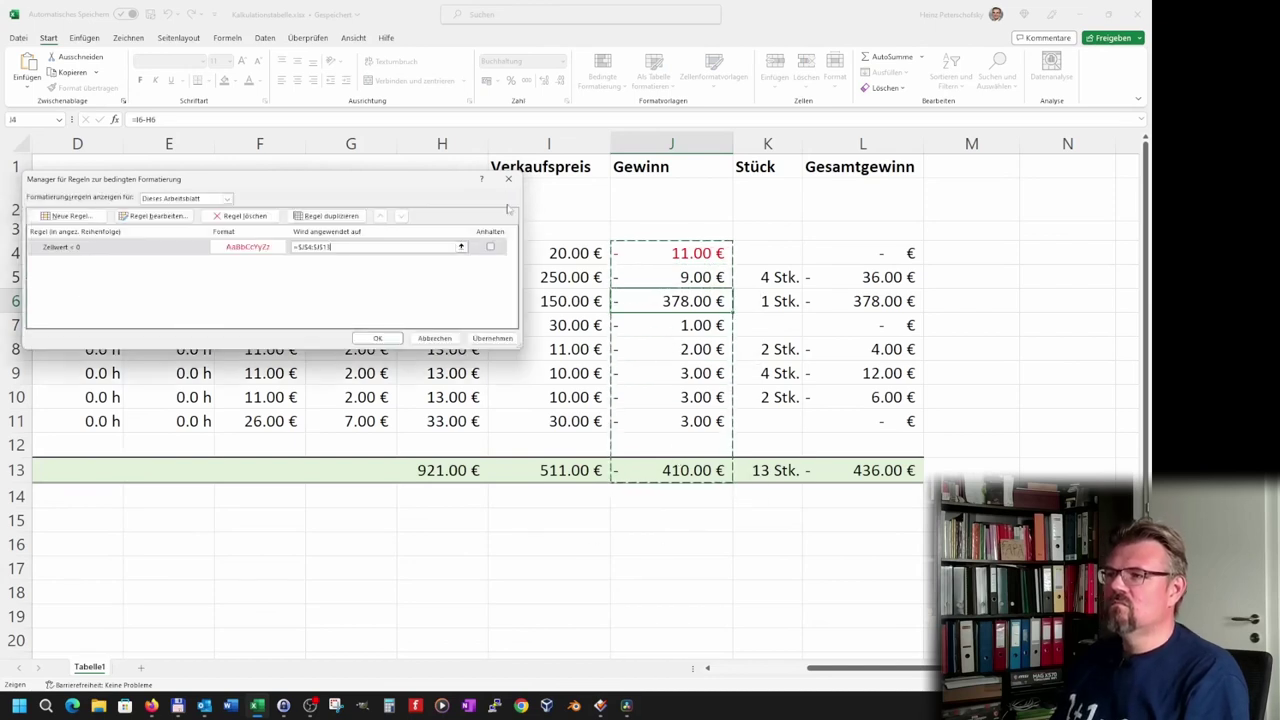
pyautogui.click(492, 338)
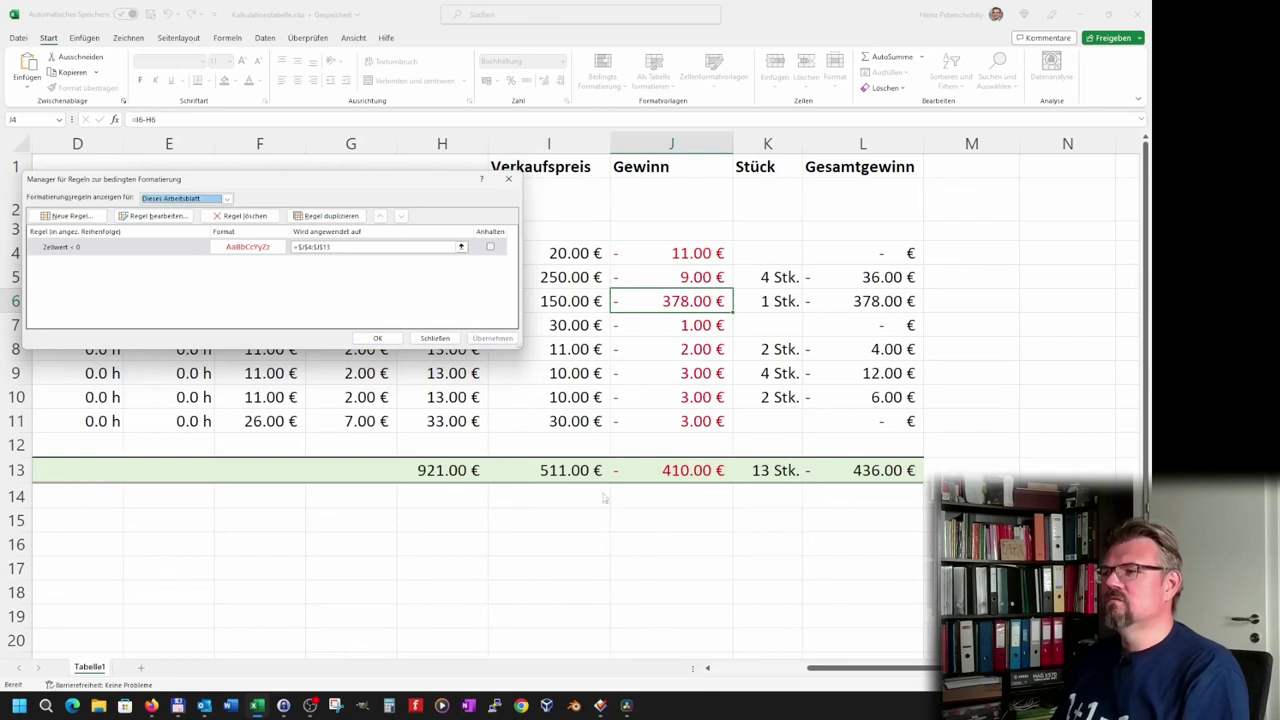
pyautogui.click(378, 338)
# Step: Enter selling prices 35, 15, 16 and 36 € in I7, I9, I10 and I11
pyautogui.click(542, 330)
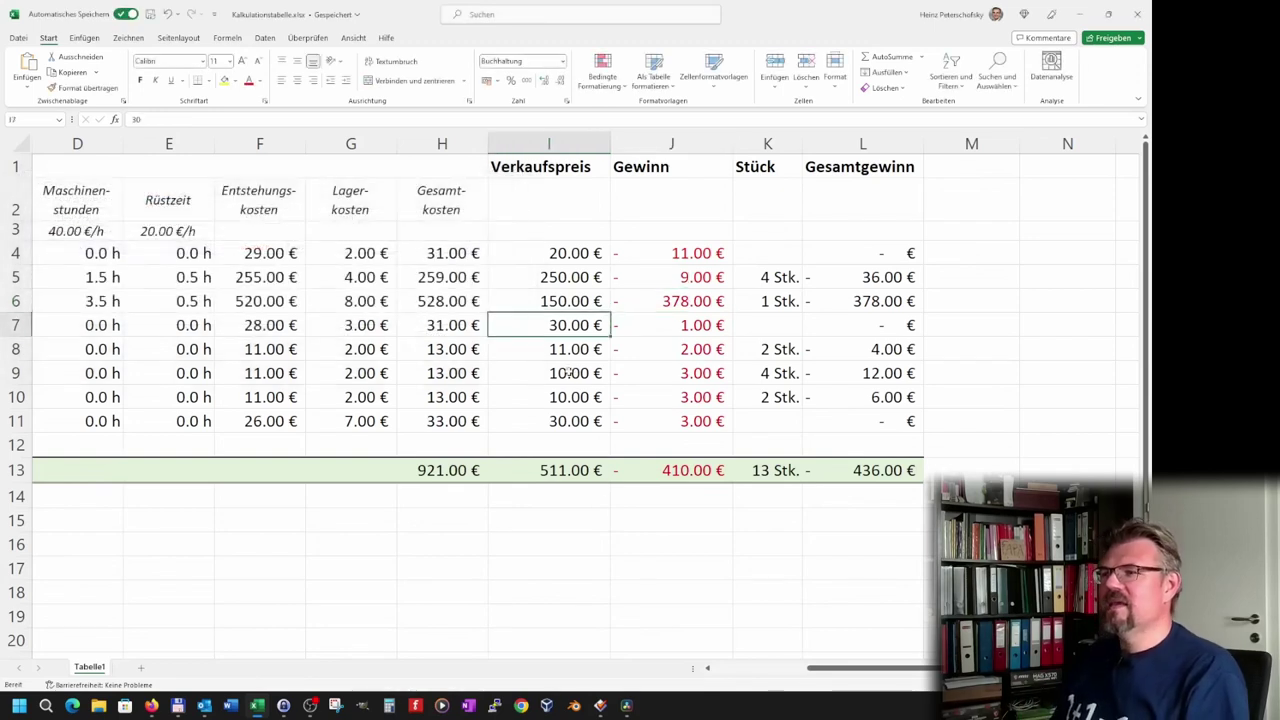
pyautogui.write('35')
pyautogui.press('Return')
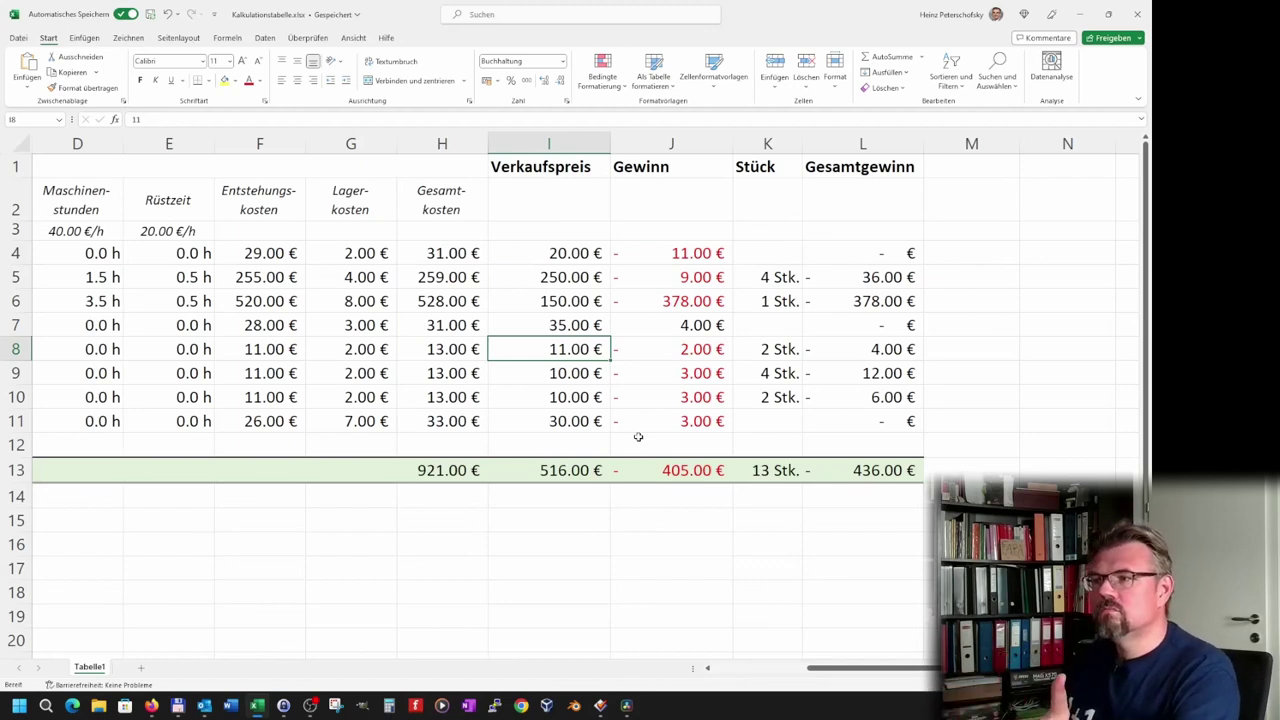
pyautogui.press('Down')
pyautogui.press('Down')
pyautogui.press('Up')
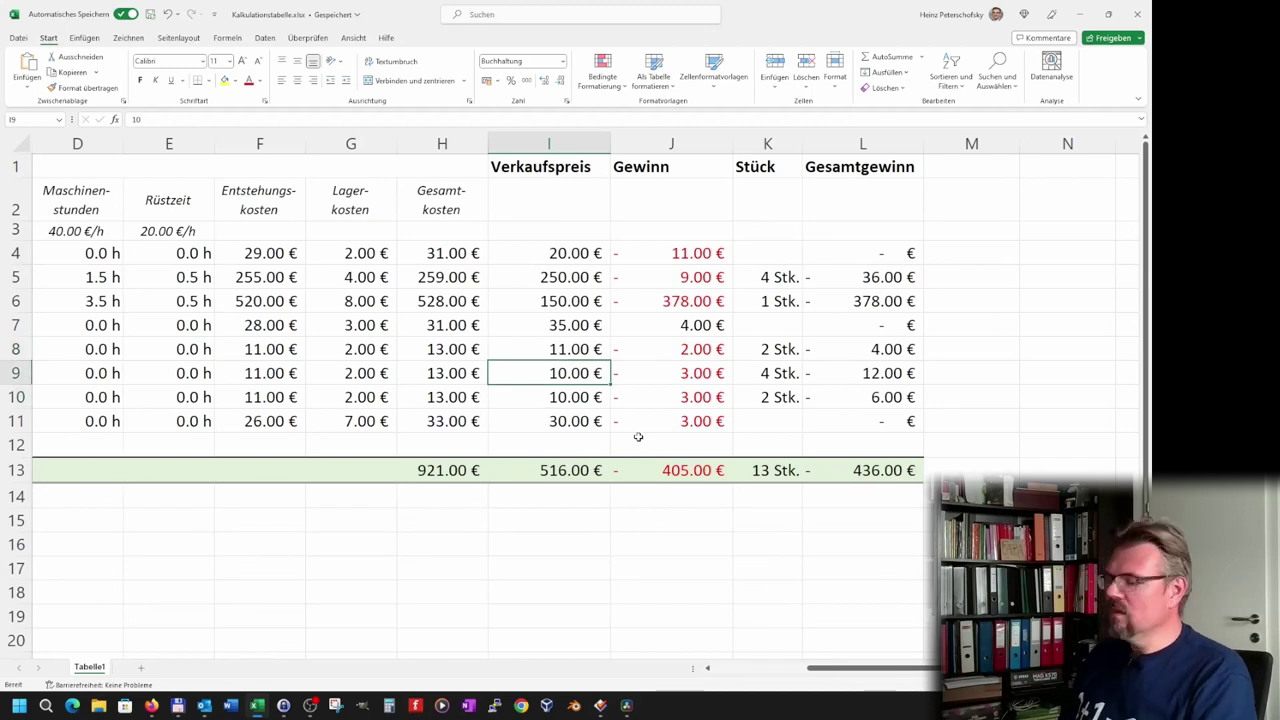
pyautogui.write('15')
pyautogui.press('Return')
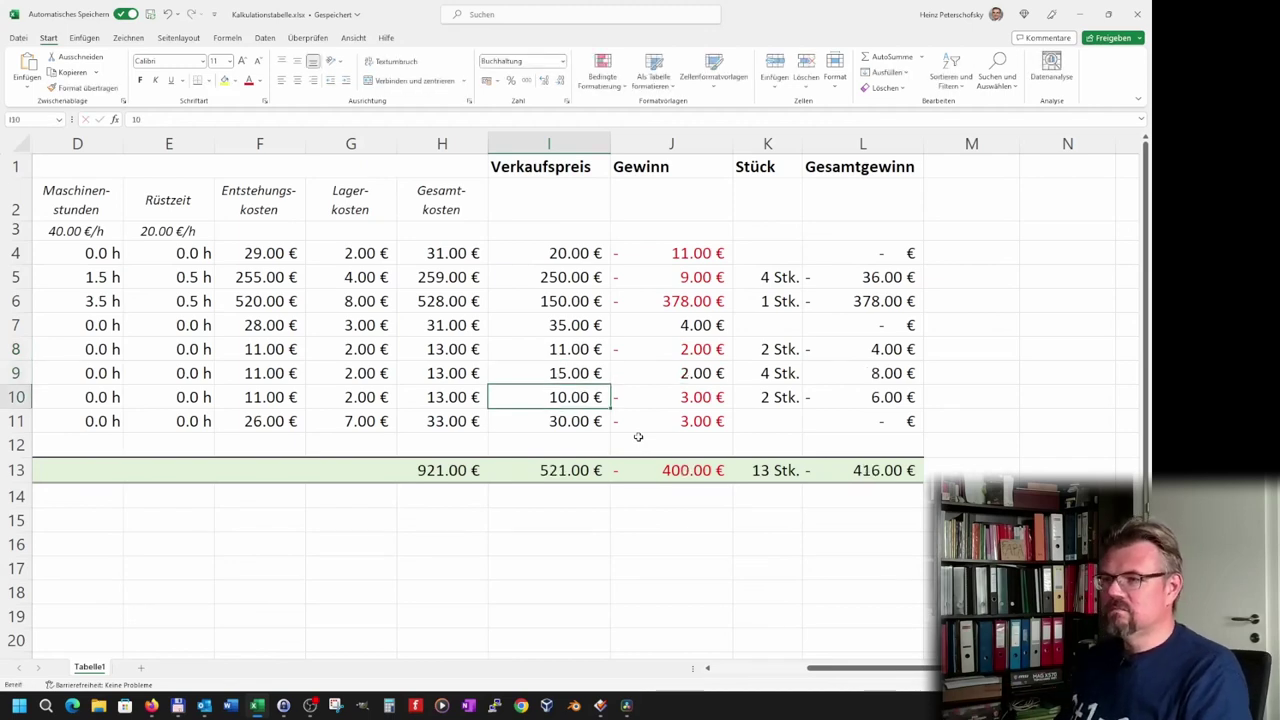
pyautogui.write('16')
pyautogui.press('Return')
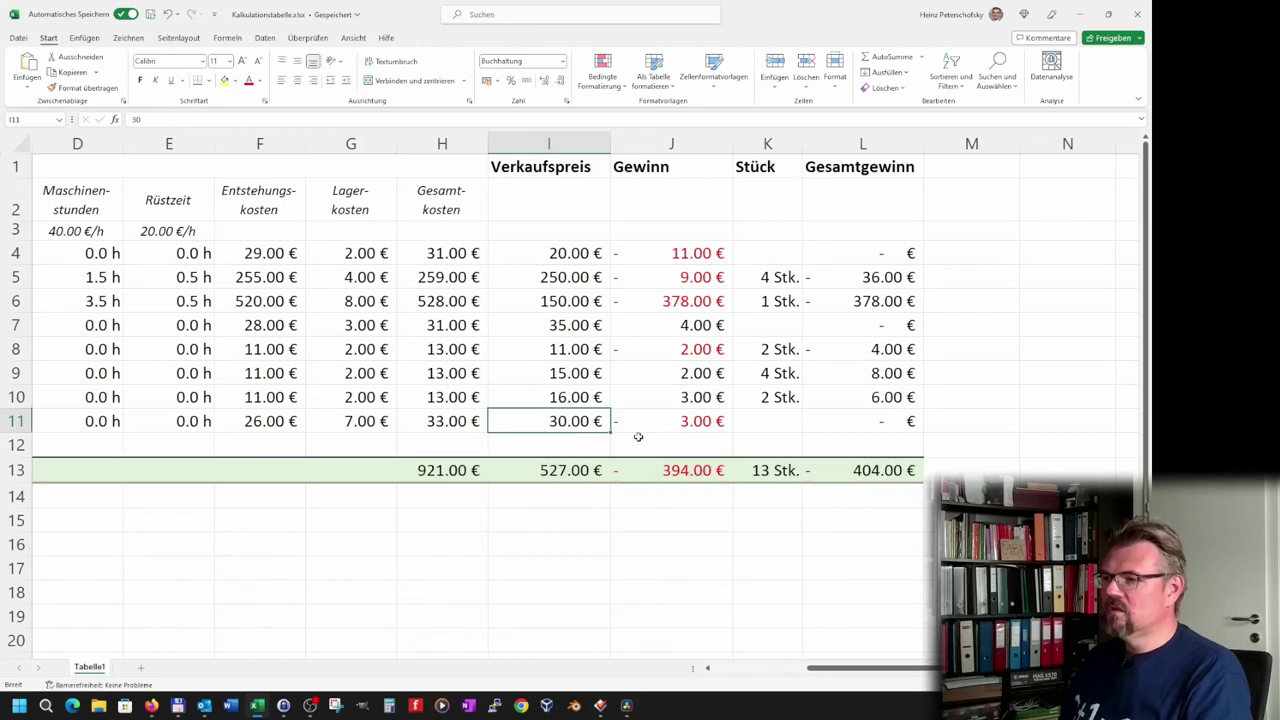
pyautogui.write('36')
pyautogui.press('Return')
pyautogui.press('Up')
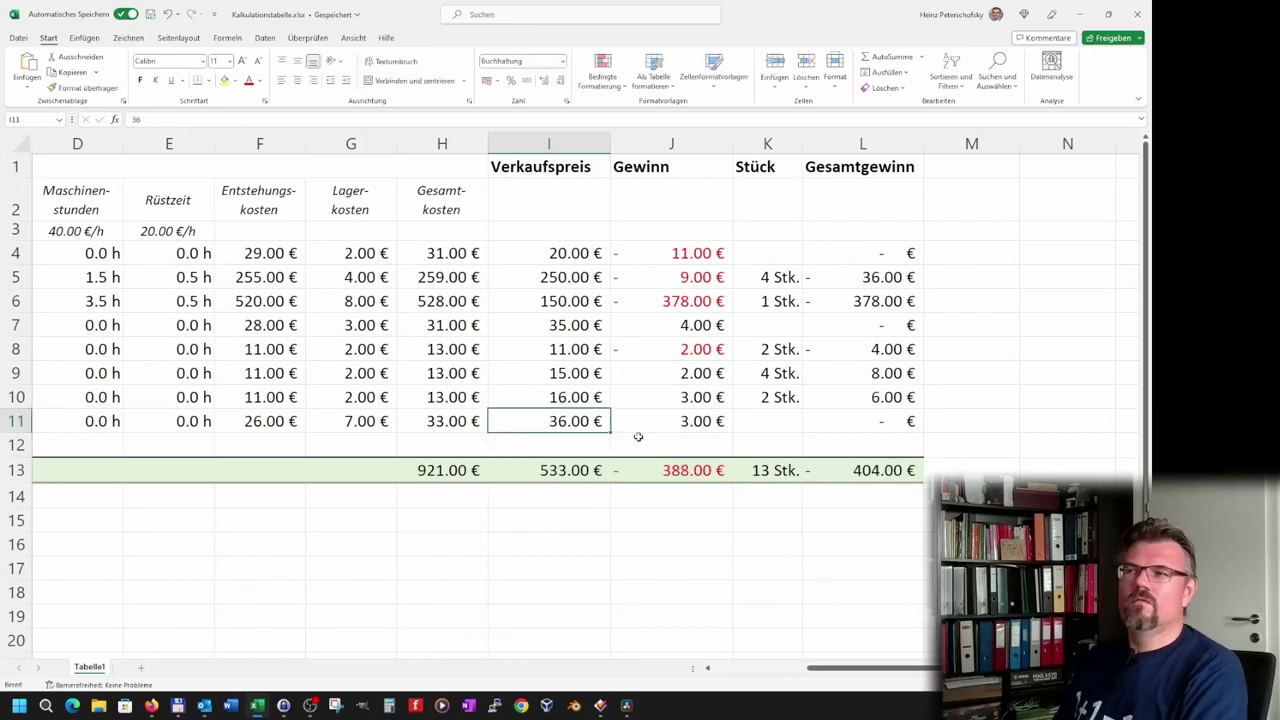
# Step: Set the selling price in I6 to 500 €
pyautogui.click(587, 298)
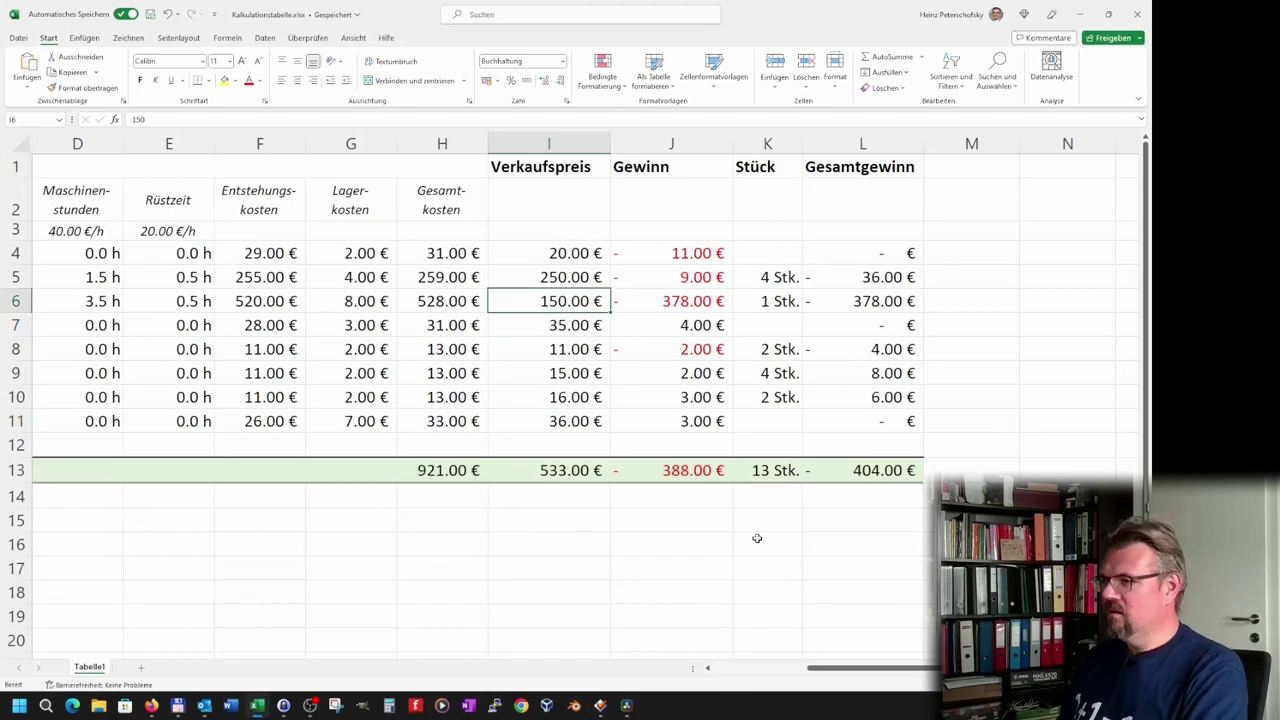
pyautogui.write('500')
pyautogui.press('Return')
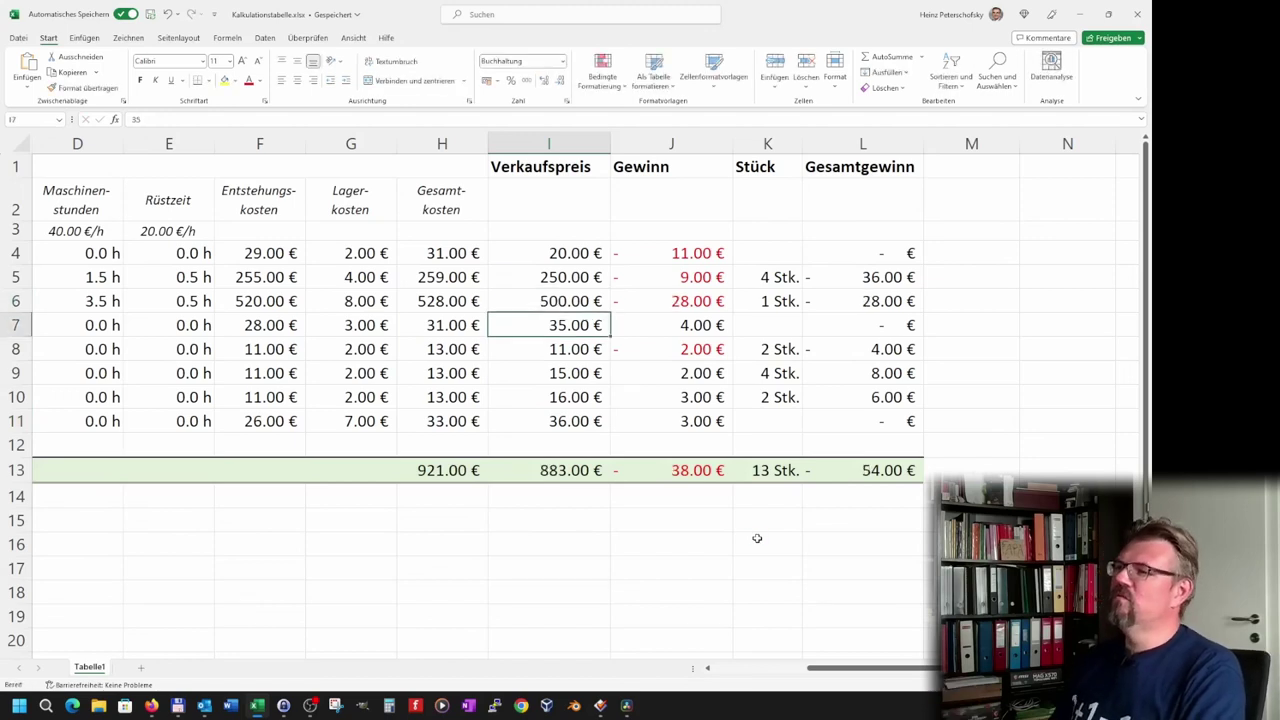
pyautogui.press('Up')
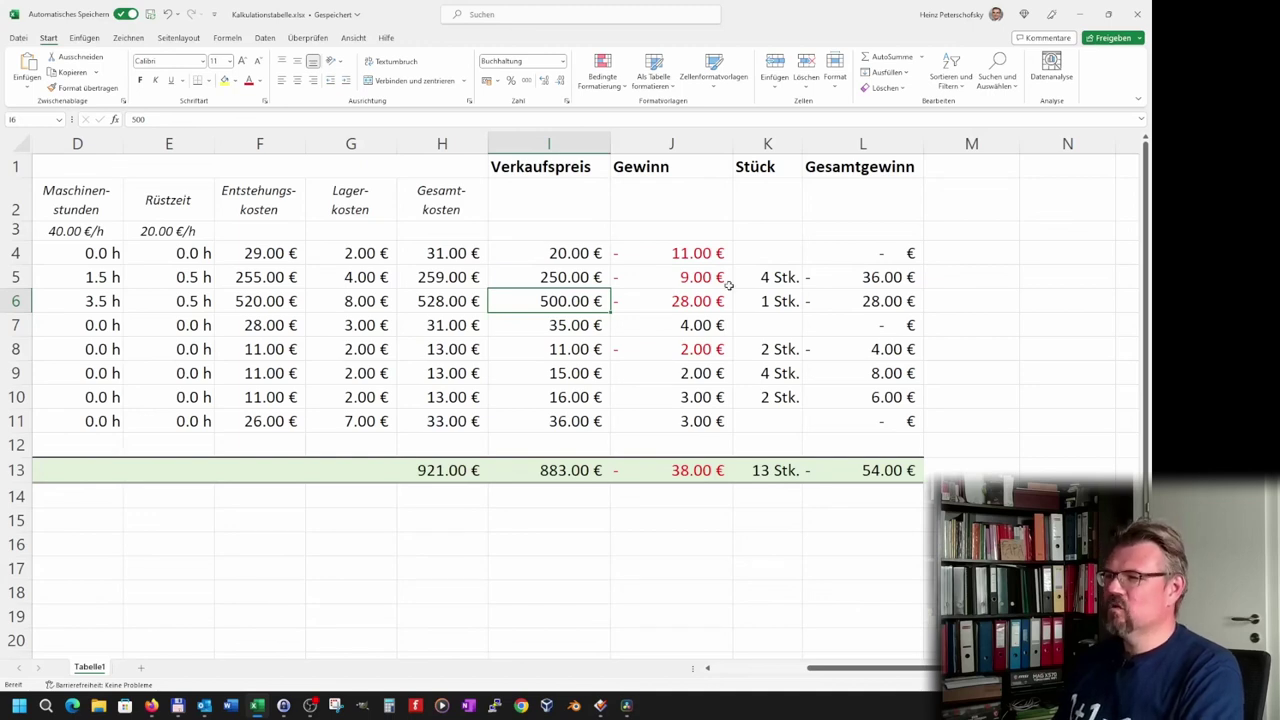
# Step: Copy the Gewinn column's red-negative formatting onto Gesamtgewinn L4:L13 with Format Painter
pyautogui.moveTo(874, 258); pyautogui.dragTo(902, 478)
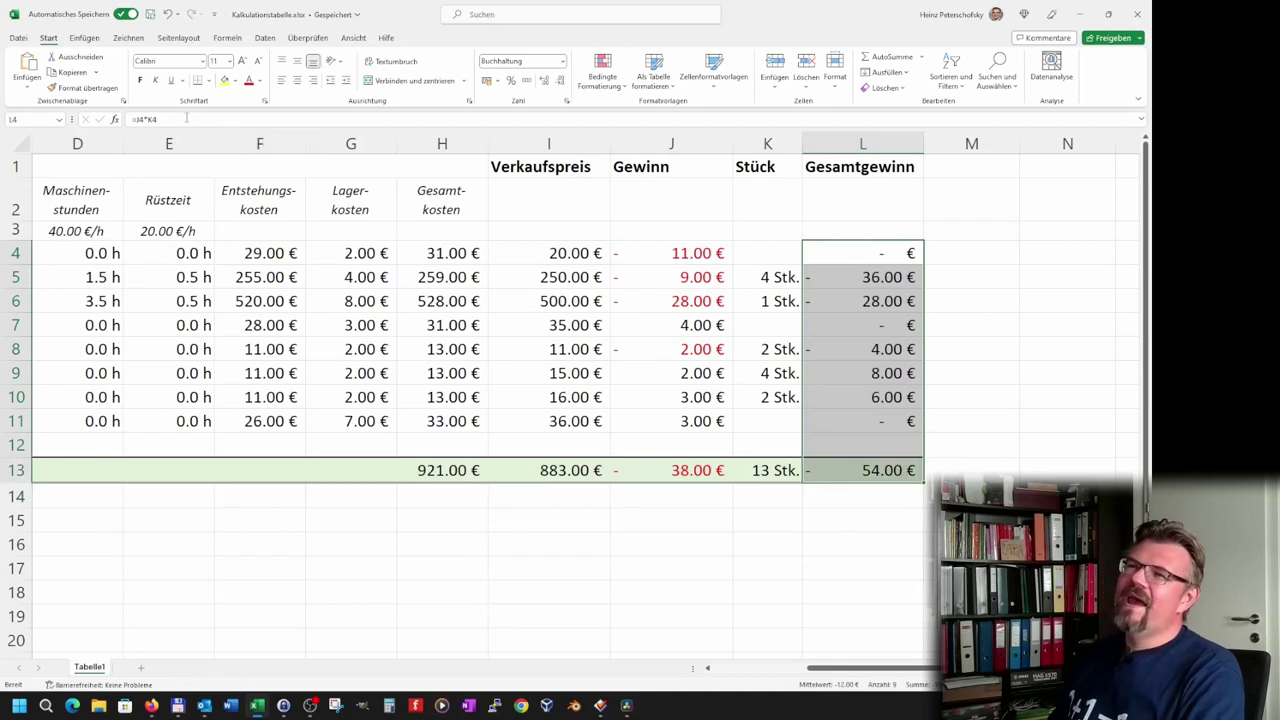
pyautogui.moveTo(675, 250); pyautogui.dragTo(690, 470)
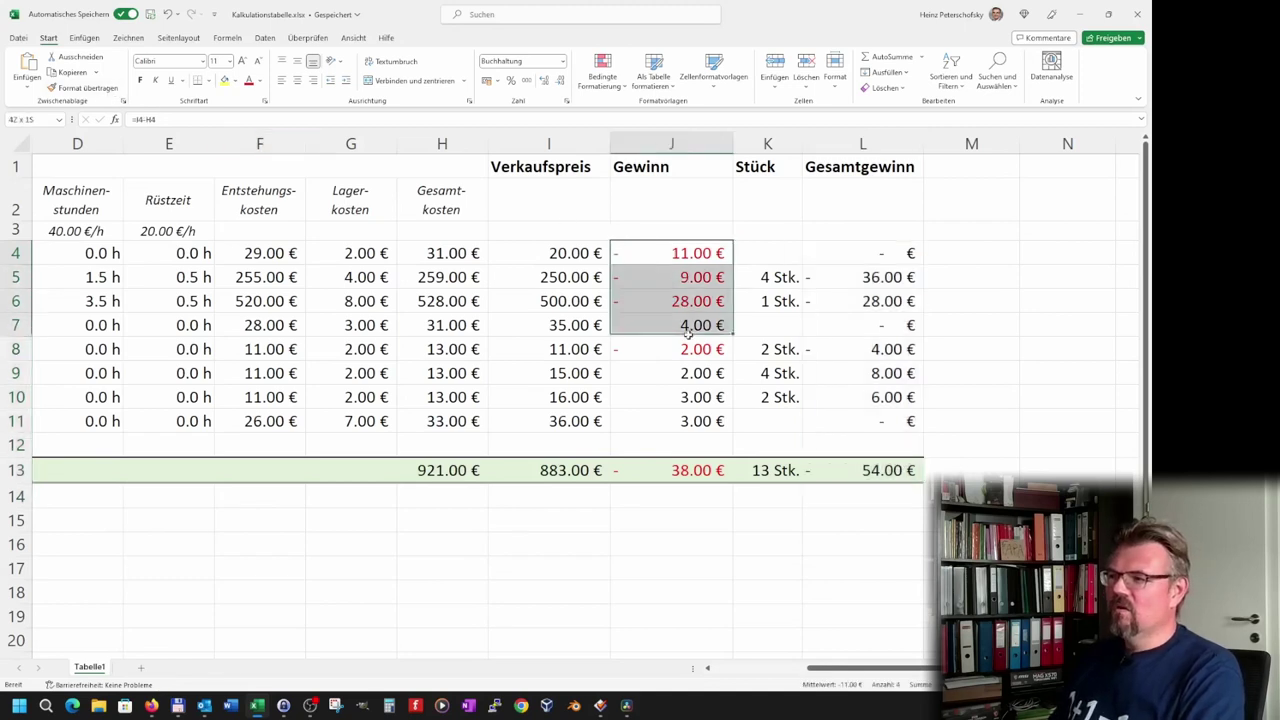
pyautogui.click(86, 88)
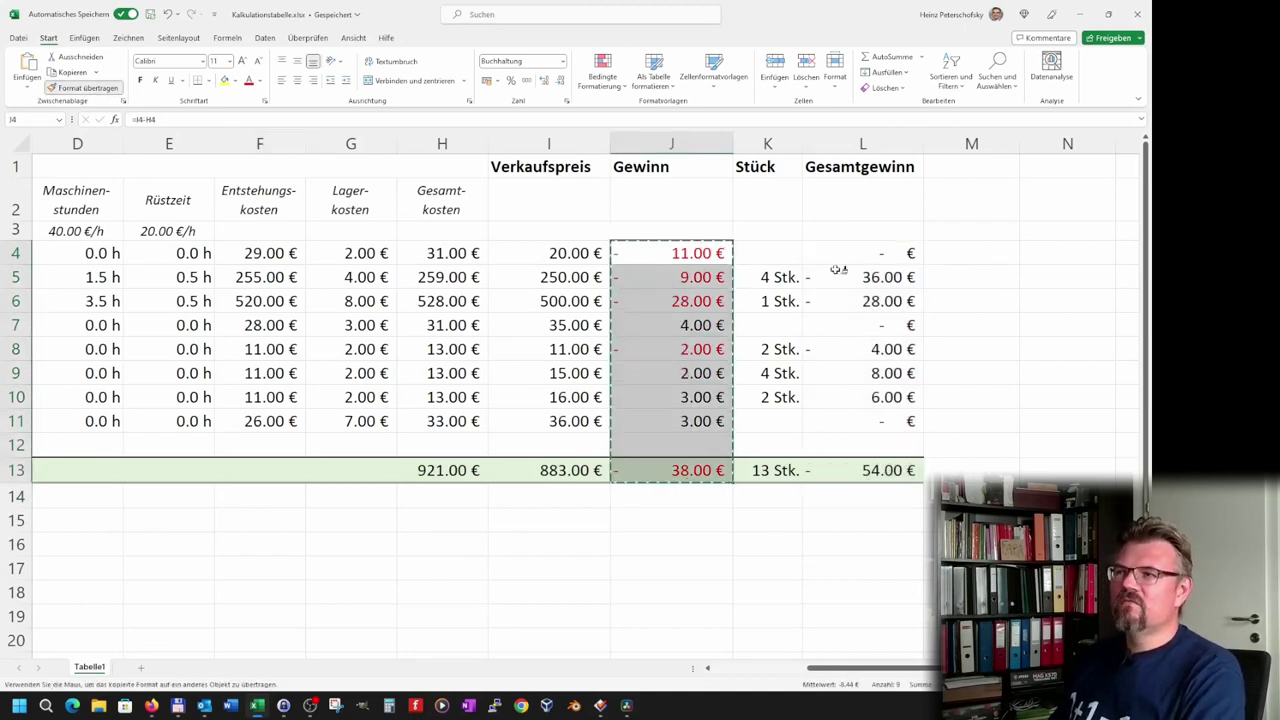
pyautogui.moveTo(894, 251); pyautogui.dragTo(905, 470)
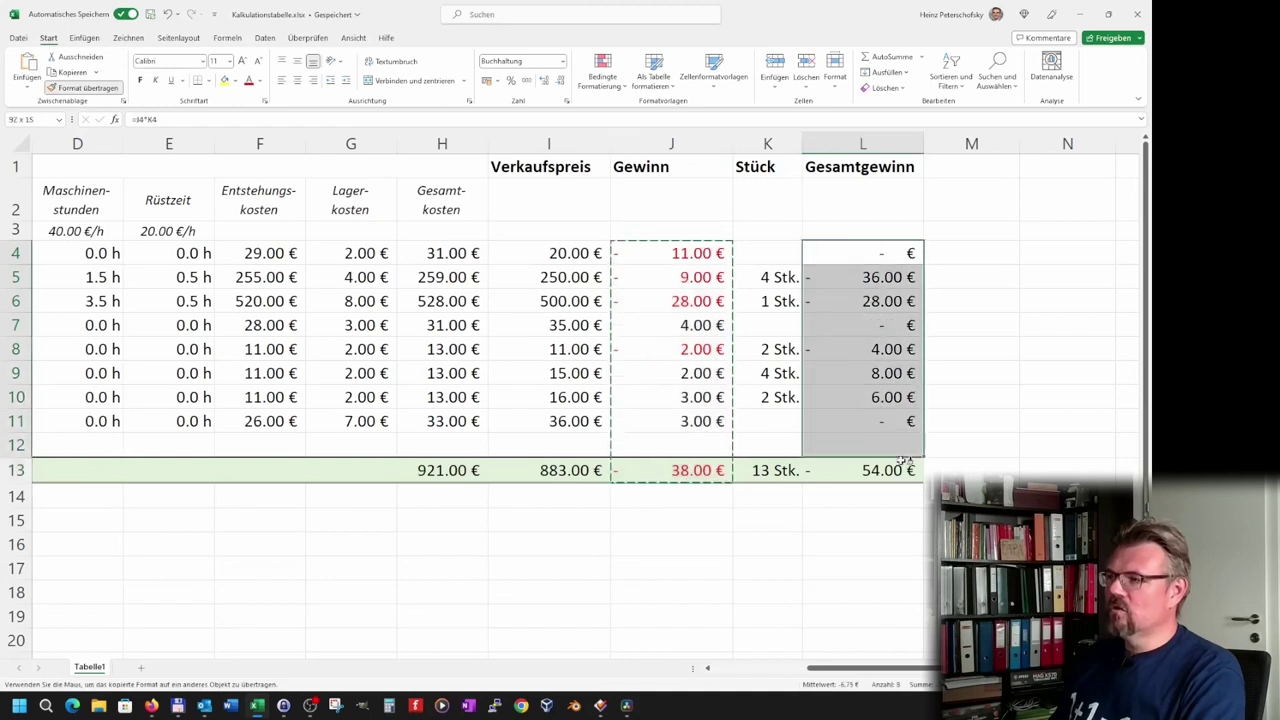
pyautogui.click(838, 589)
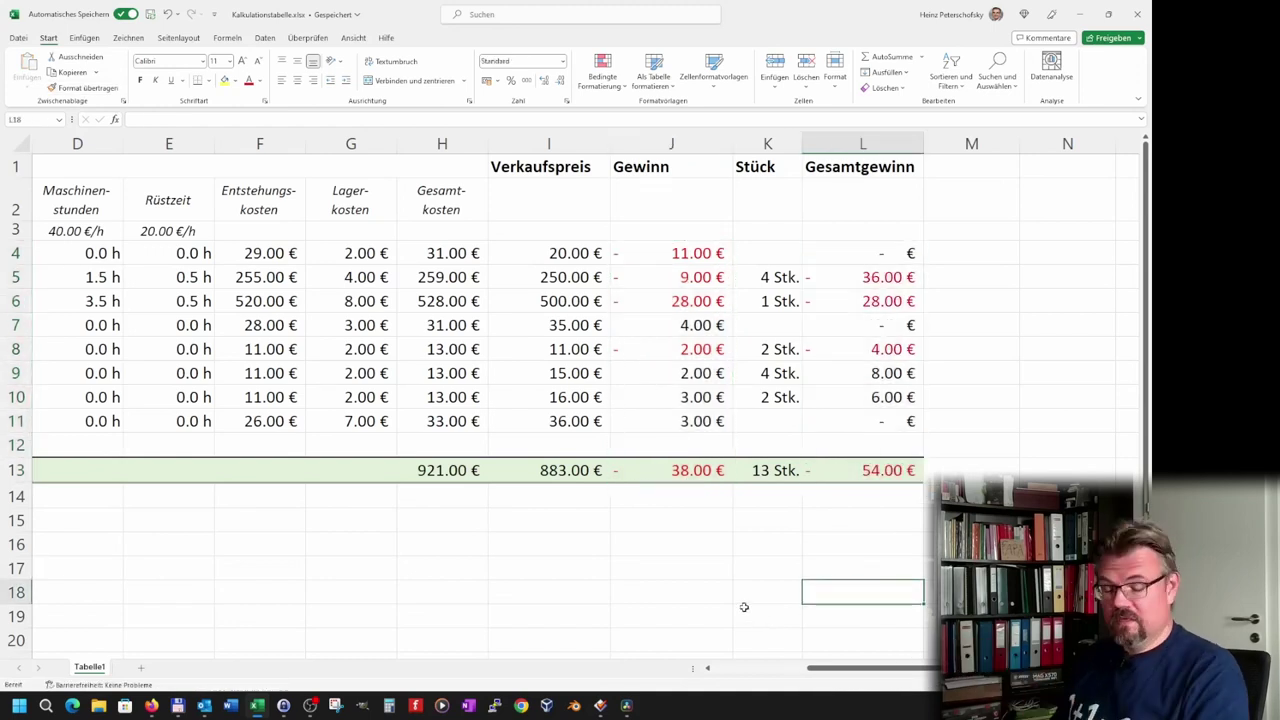
# Step: Undo the copied formatting on L4:L13 and clear the copy marquee from J14
pyautogui.hotkey('ctrl', 'z')
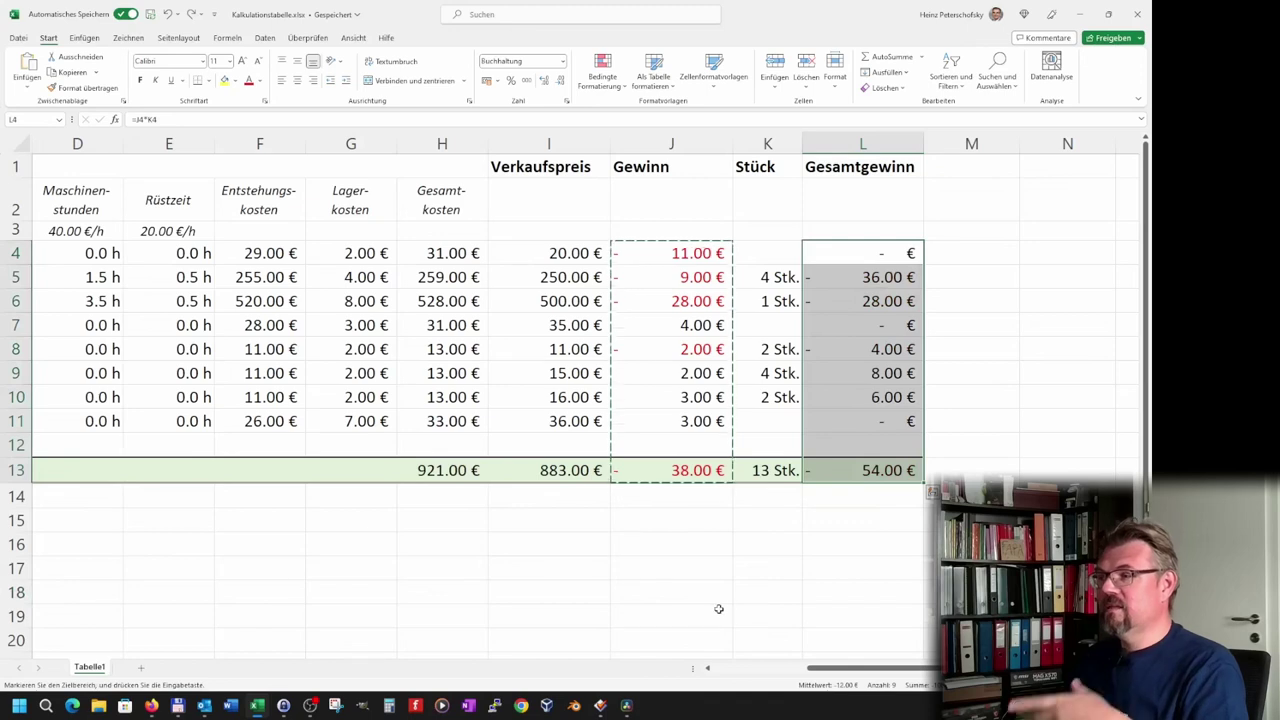
pyautogui.click(708, 608)
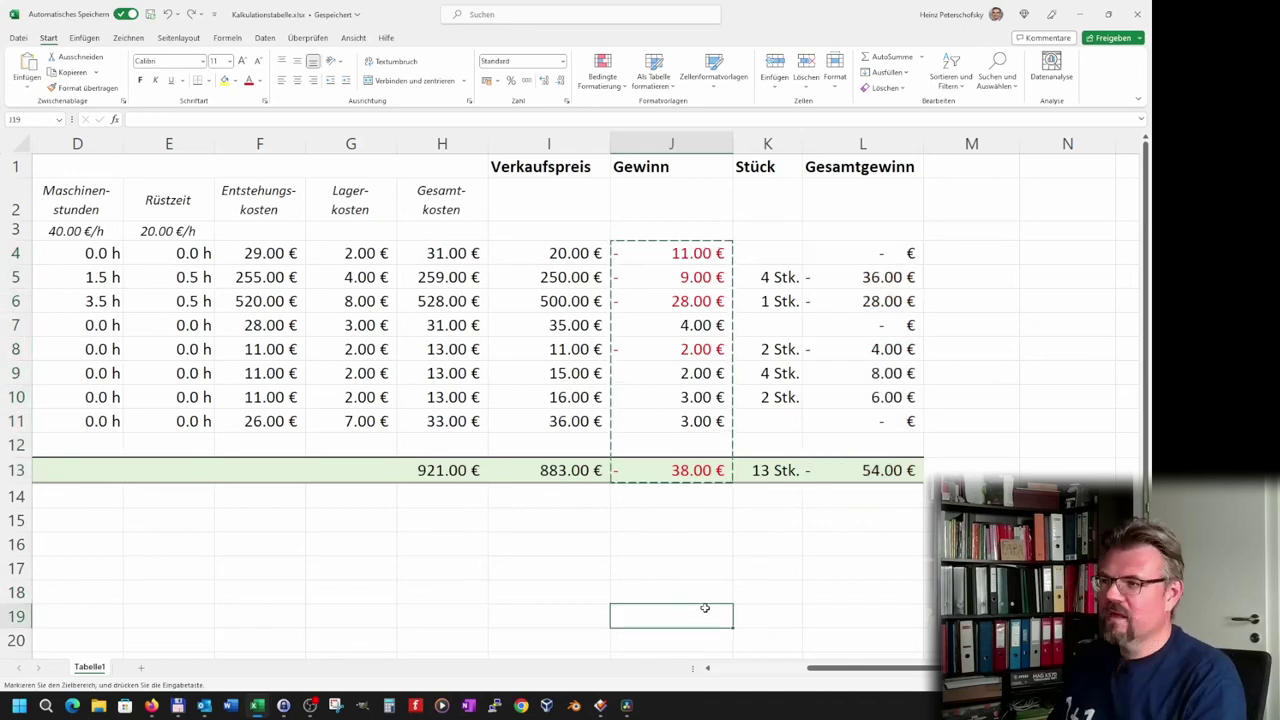
pyautogui.click(689, 500)
pyautogui.press('Escape')
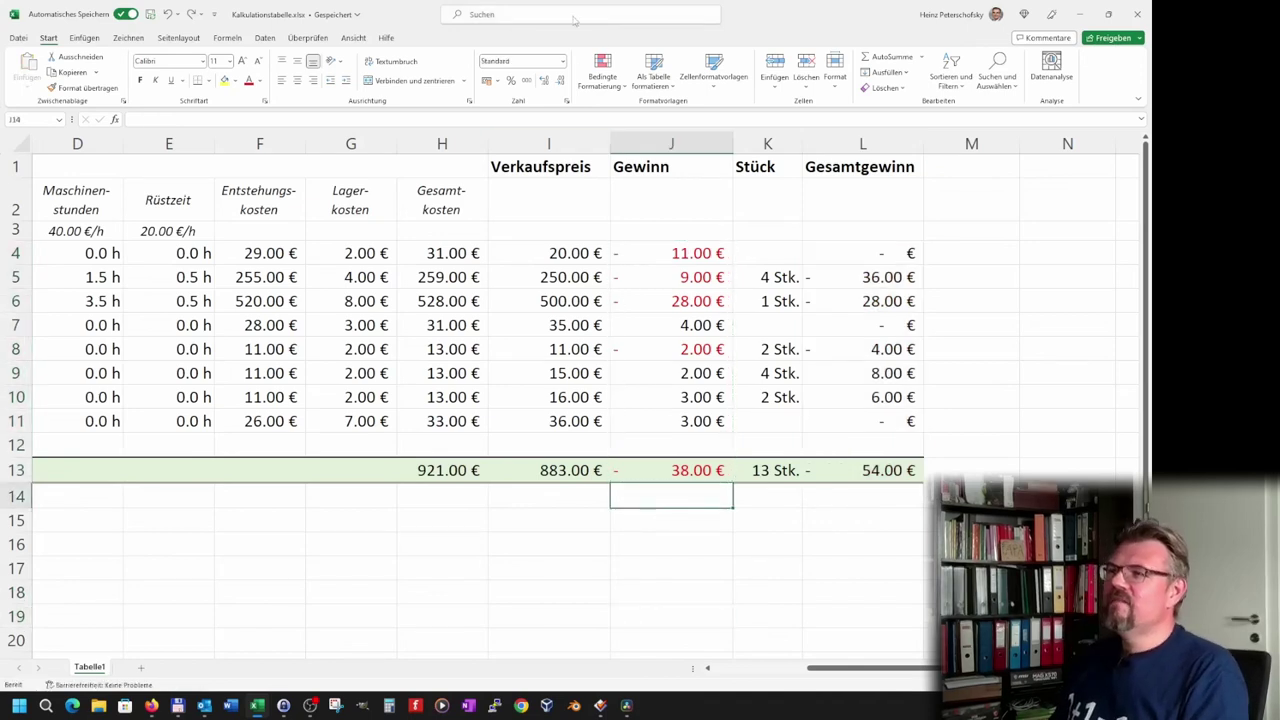
pyautogui.click(602, 75)
# Step: List this worksheet's rules and try J4:J13 and J4:L13 as the rule's range
pyautogui.click(660, 291)
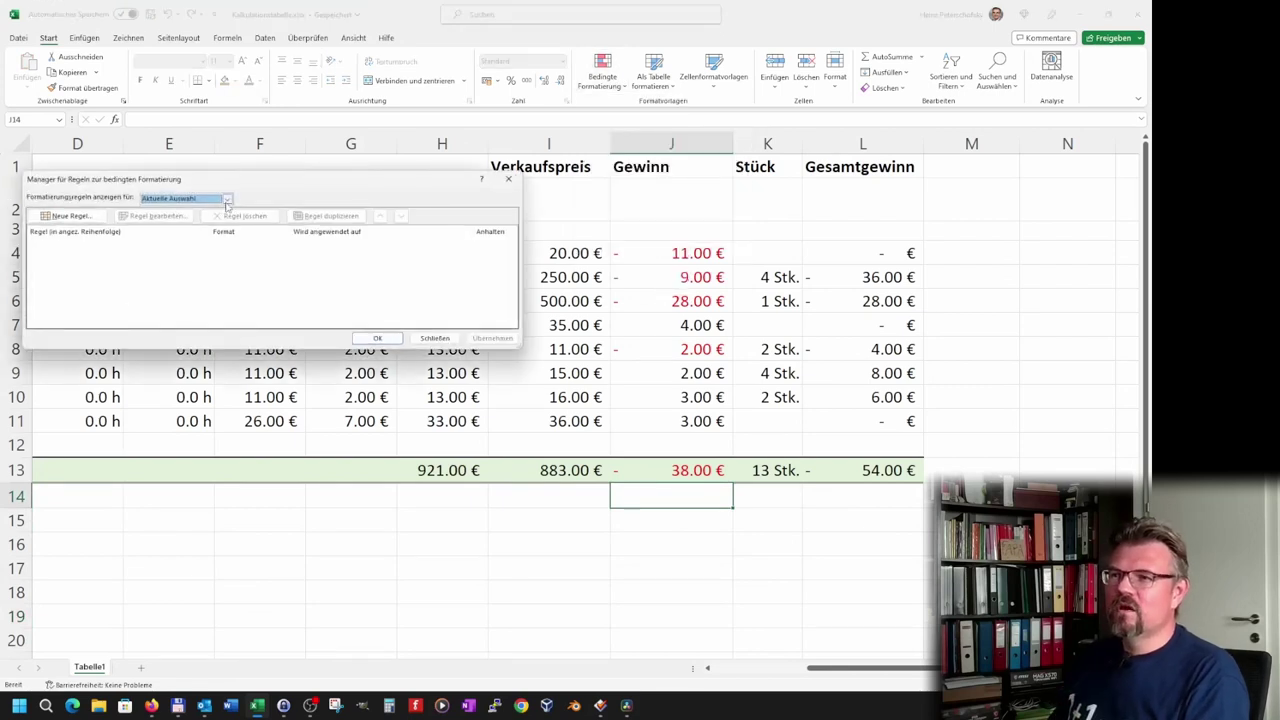
pyautogui.click(227, 199)
pyautogui.click(205, 219)
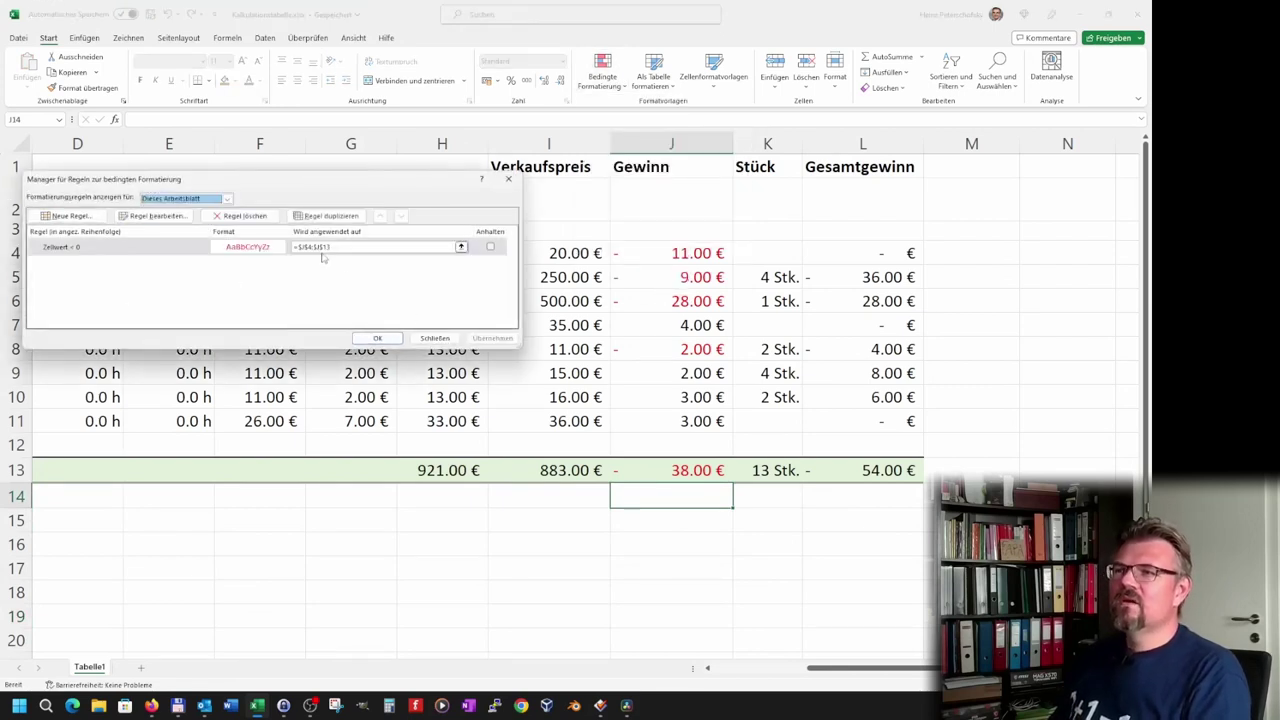
pyautogui.click(461, 246)
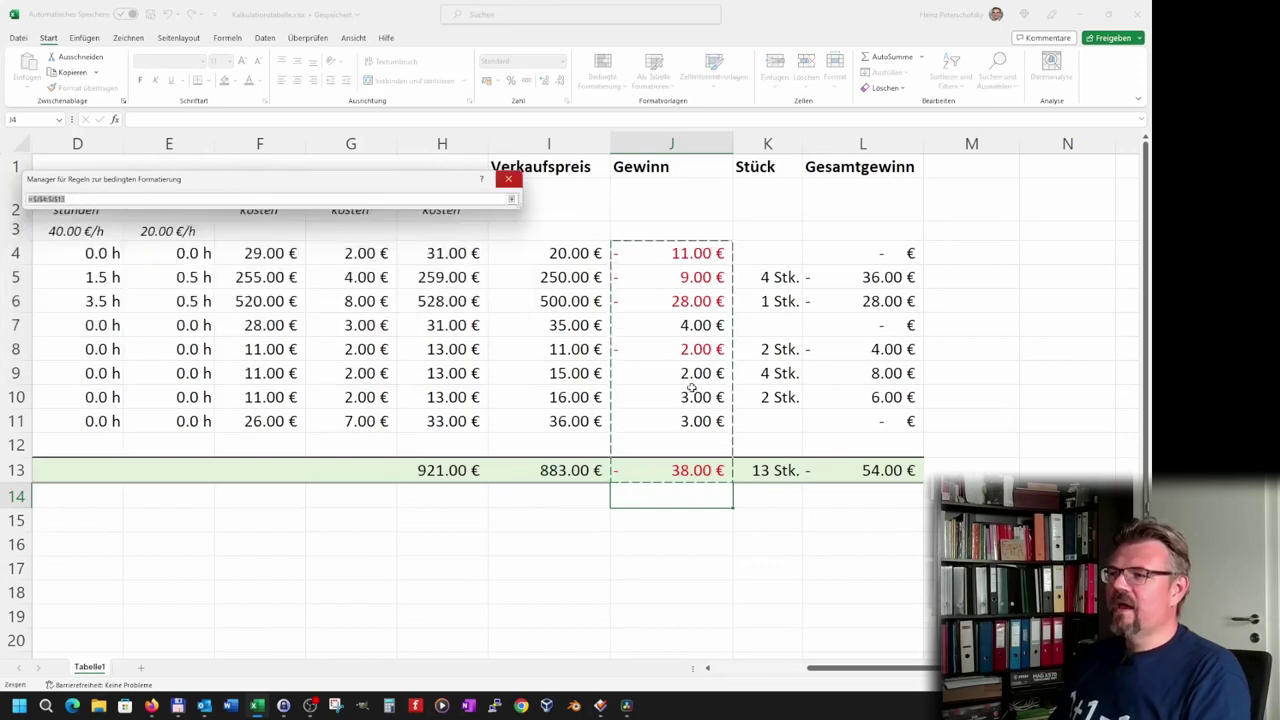
pyautogui.moveTo(703, 253)
pyautogui.mouseDown()
pyautogui.moveTo(722, 470)
pyautogui.moveTo(897, 470)
pyautogui.mouseUp()
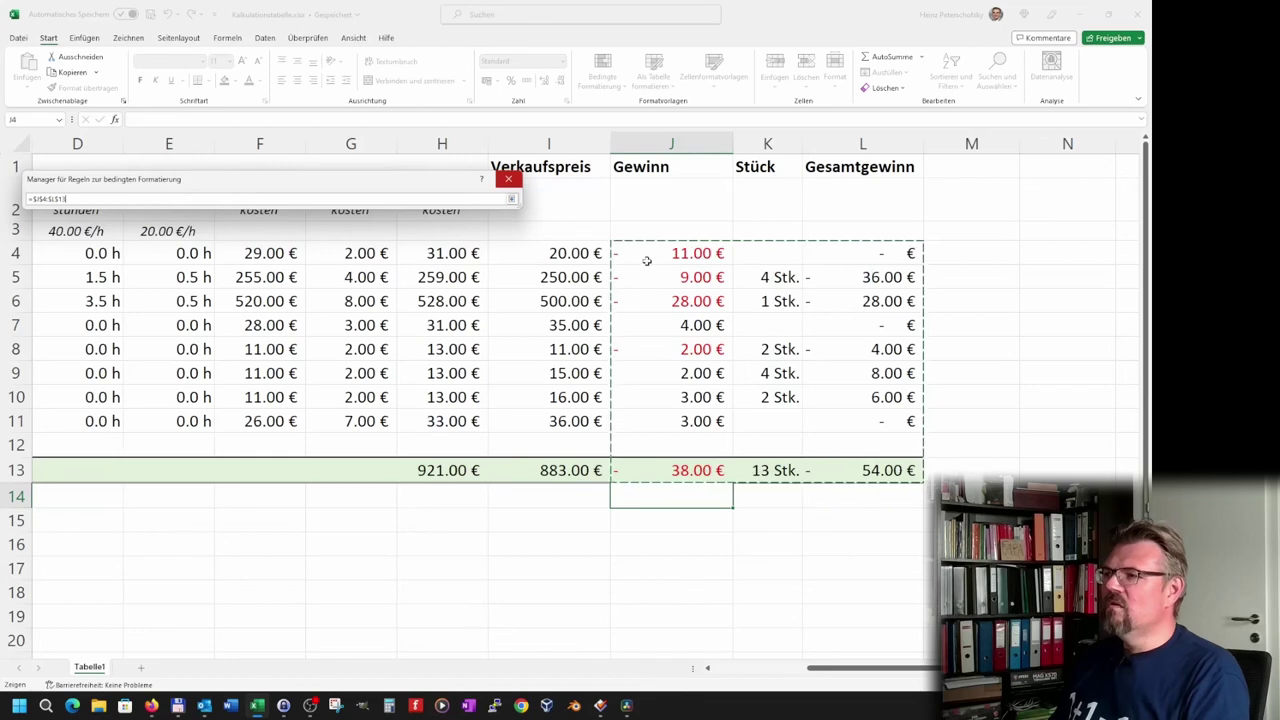
pyautogui.moveTo(661, 253); pyautogui.dragTo(911, 466)
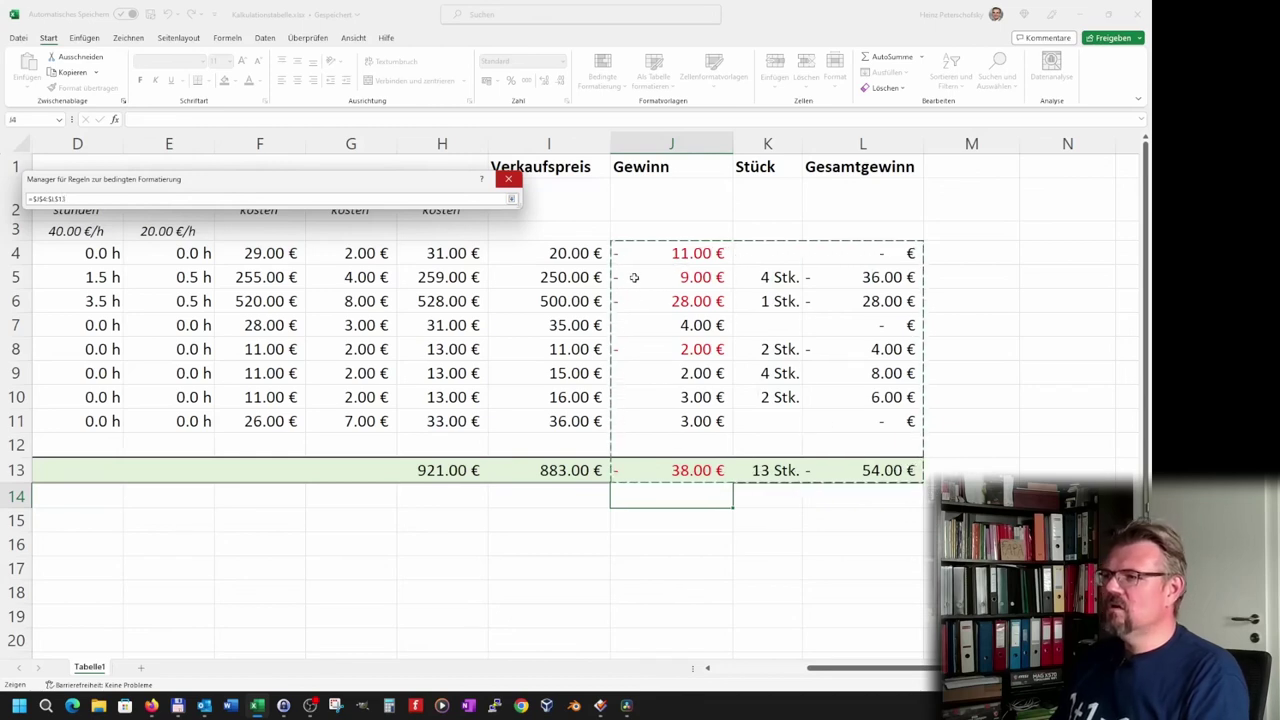
pyautogui.moveTo(651, 253); pyautogui.dragTo(886, 466)
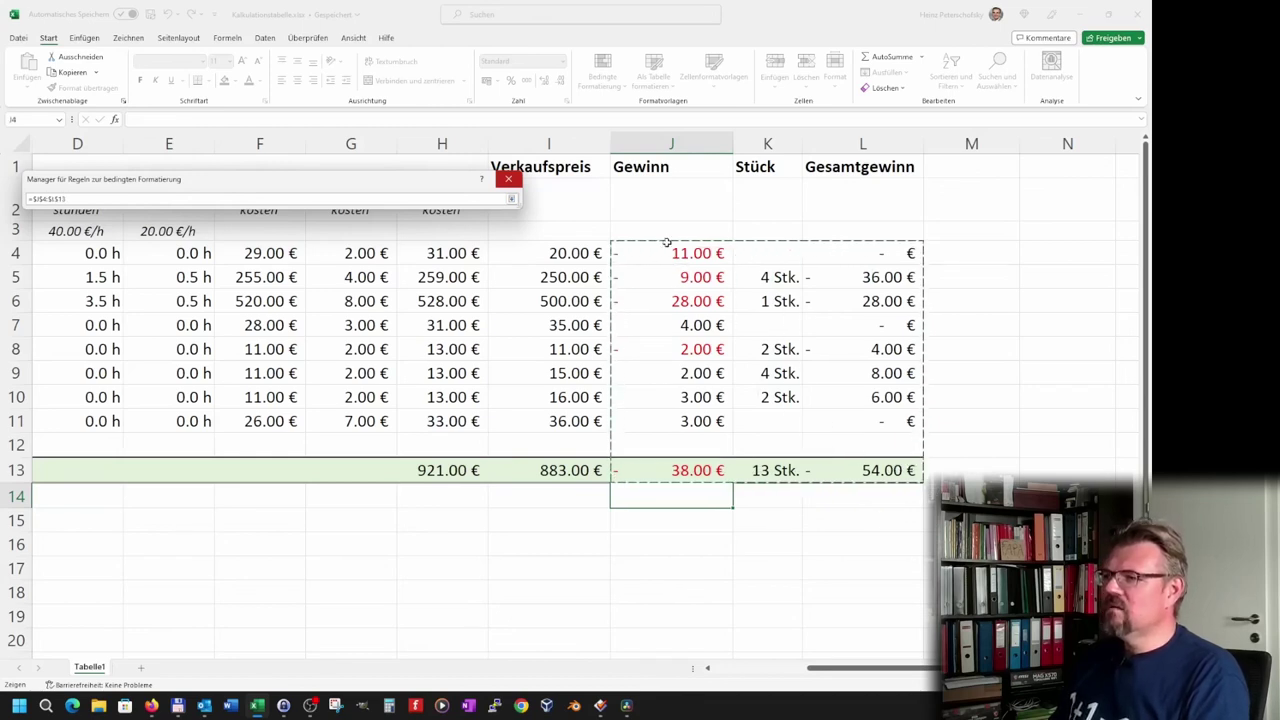
pyautogui.moveTo(870, 253); pyautogui.dragTo(888, 470)
pyautogui.moveTo(663, 253); pyautogui.dragTo(865, 470)
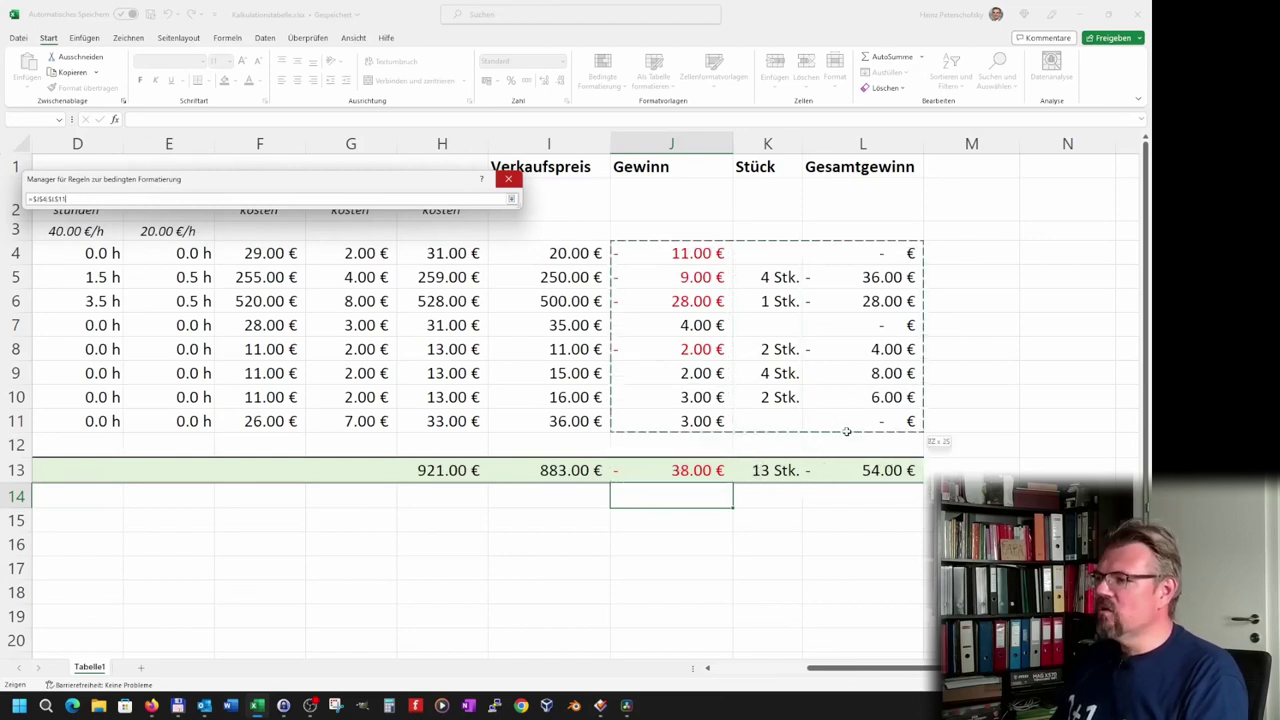
# Step: Set the below-zero rule's range to J4:J13 plus L4:L13 and apply it
pyautogui.click(891, 575)
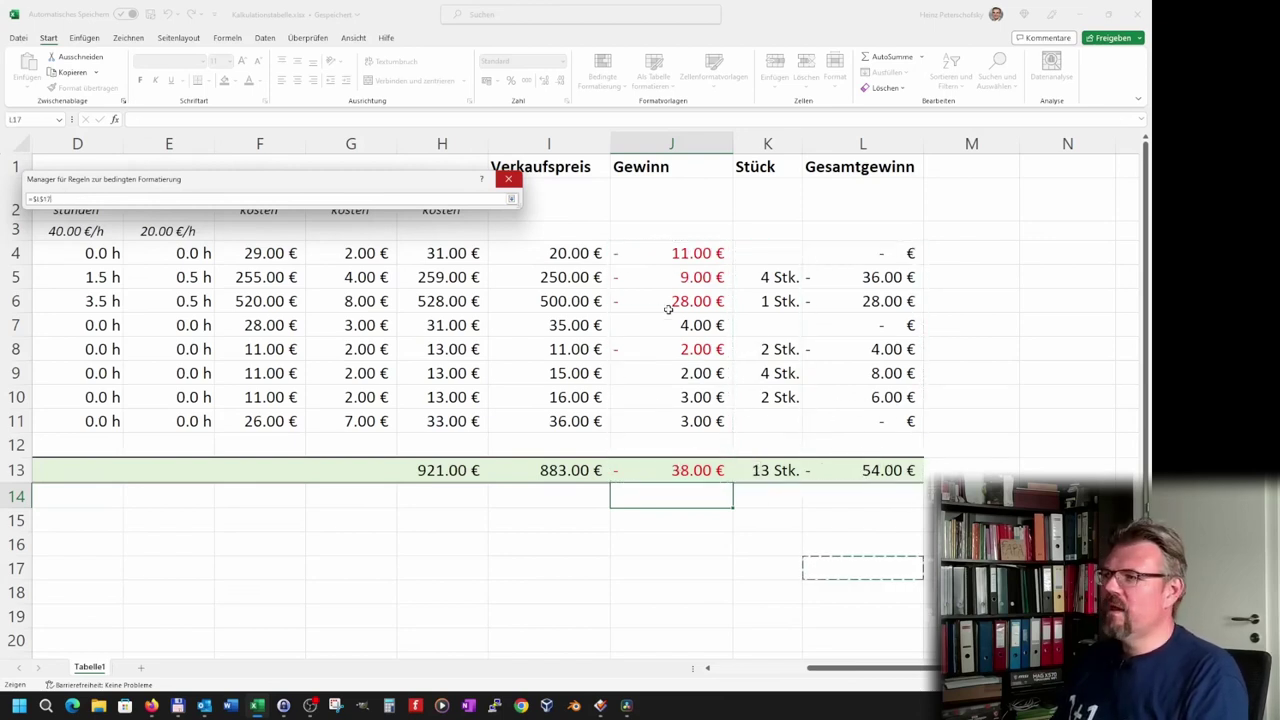
pyautogui.moveTo(678, 253); pyautogui.dragTo(690, 470)
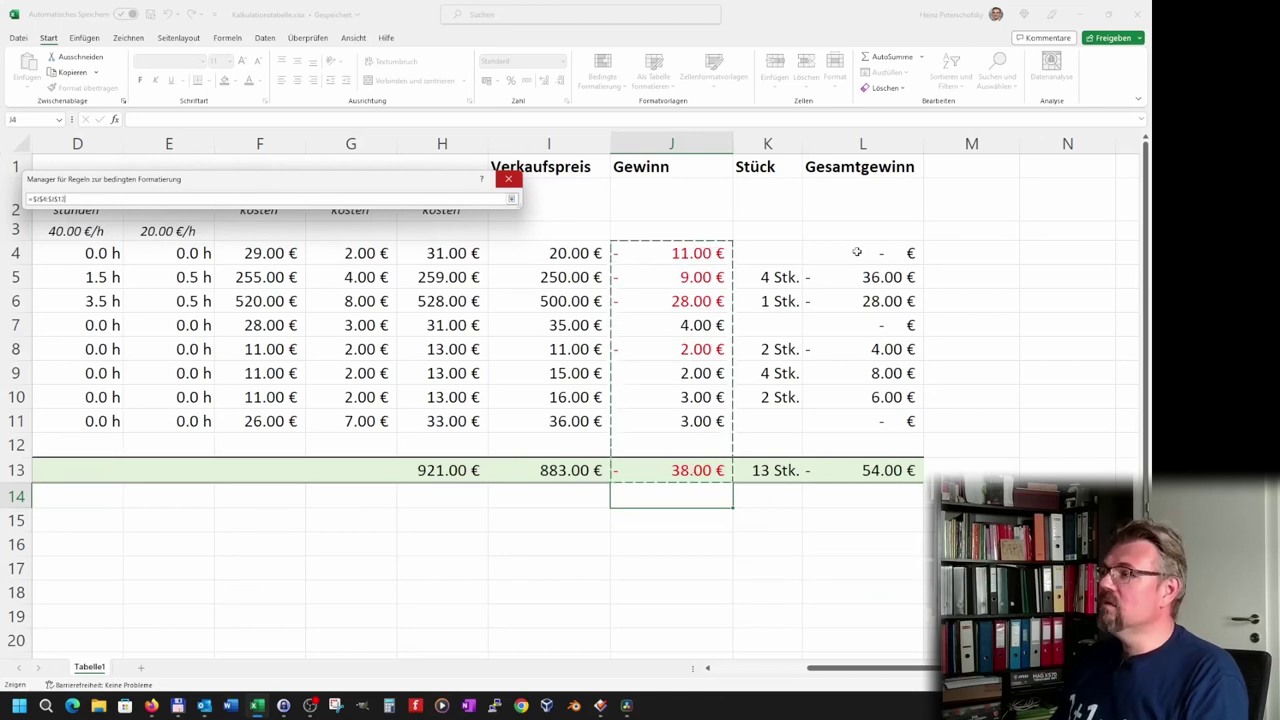
pyautogui.moveTo(857, 252); pyautogui.dragTo(862, 470)
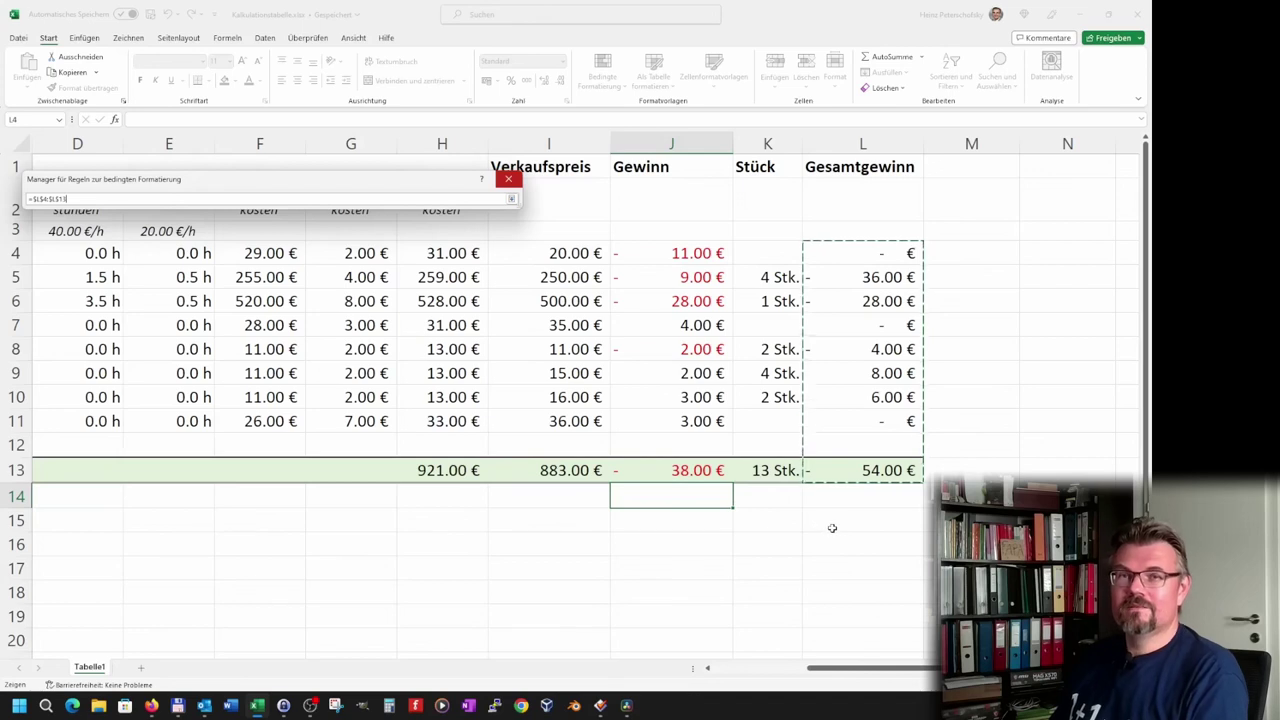
pyautogui.moveTo(651, 253); pyautogui.dragTo(653, 470)
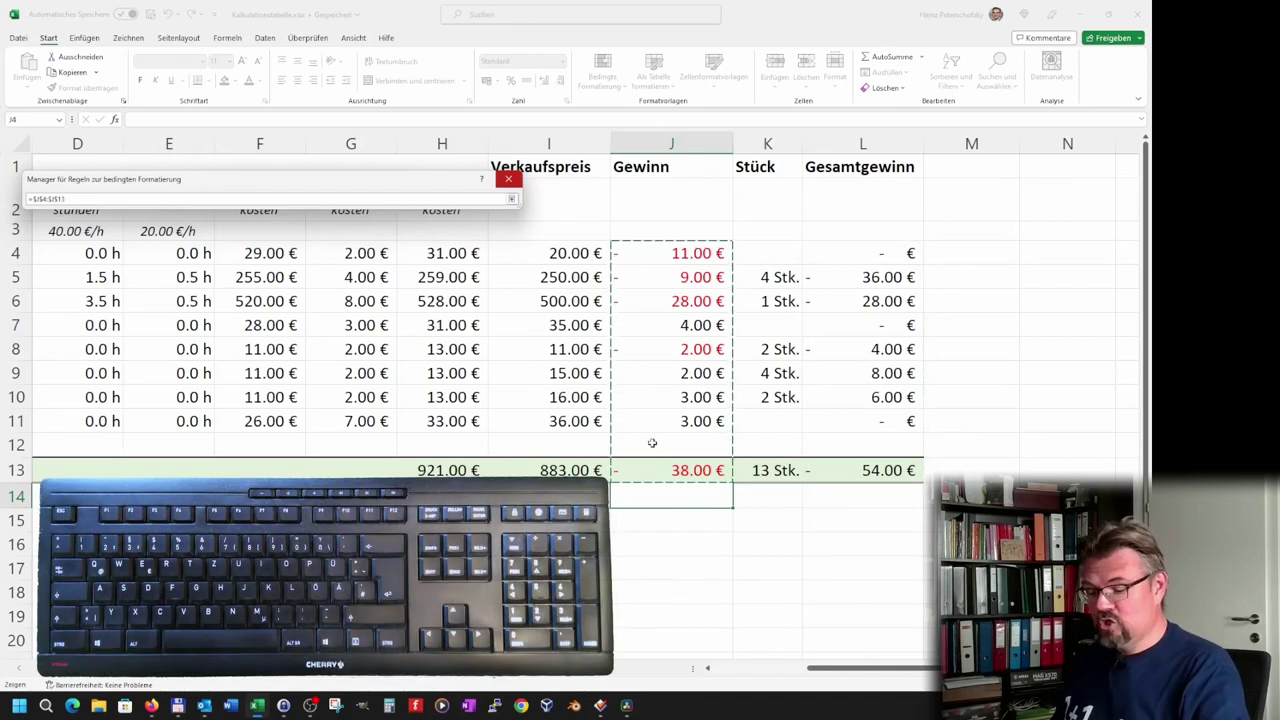
pyautogui.keyDown('ctrl'); pyautogui.moveTo(880, 256); pyautogui.dragTo(881, 461); pyautogui.keyUp('ctrl')
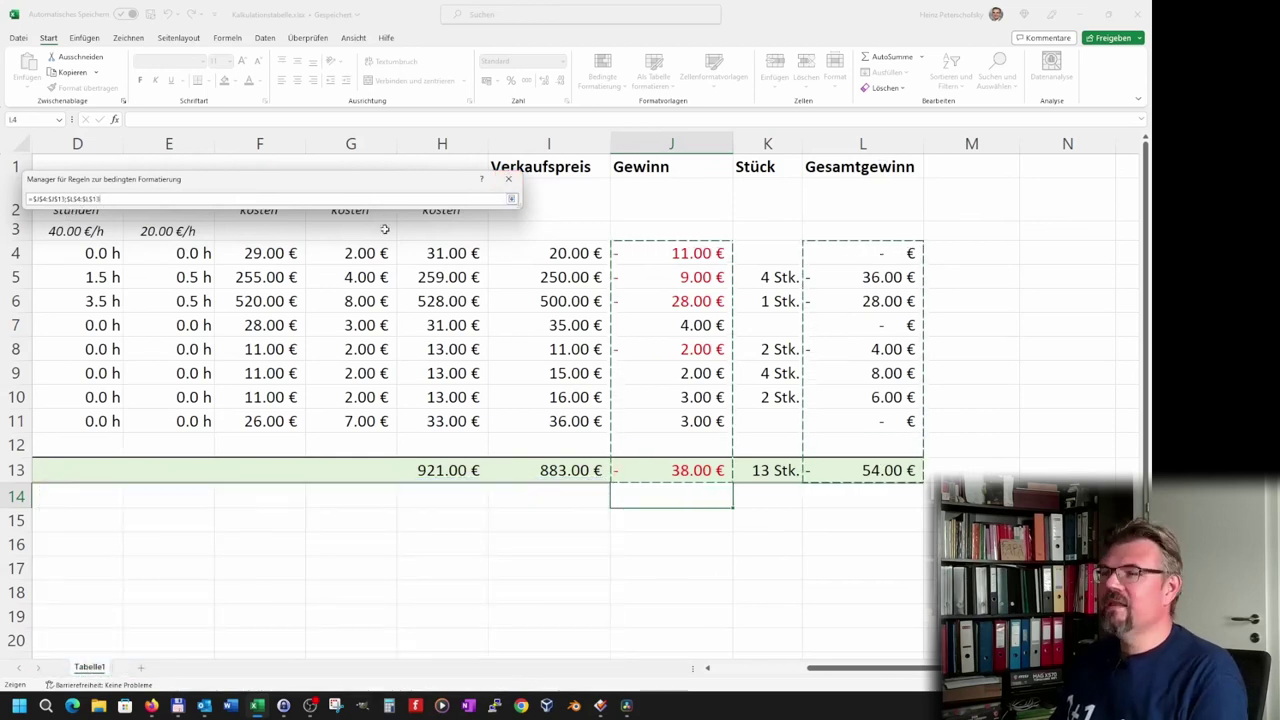
pyautogui.click(511, 199)
pyautogui.click(492, 339)
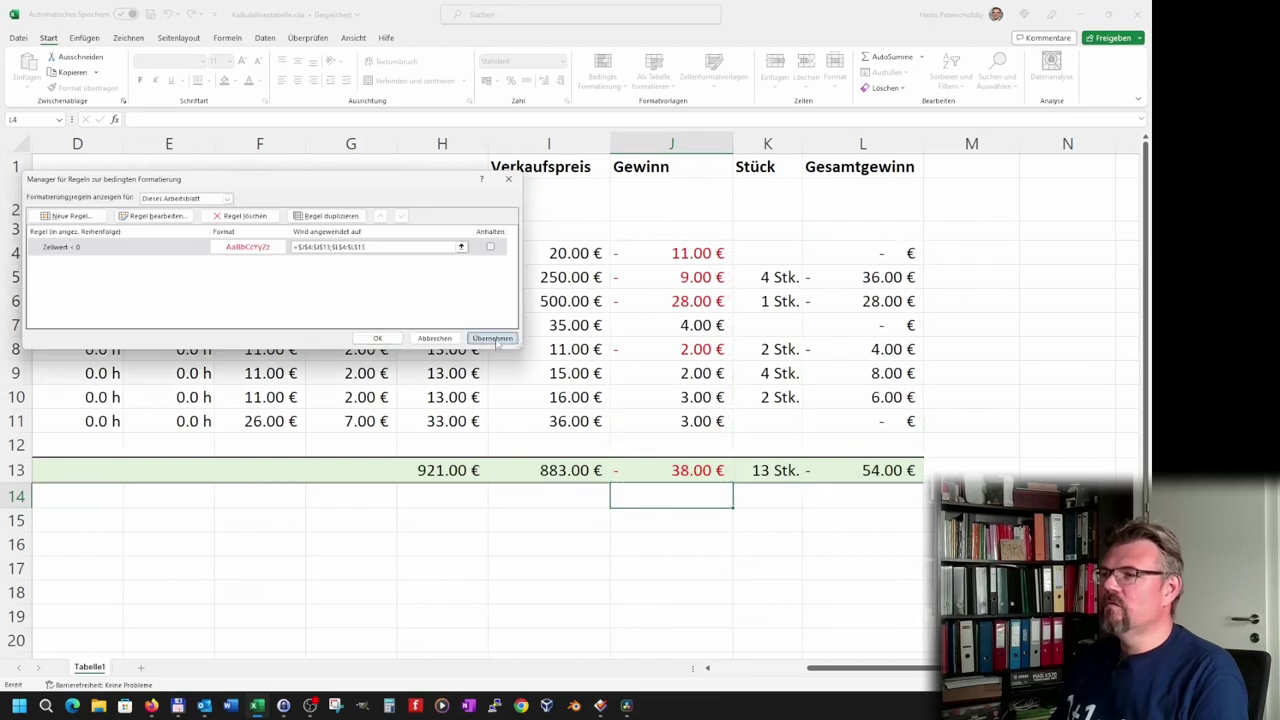
pyautogui.click(380, 340)
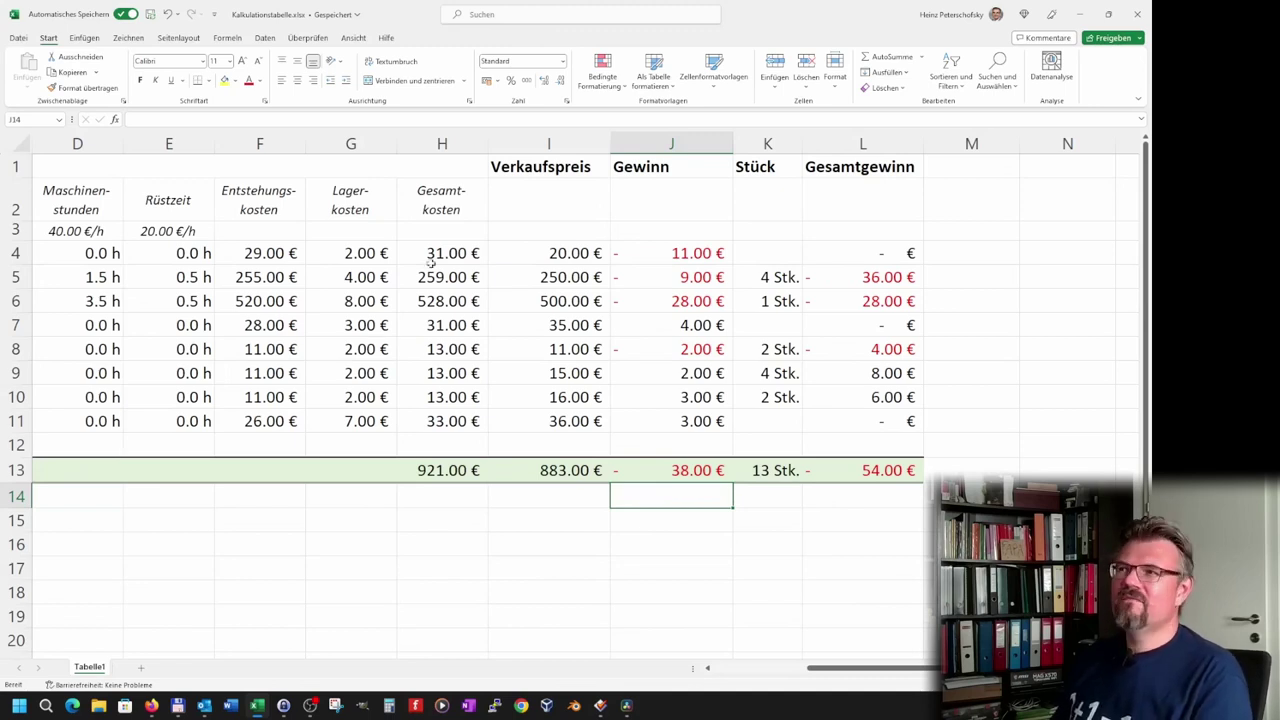
# Step: Open the Bedingte Formatierung dropdown on the Start tab
pyautogui.click(602, 70)
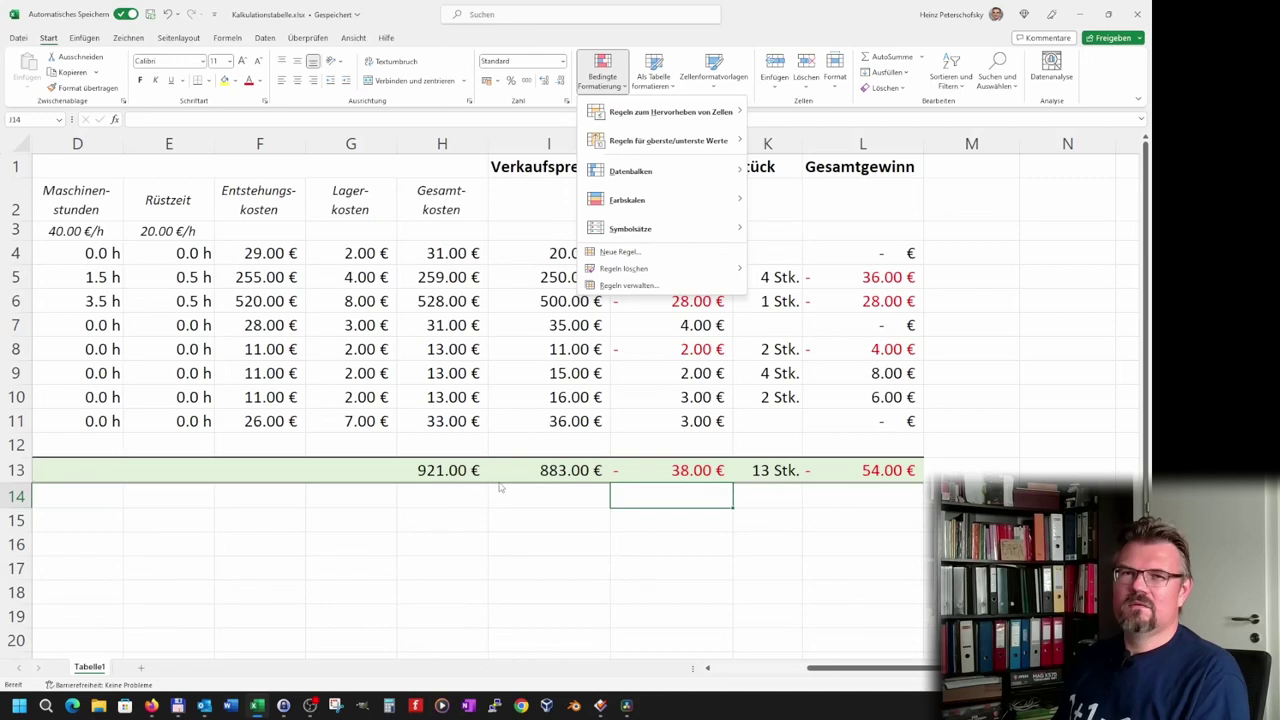
pyautogui.click(494, 547)
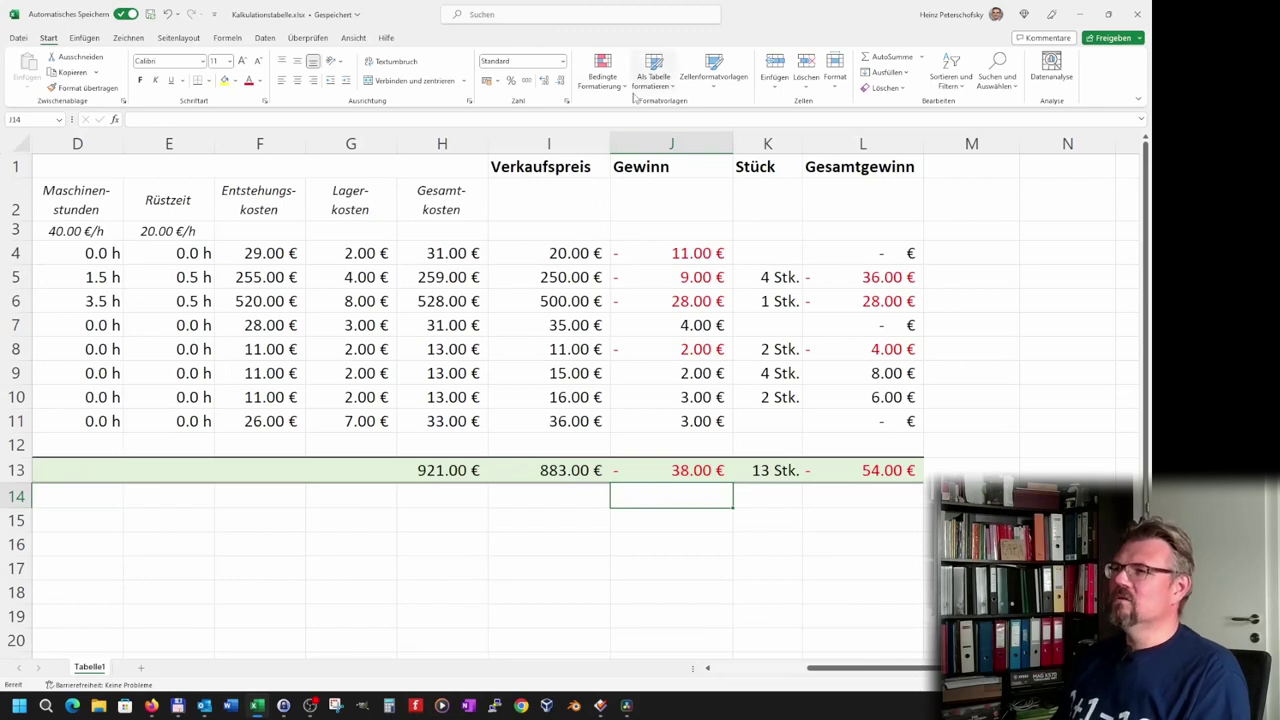
pyautogui.click(602, 70)
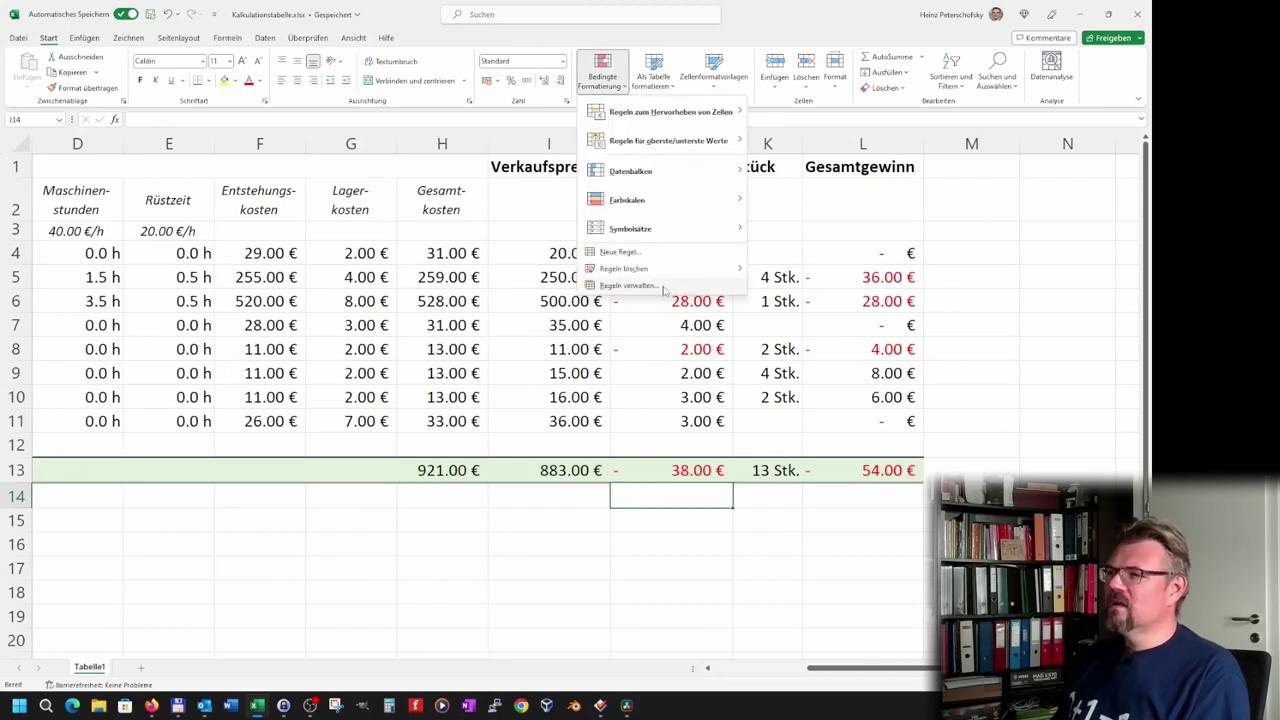
pyautogui.click(628, 286)
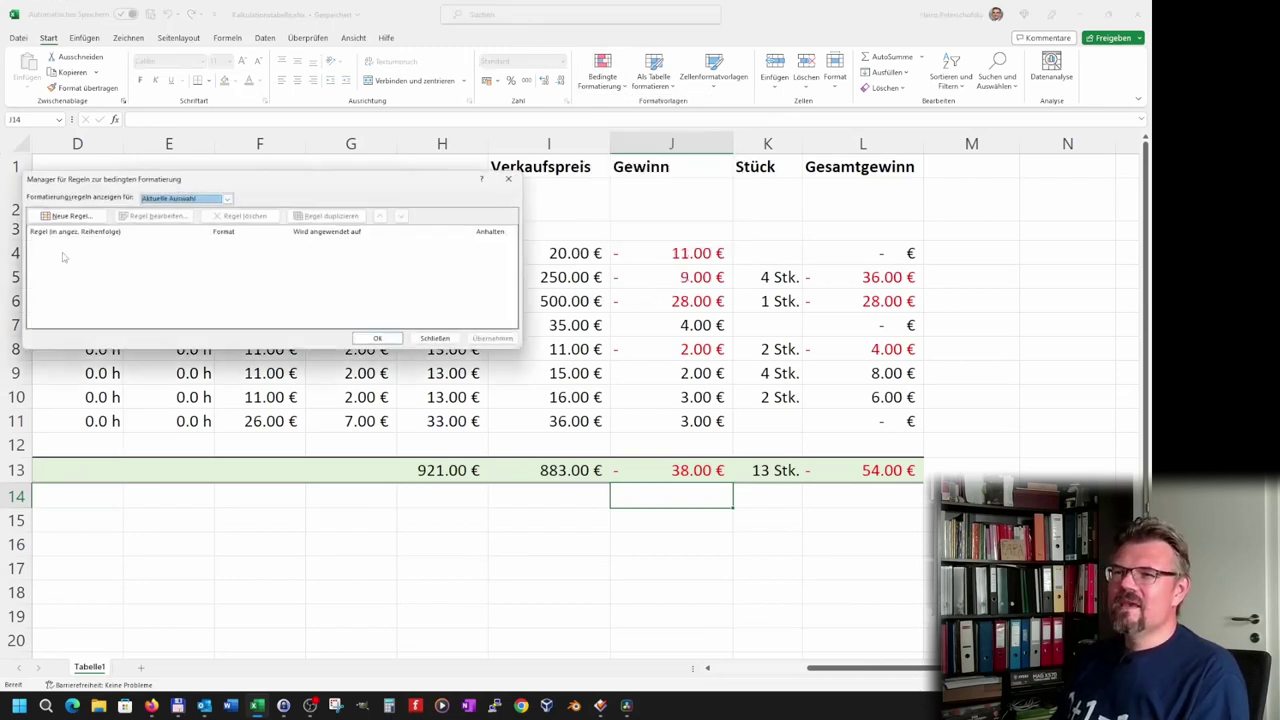
pyautogui.click(67, 216)
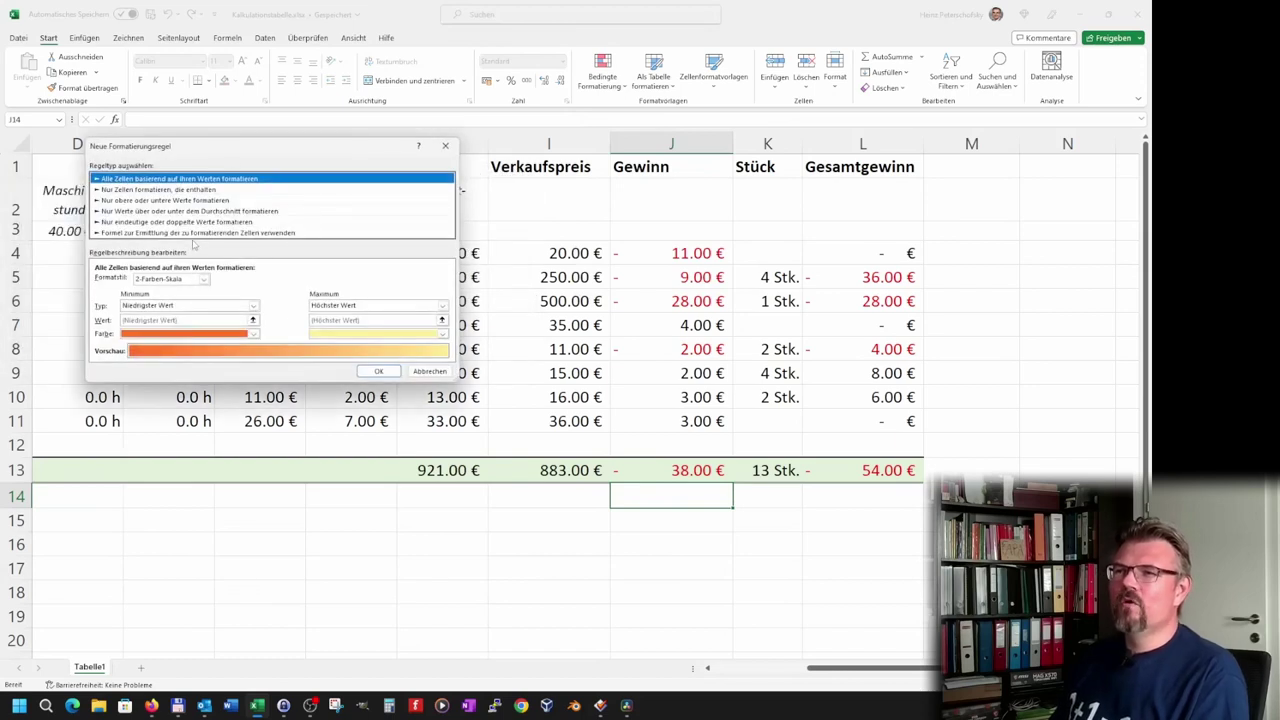
pyautogui.click(429, 371)
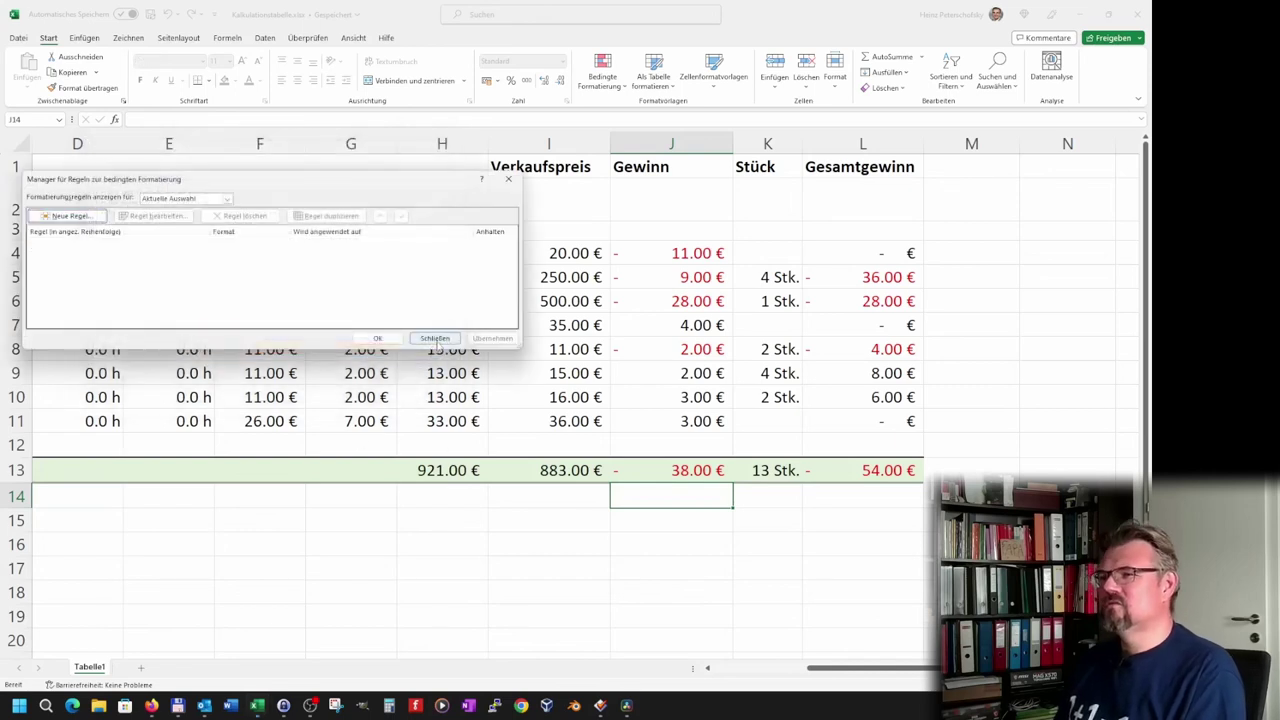
pyautogui.click(435, 338)
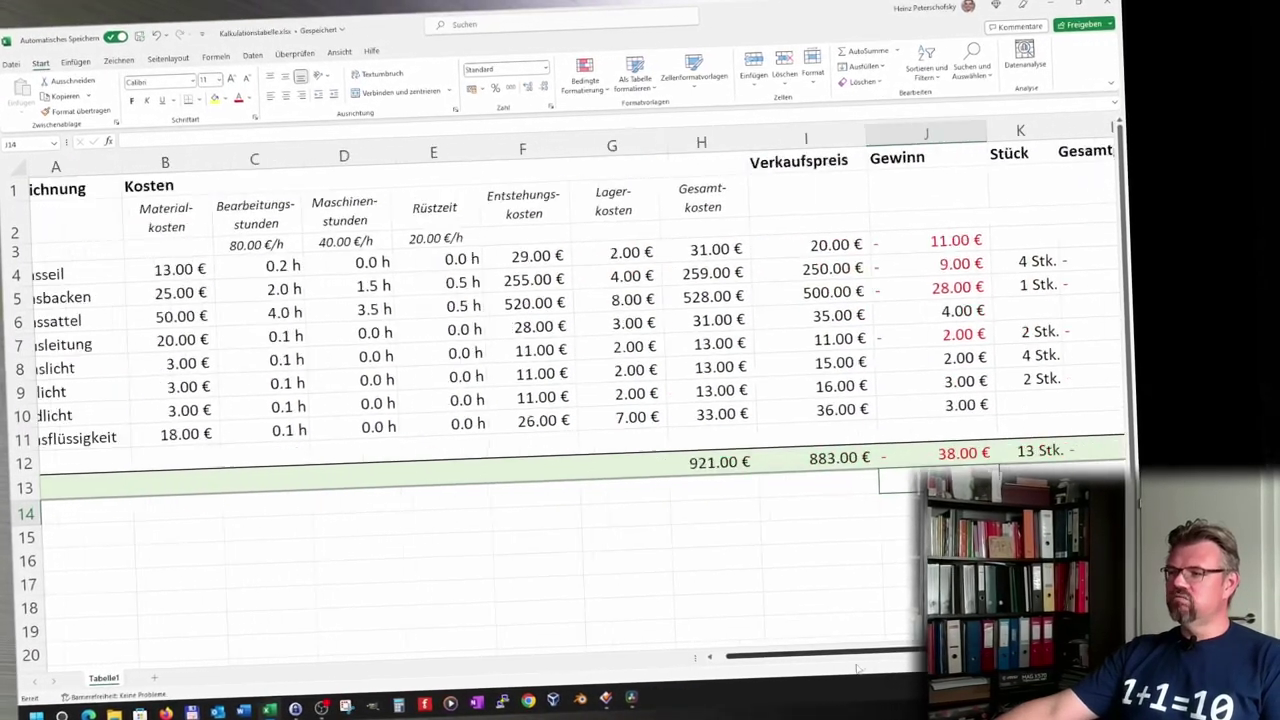
pyautogui.hscroll(-2, 857, 668)
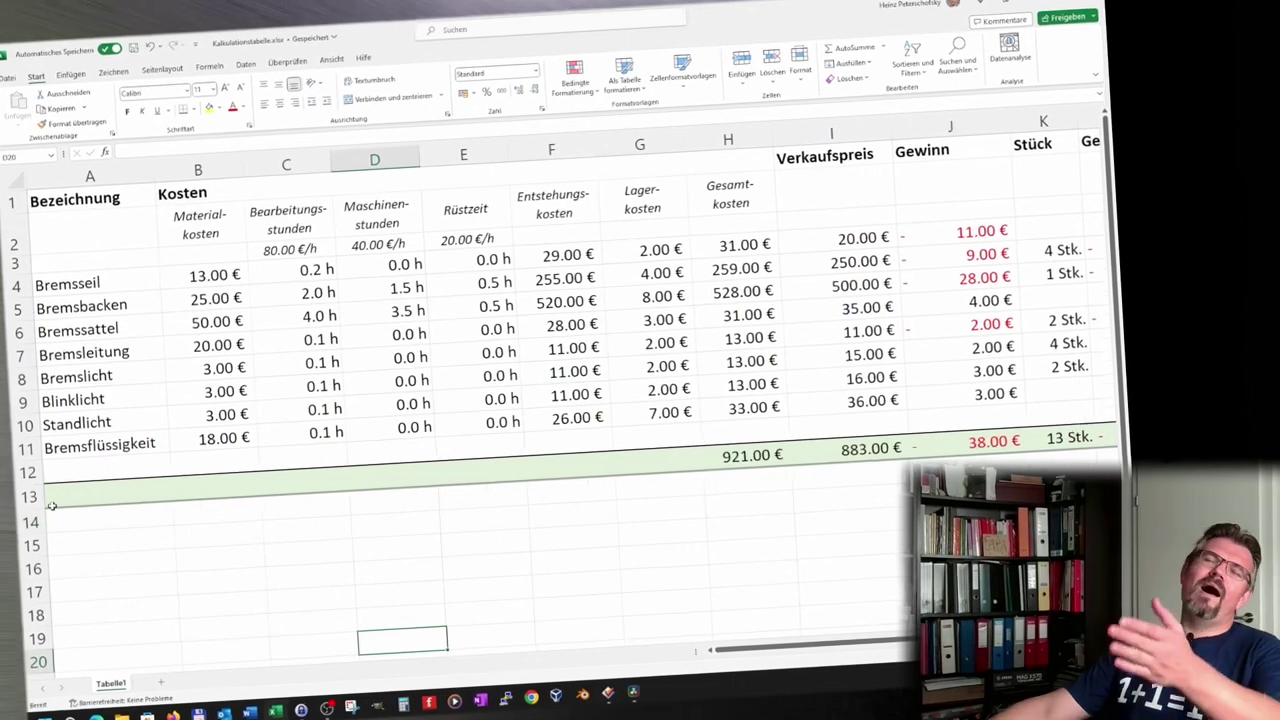